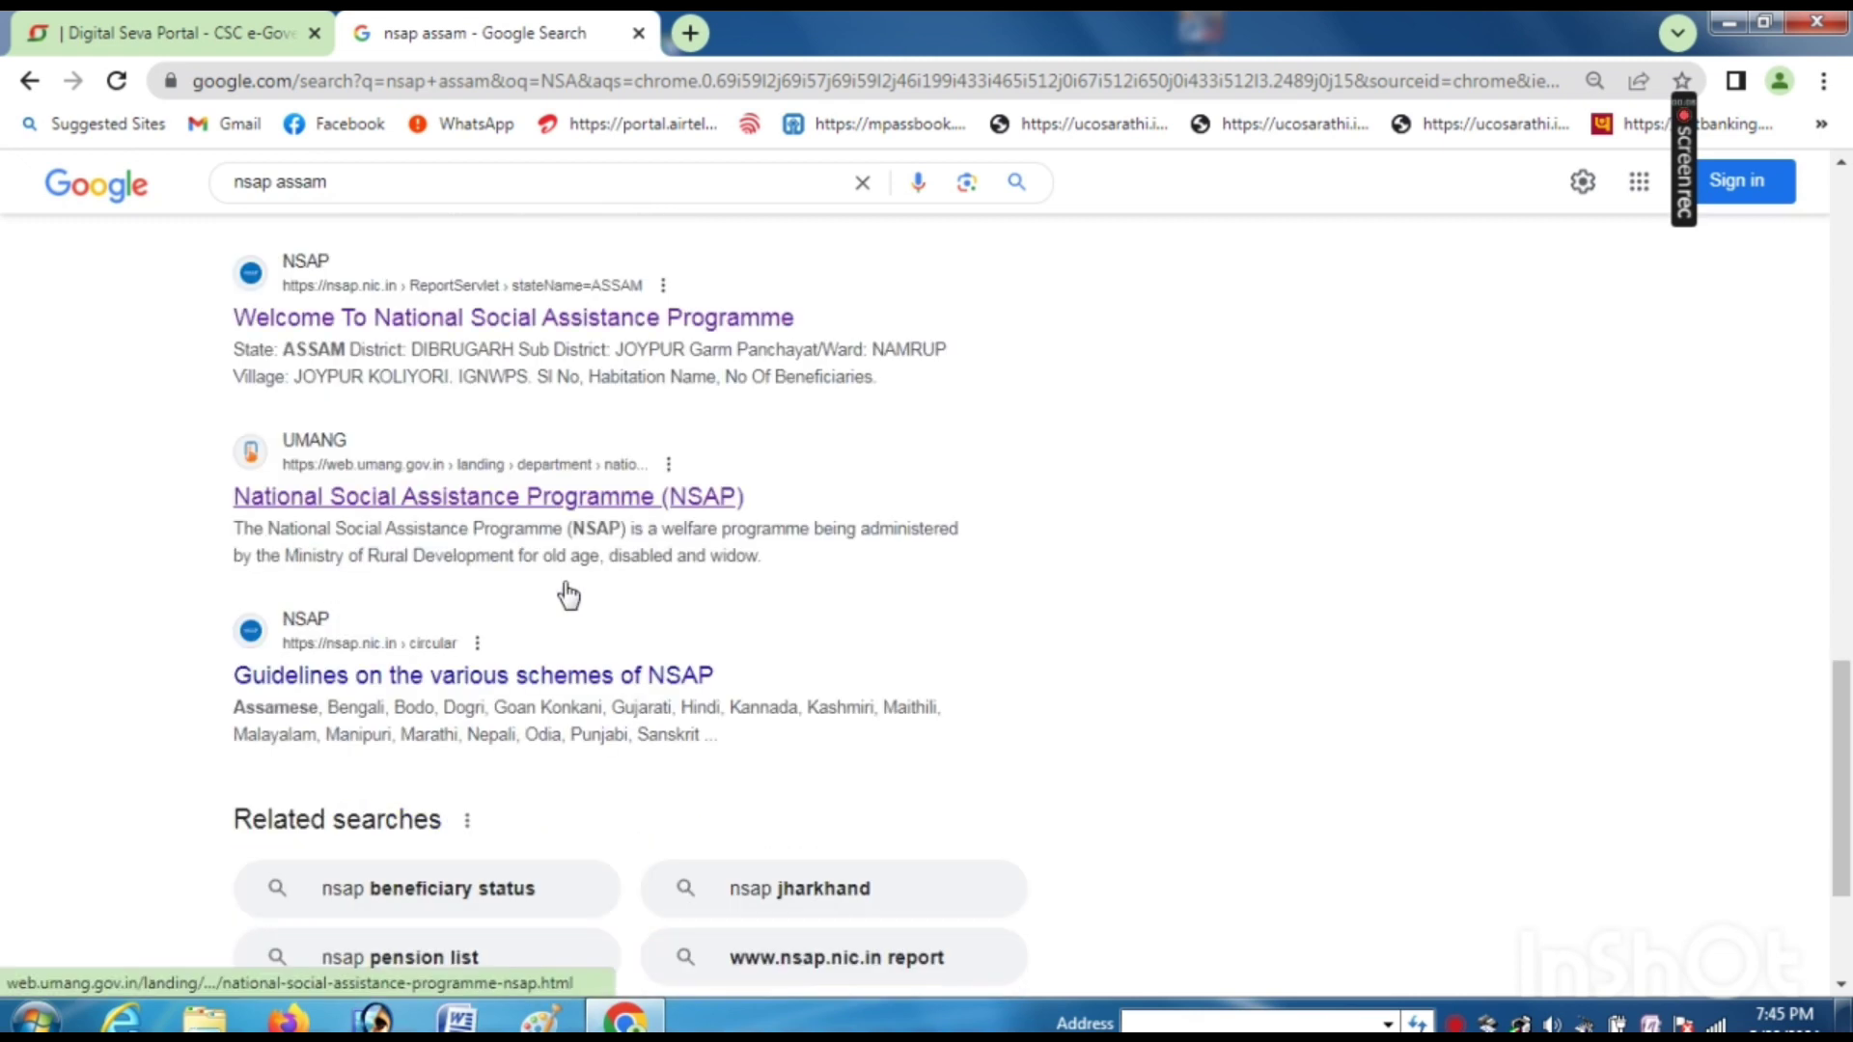
- Open the UMANG 'National Social Assistance Programme (NSAP)' result from the nsap assam search
click(666, 512)
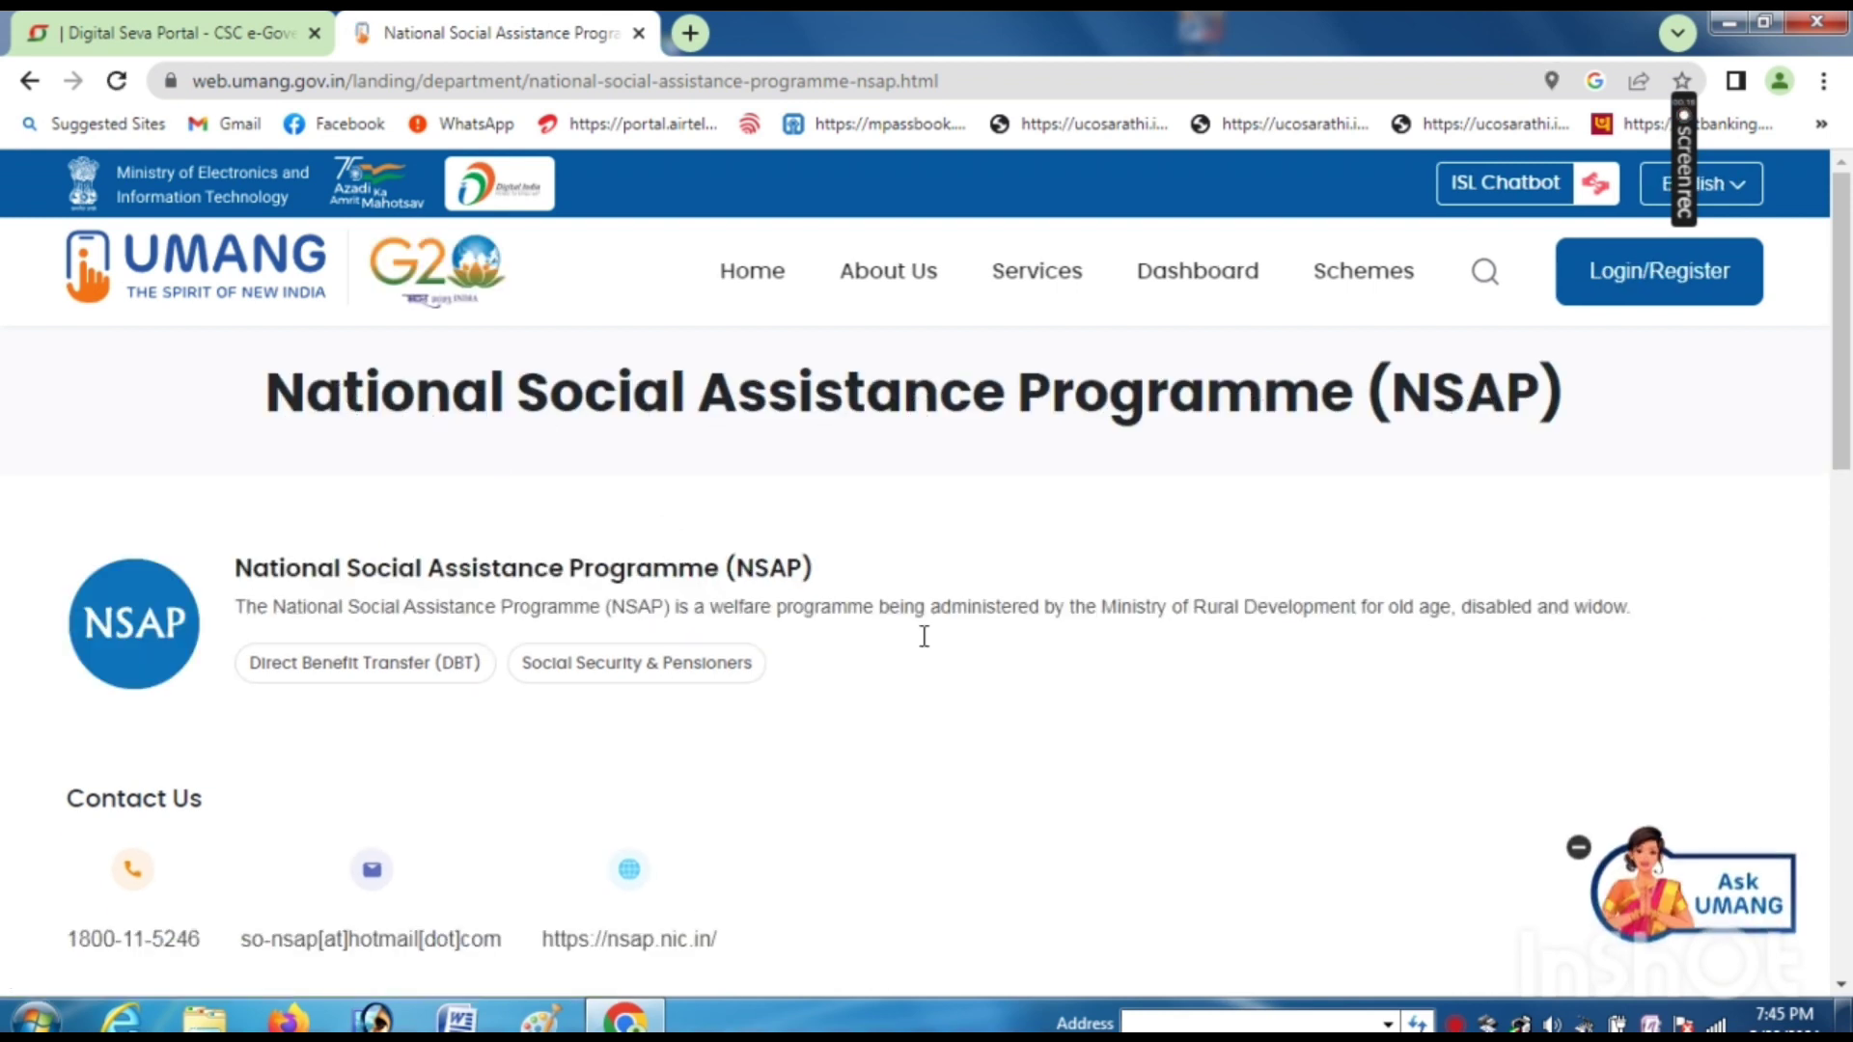
- Go to UMANG's Login/Register page and scroll down to the login options
click(1668, 288)
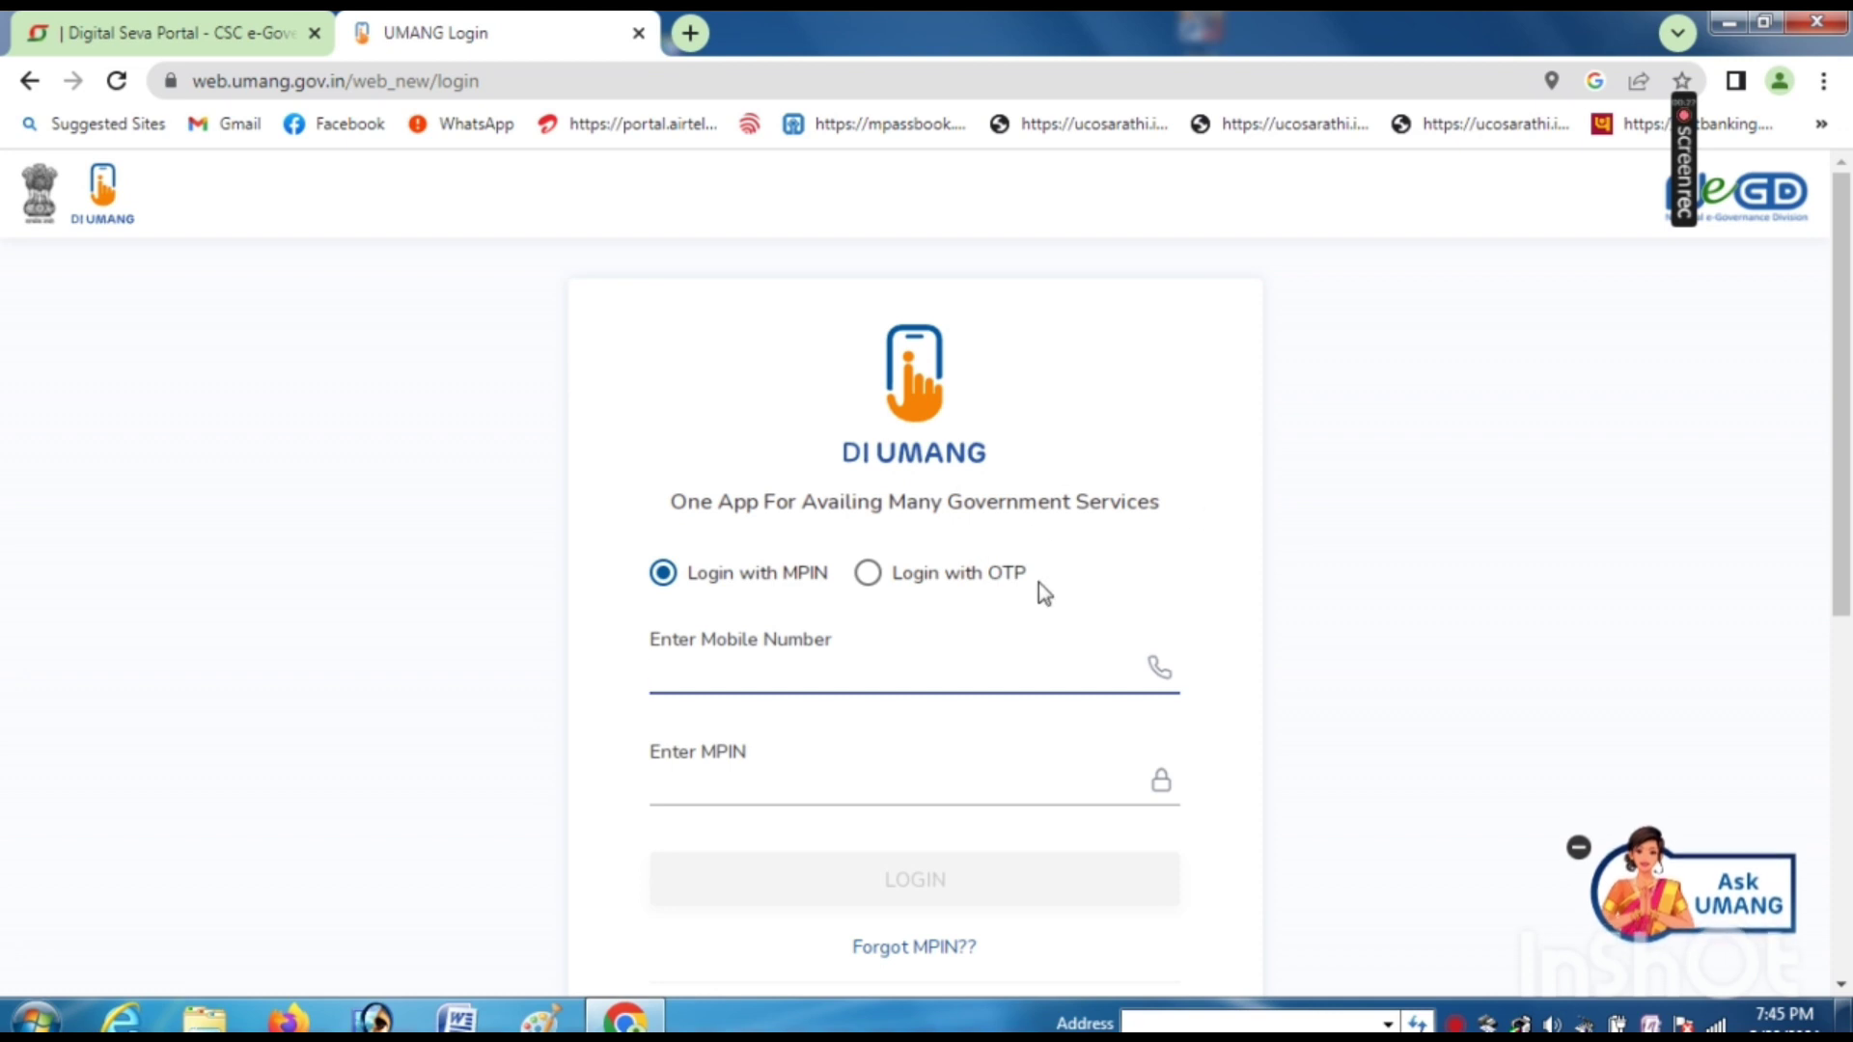
scroll(1032, 589, down, 1)
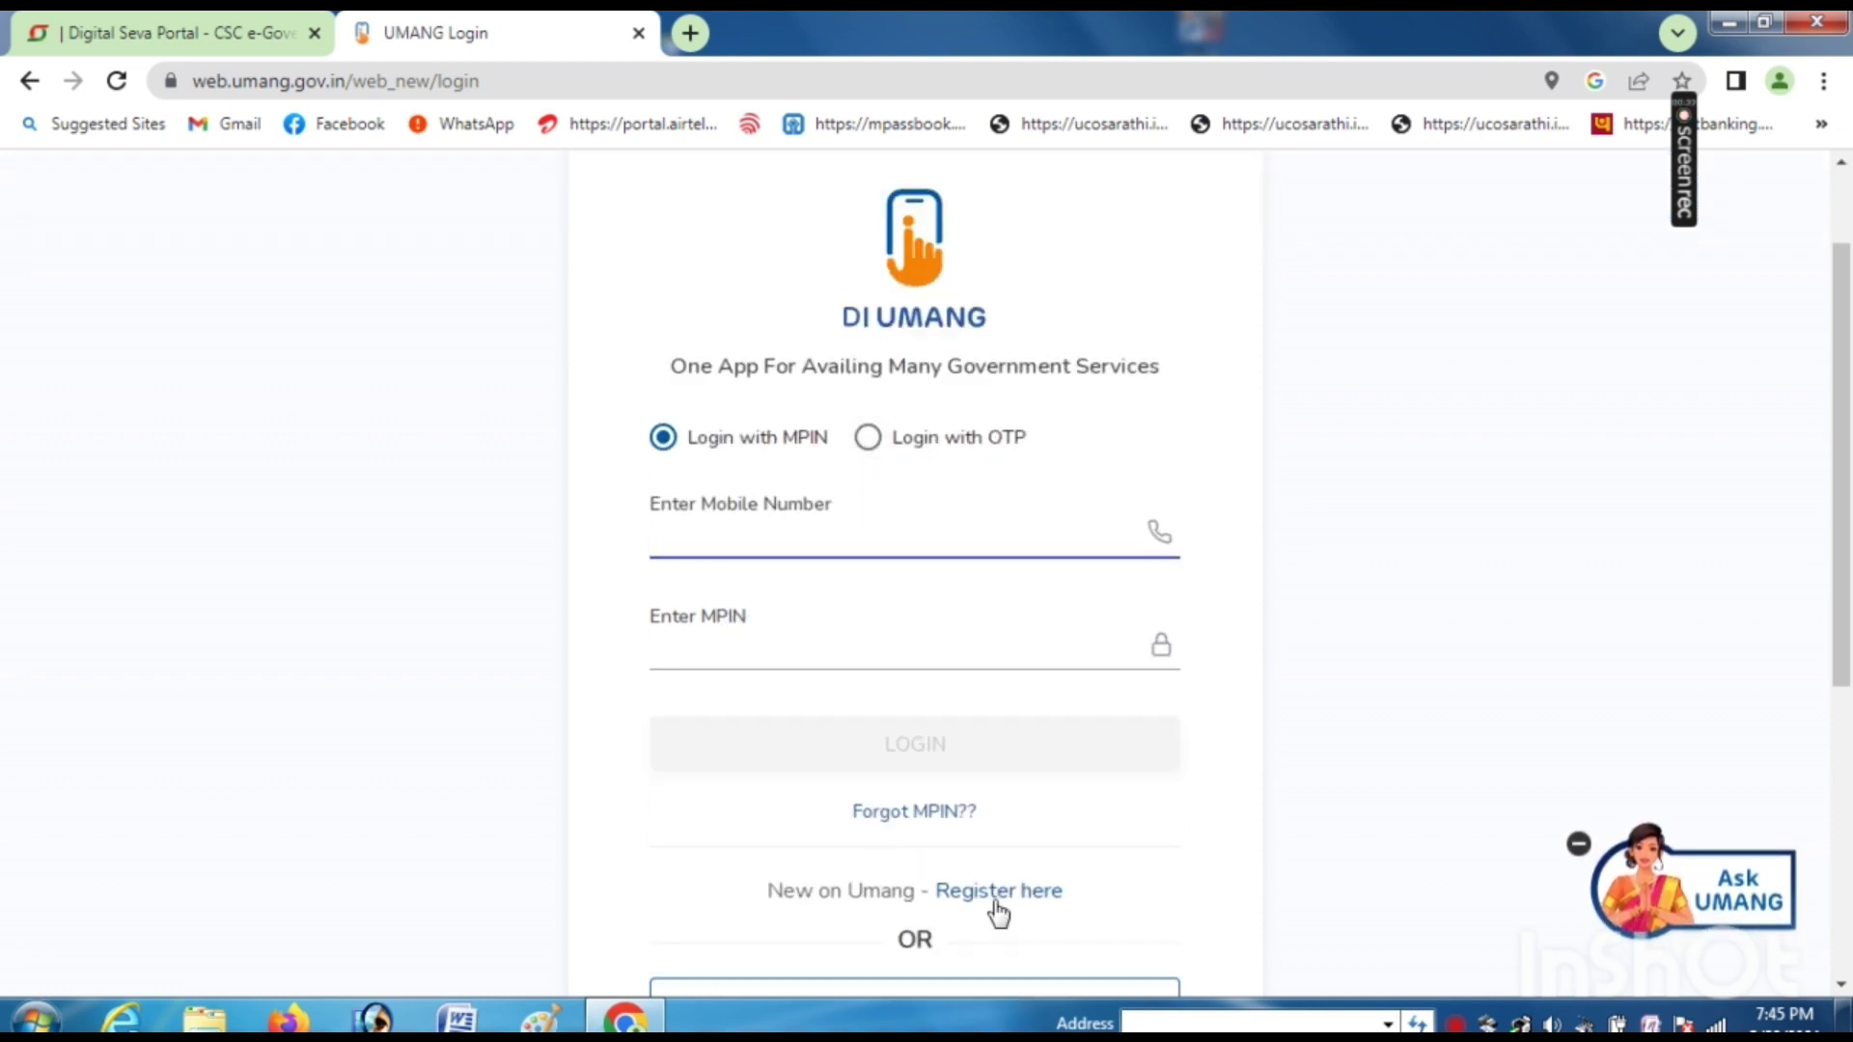
- Switch to OTP login, enter the applicant's mobile number and request an OTP
click(870, 439)
click(735, 531)
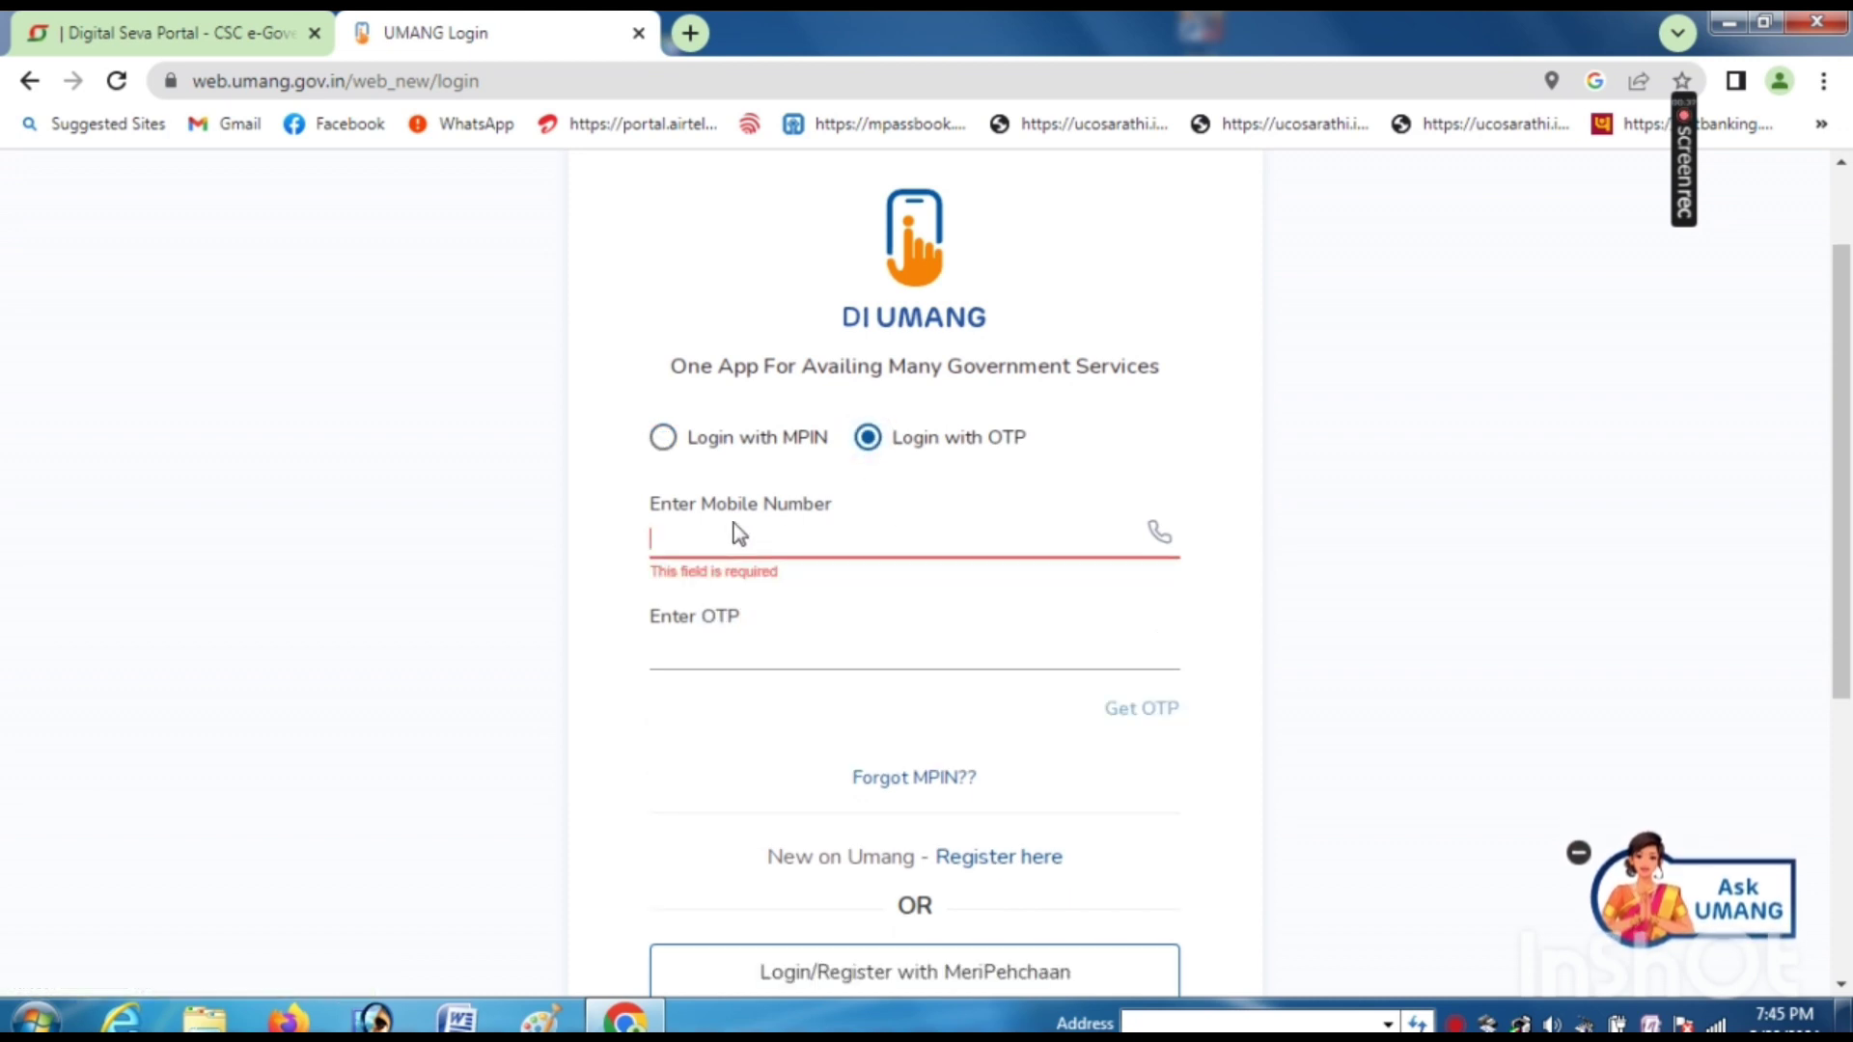
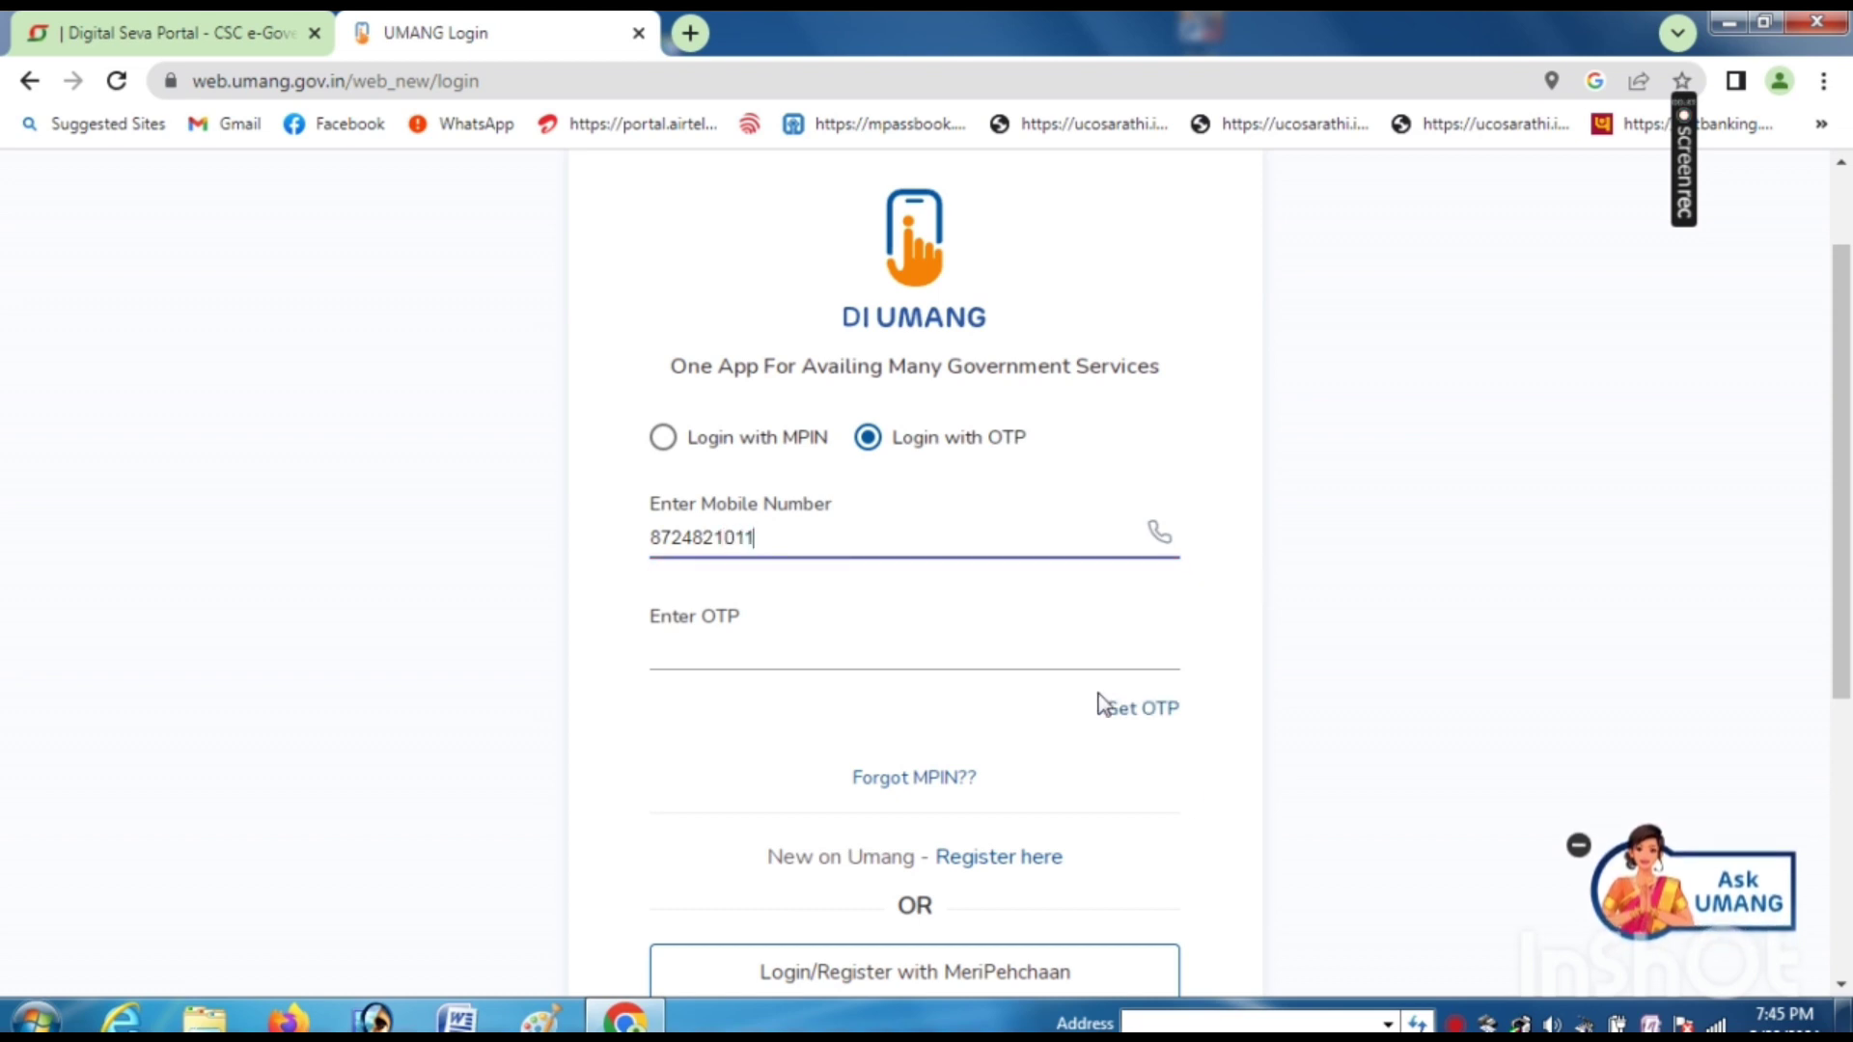
click(1158, 710)
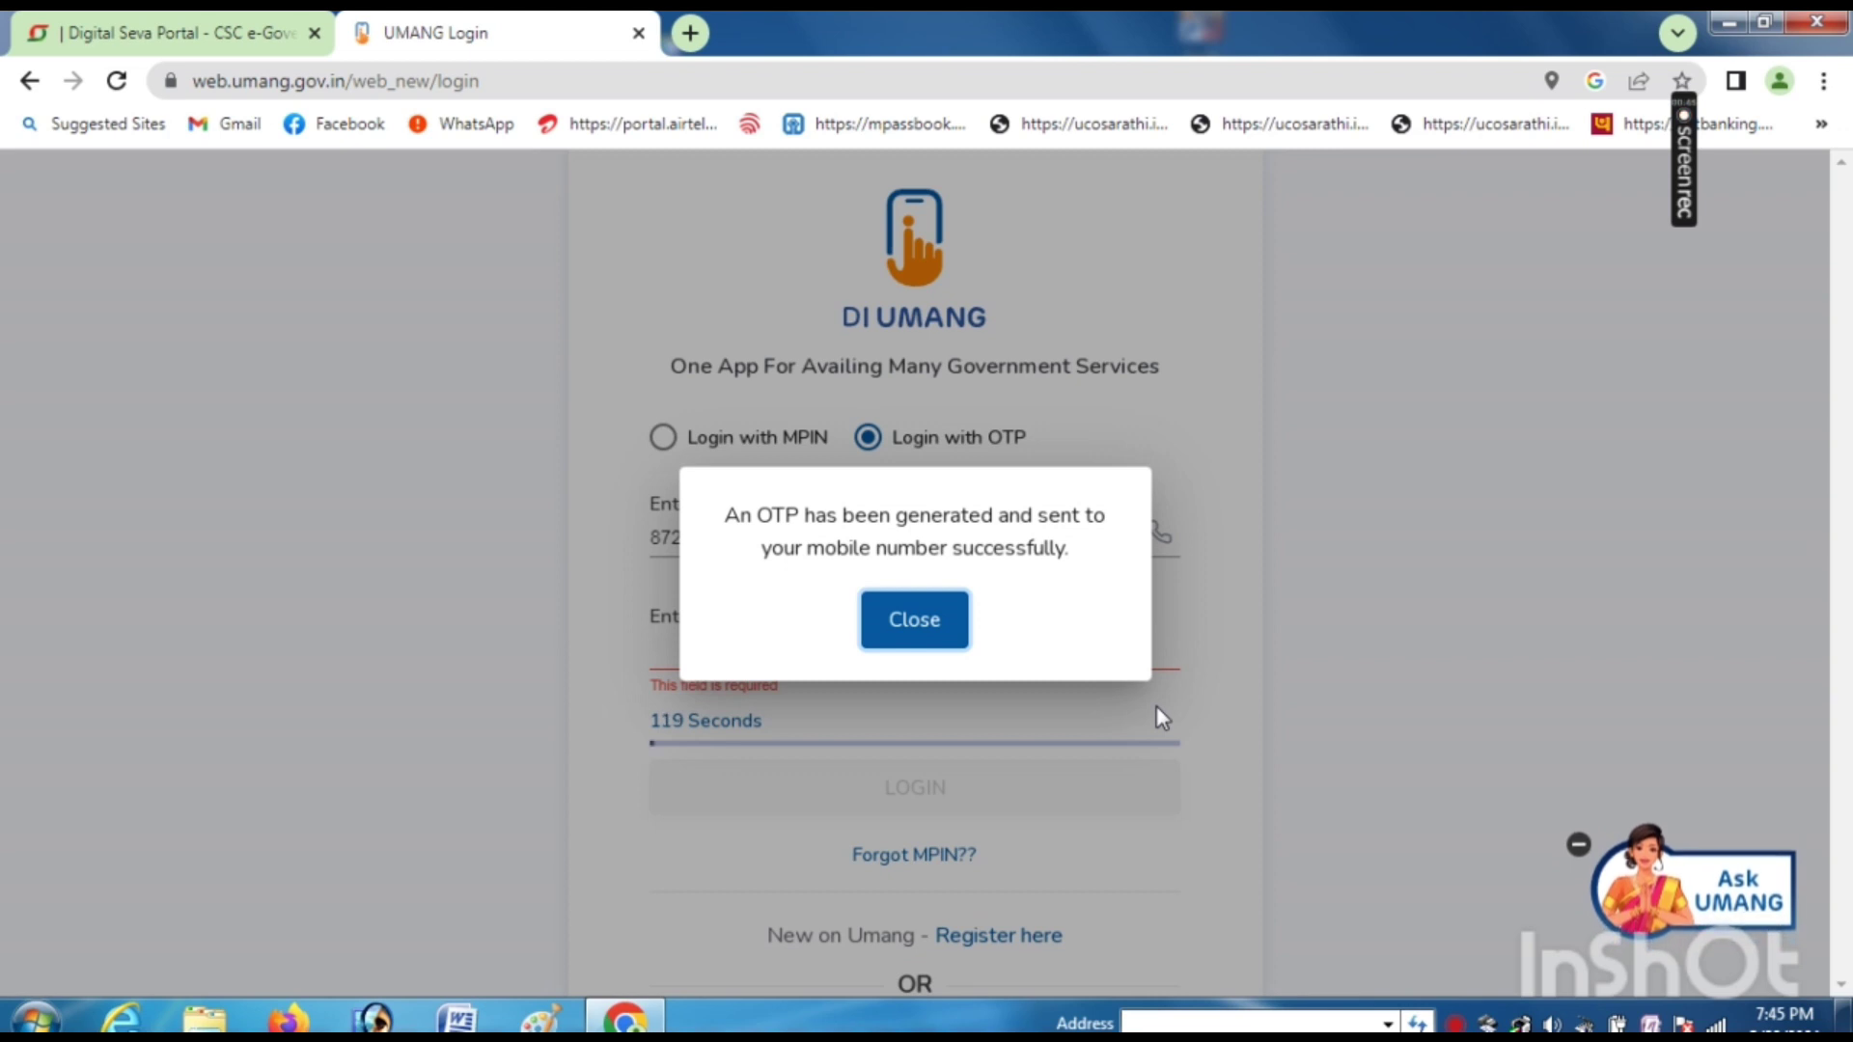
click(918, 619)
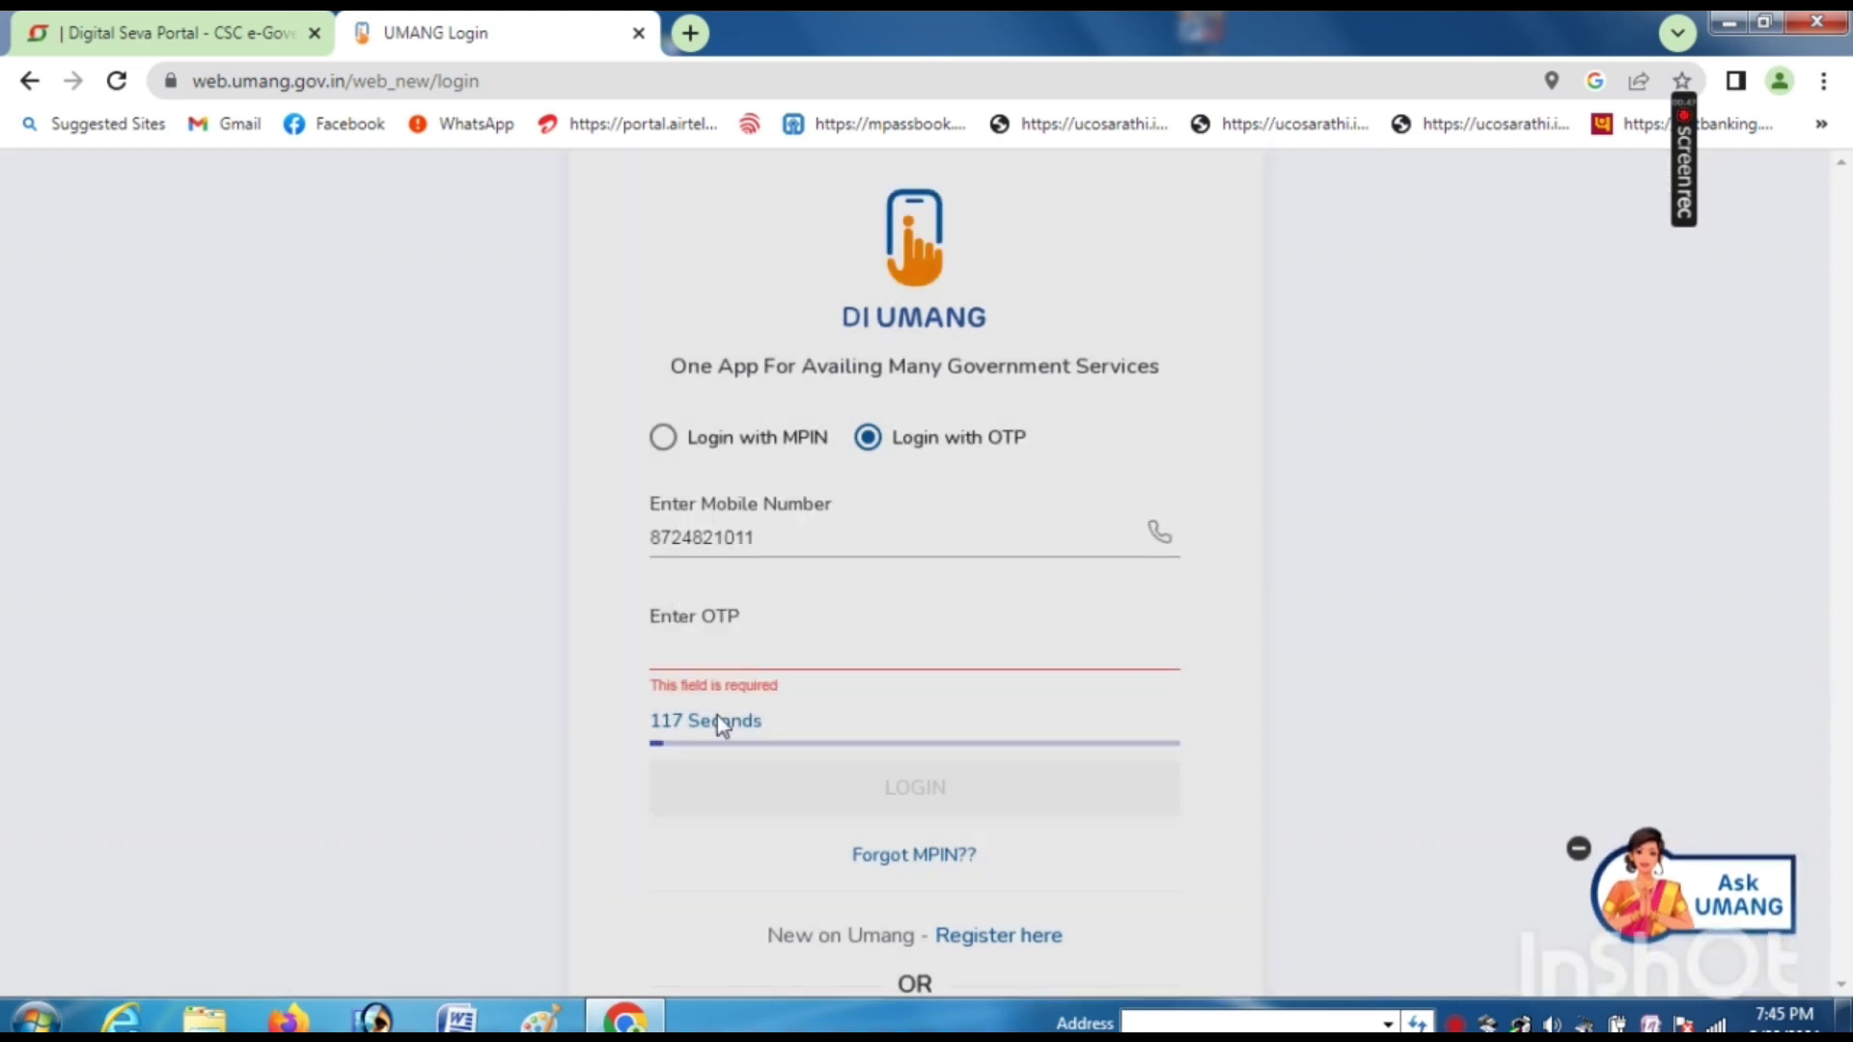
- Enter the received OTP and log in to UMANG
click(721, 643)
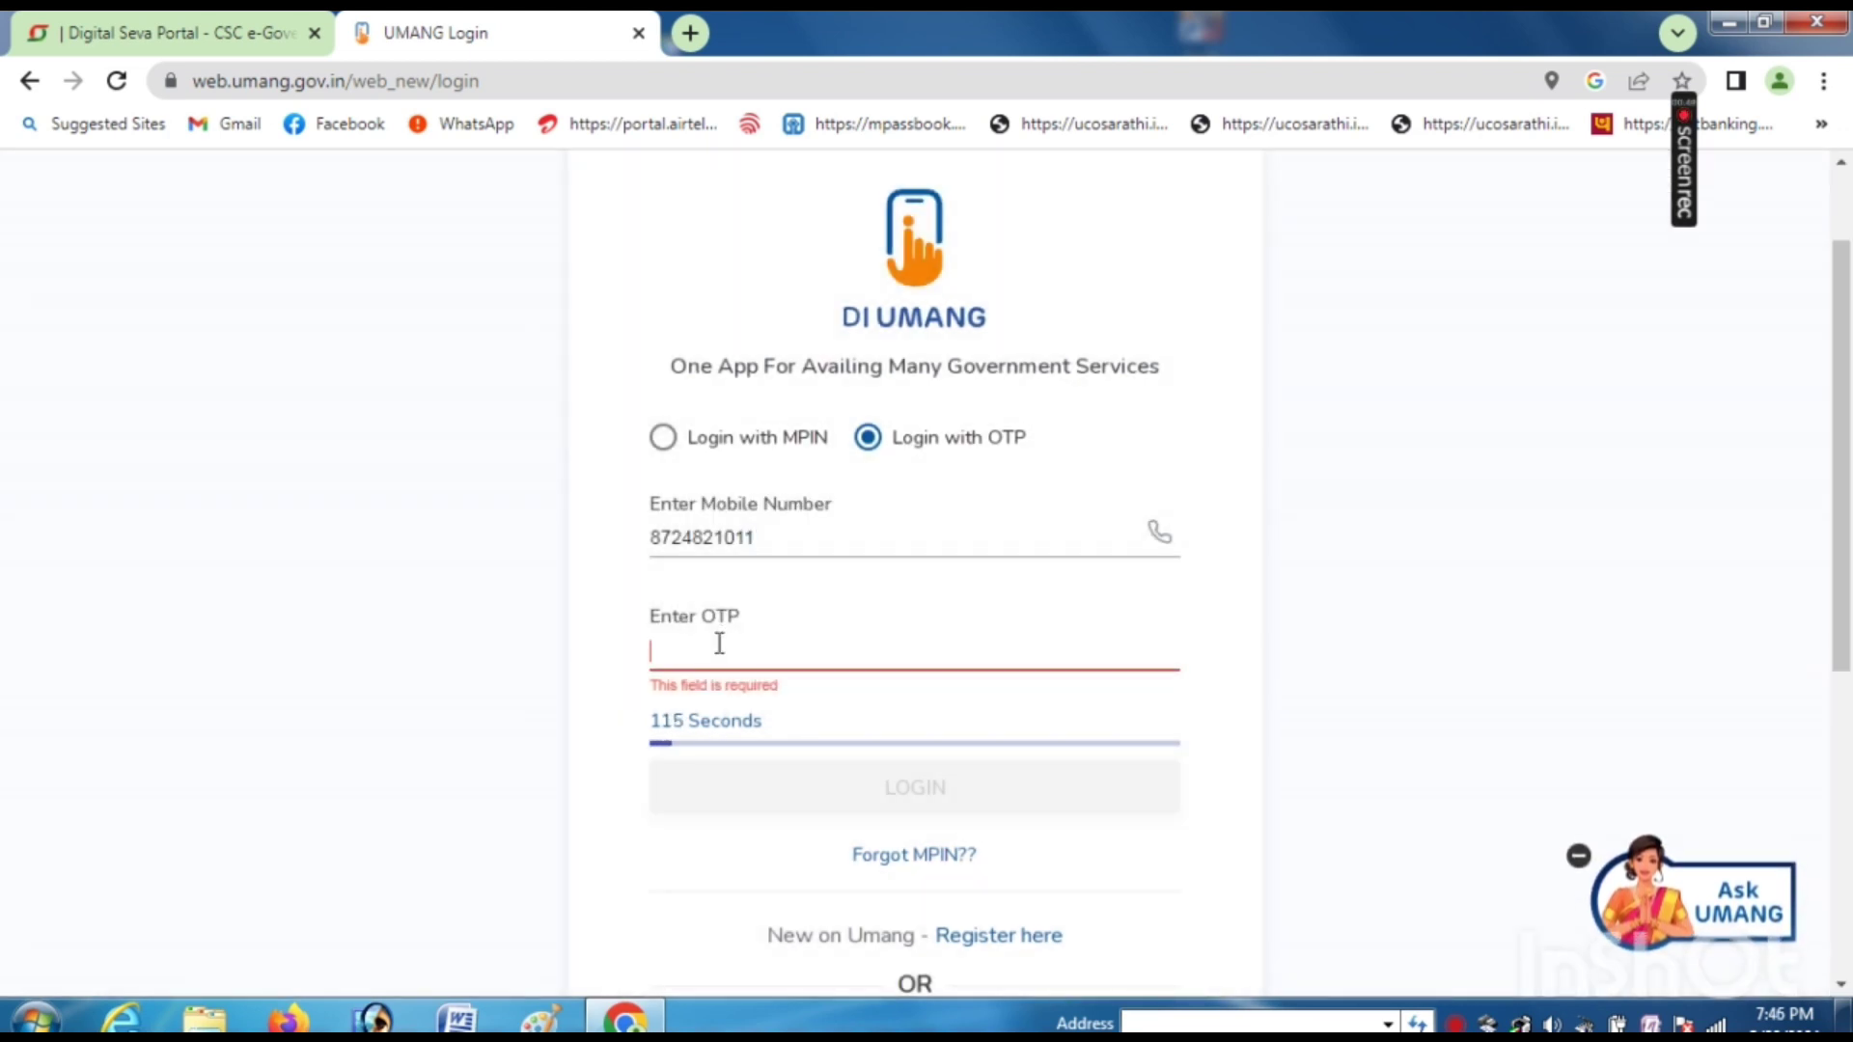
text(••)
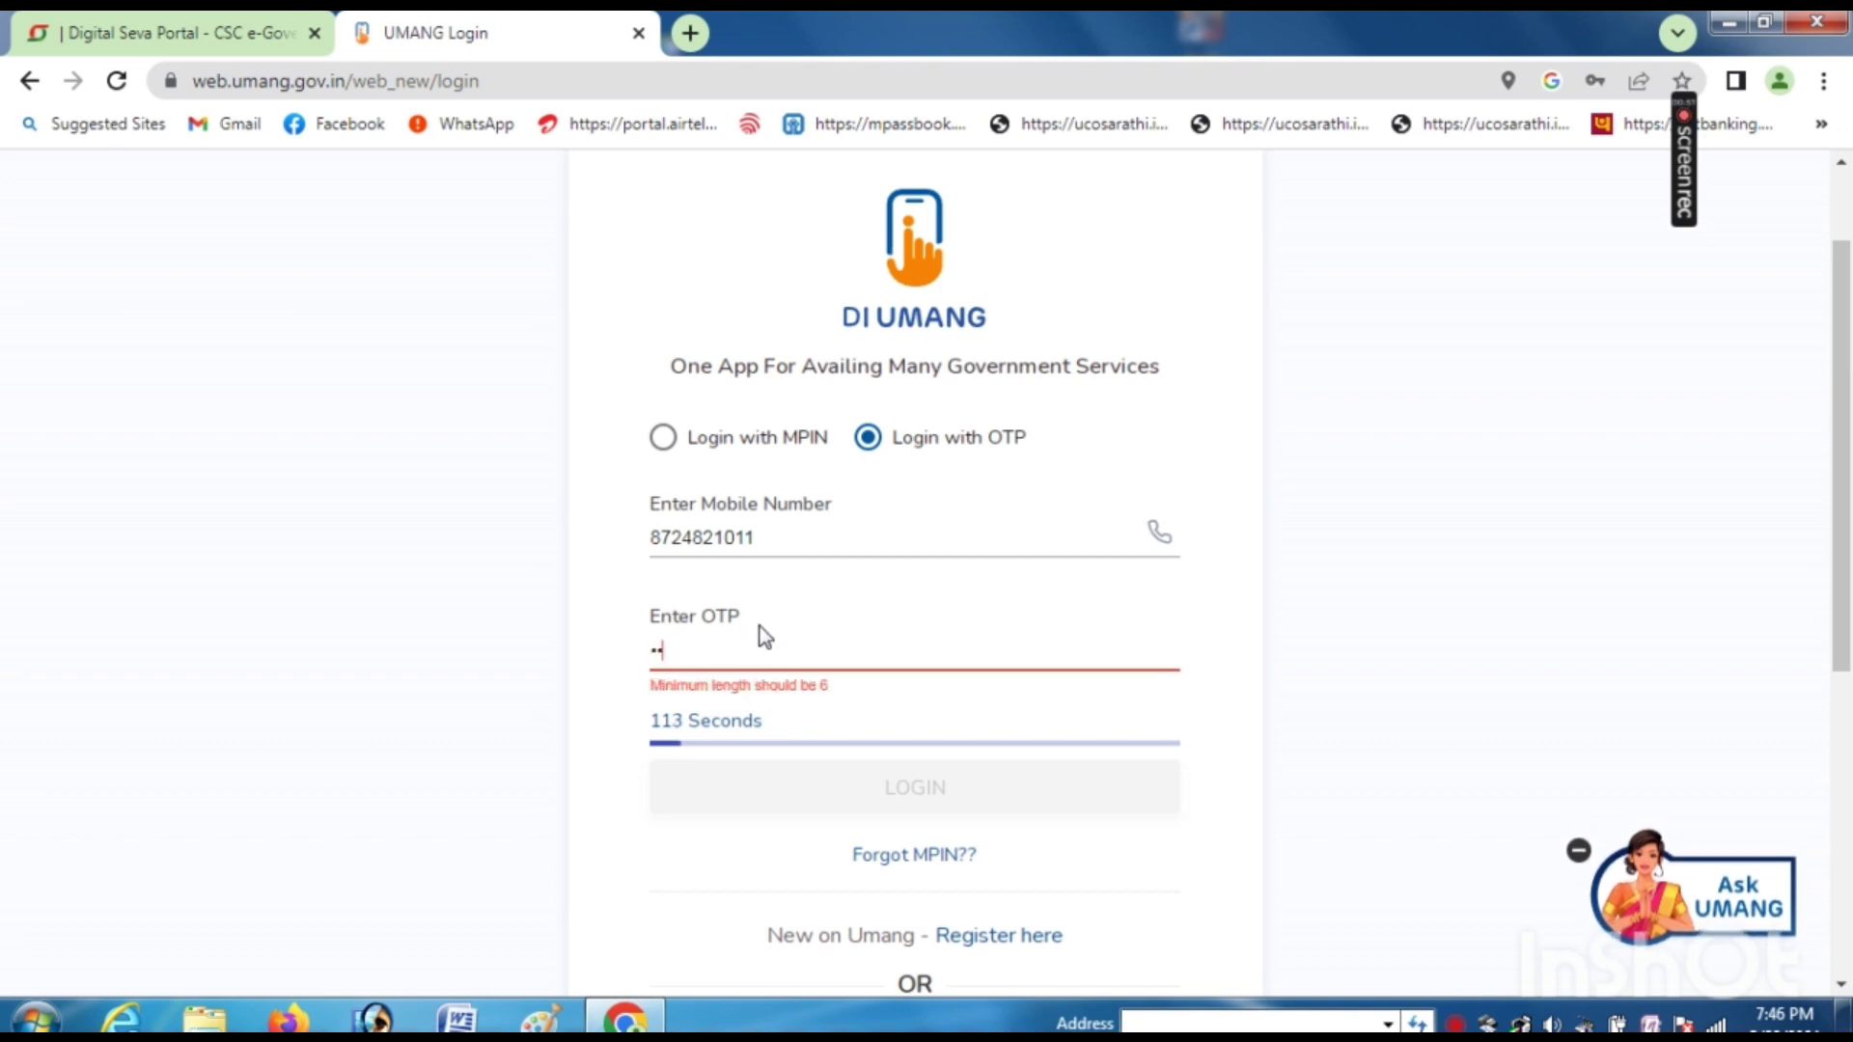
text(••••)
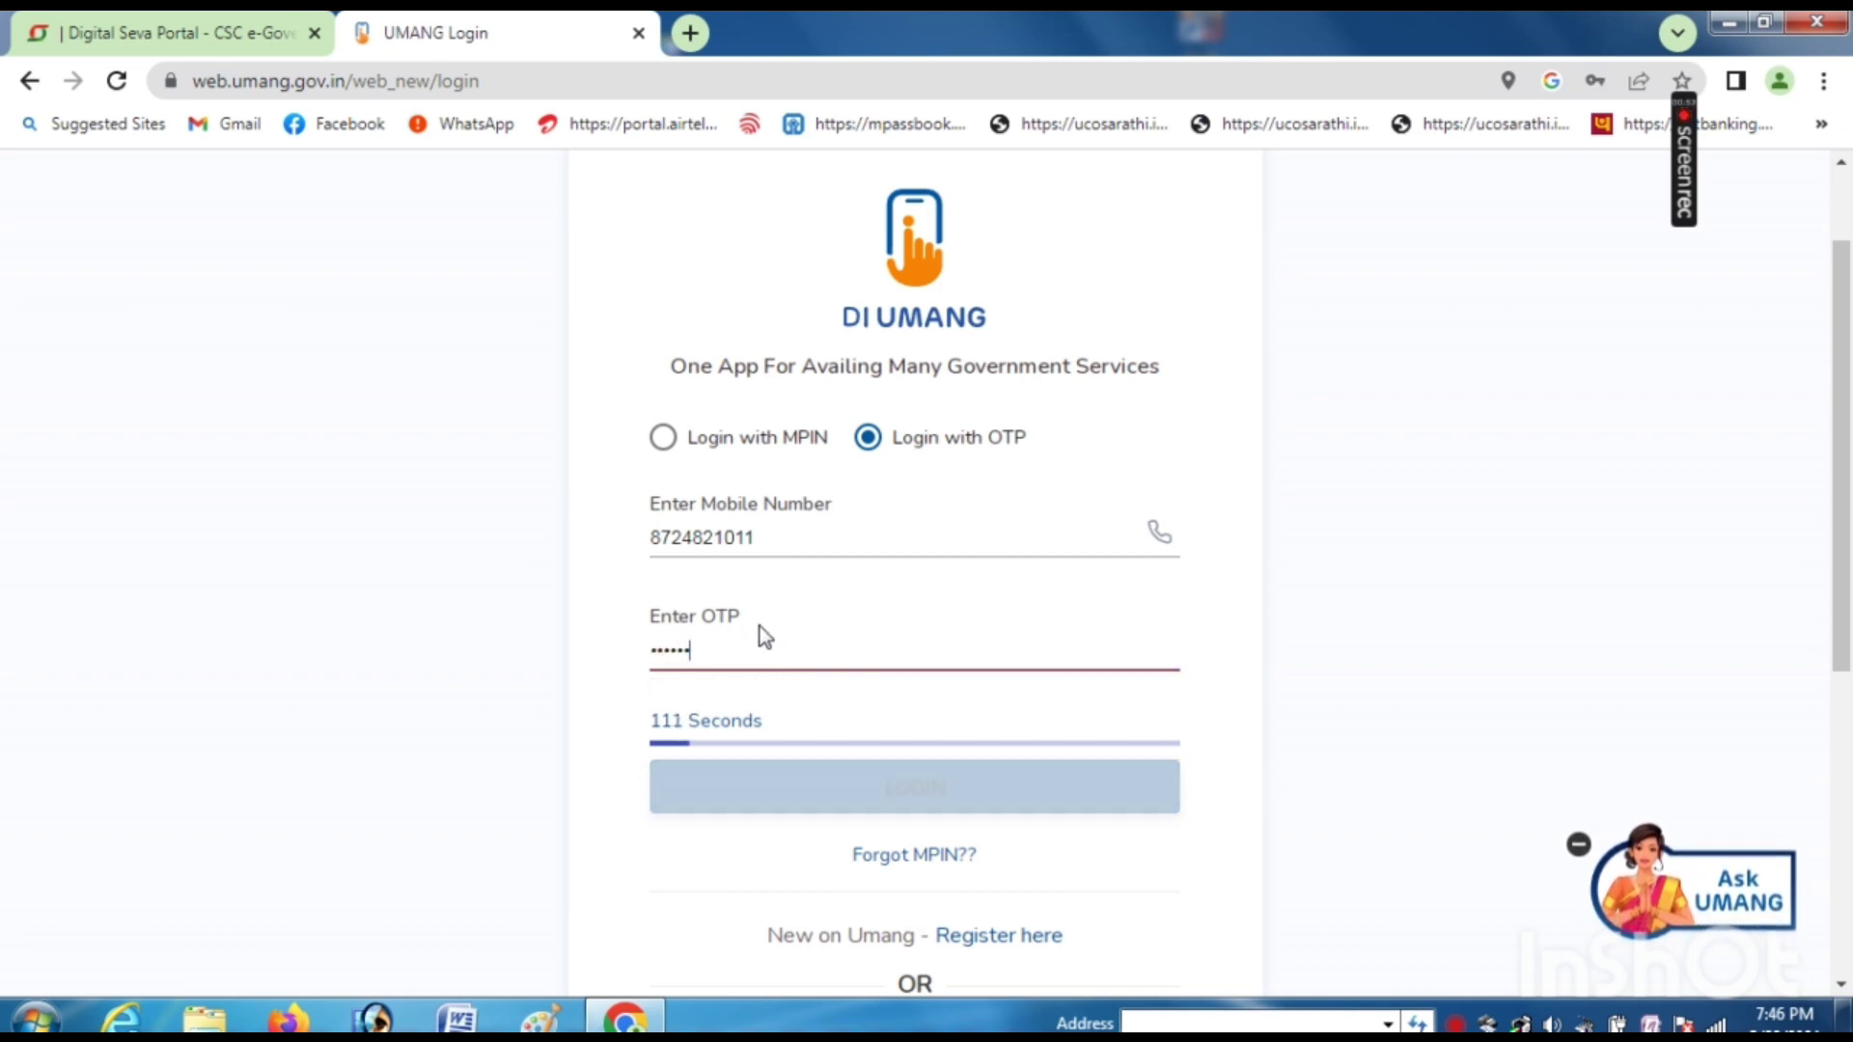
click(923, 797)
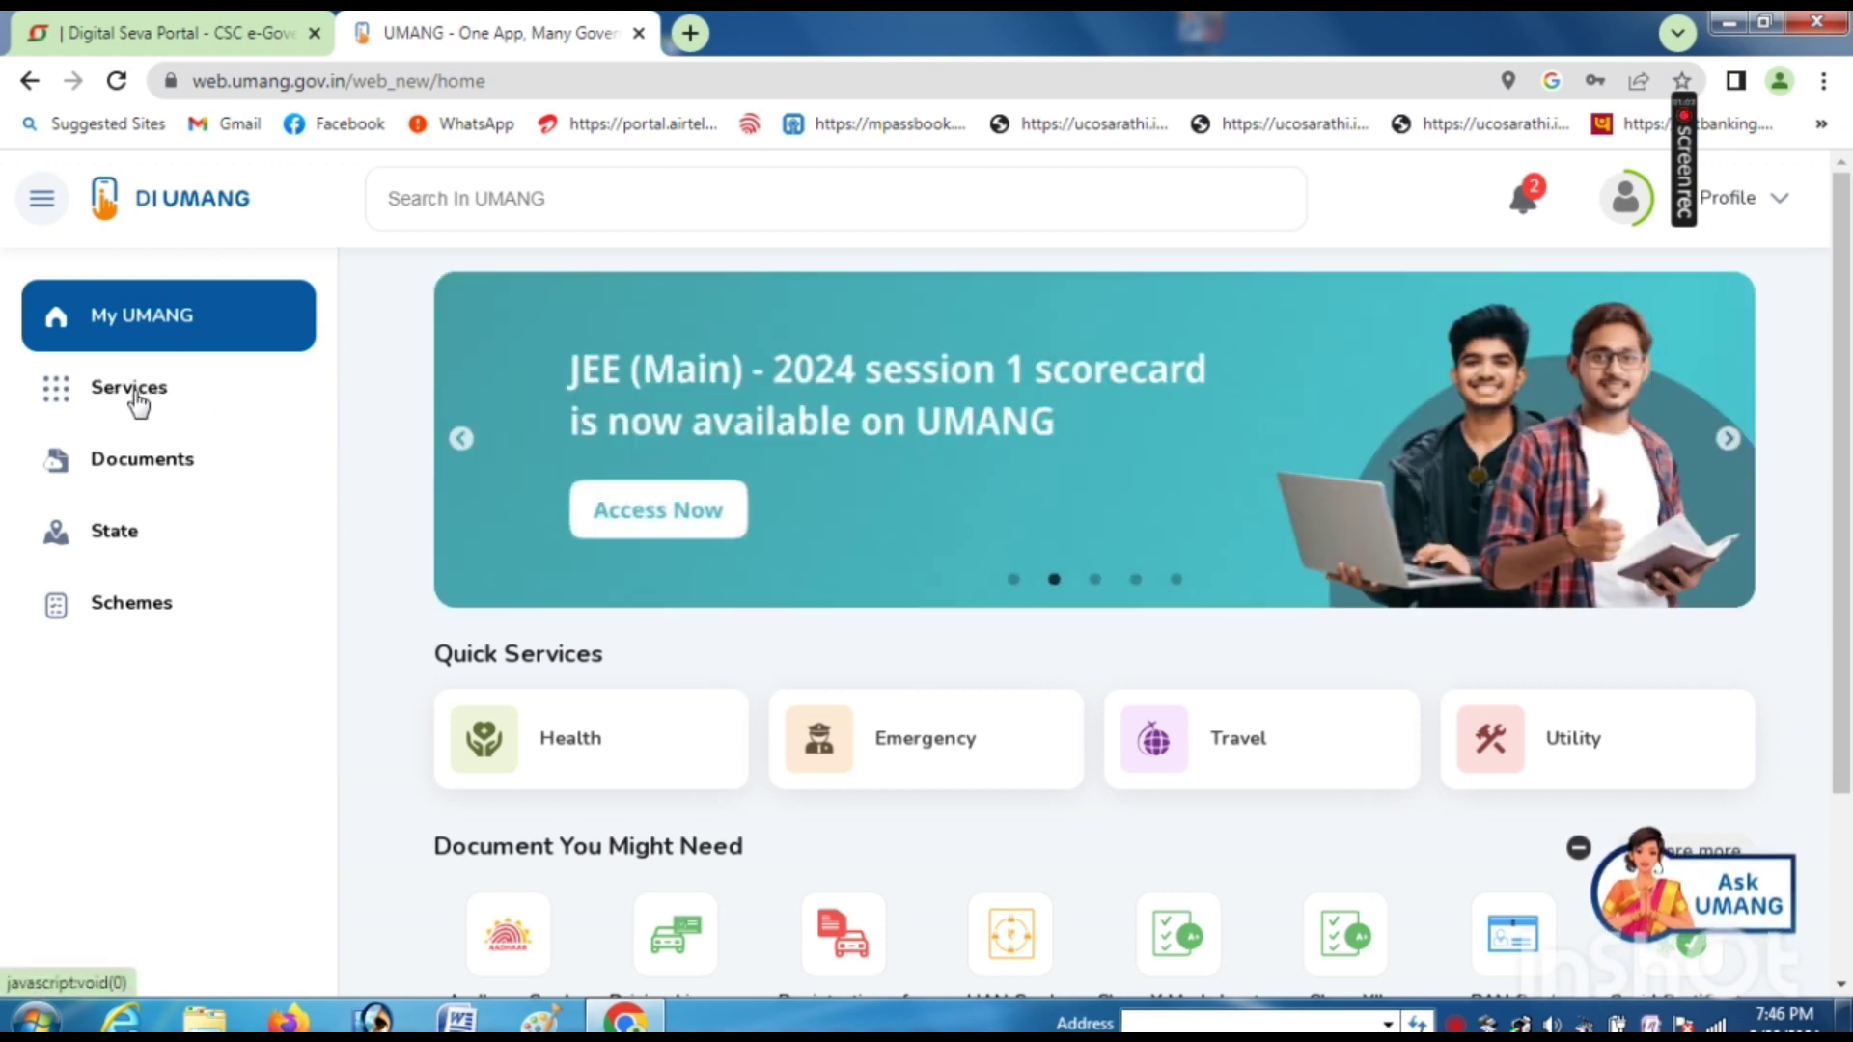
- From Services, open the NSAP card under Recently Used Services and start Apply Online
click(138, 400)
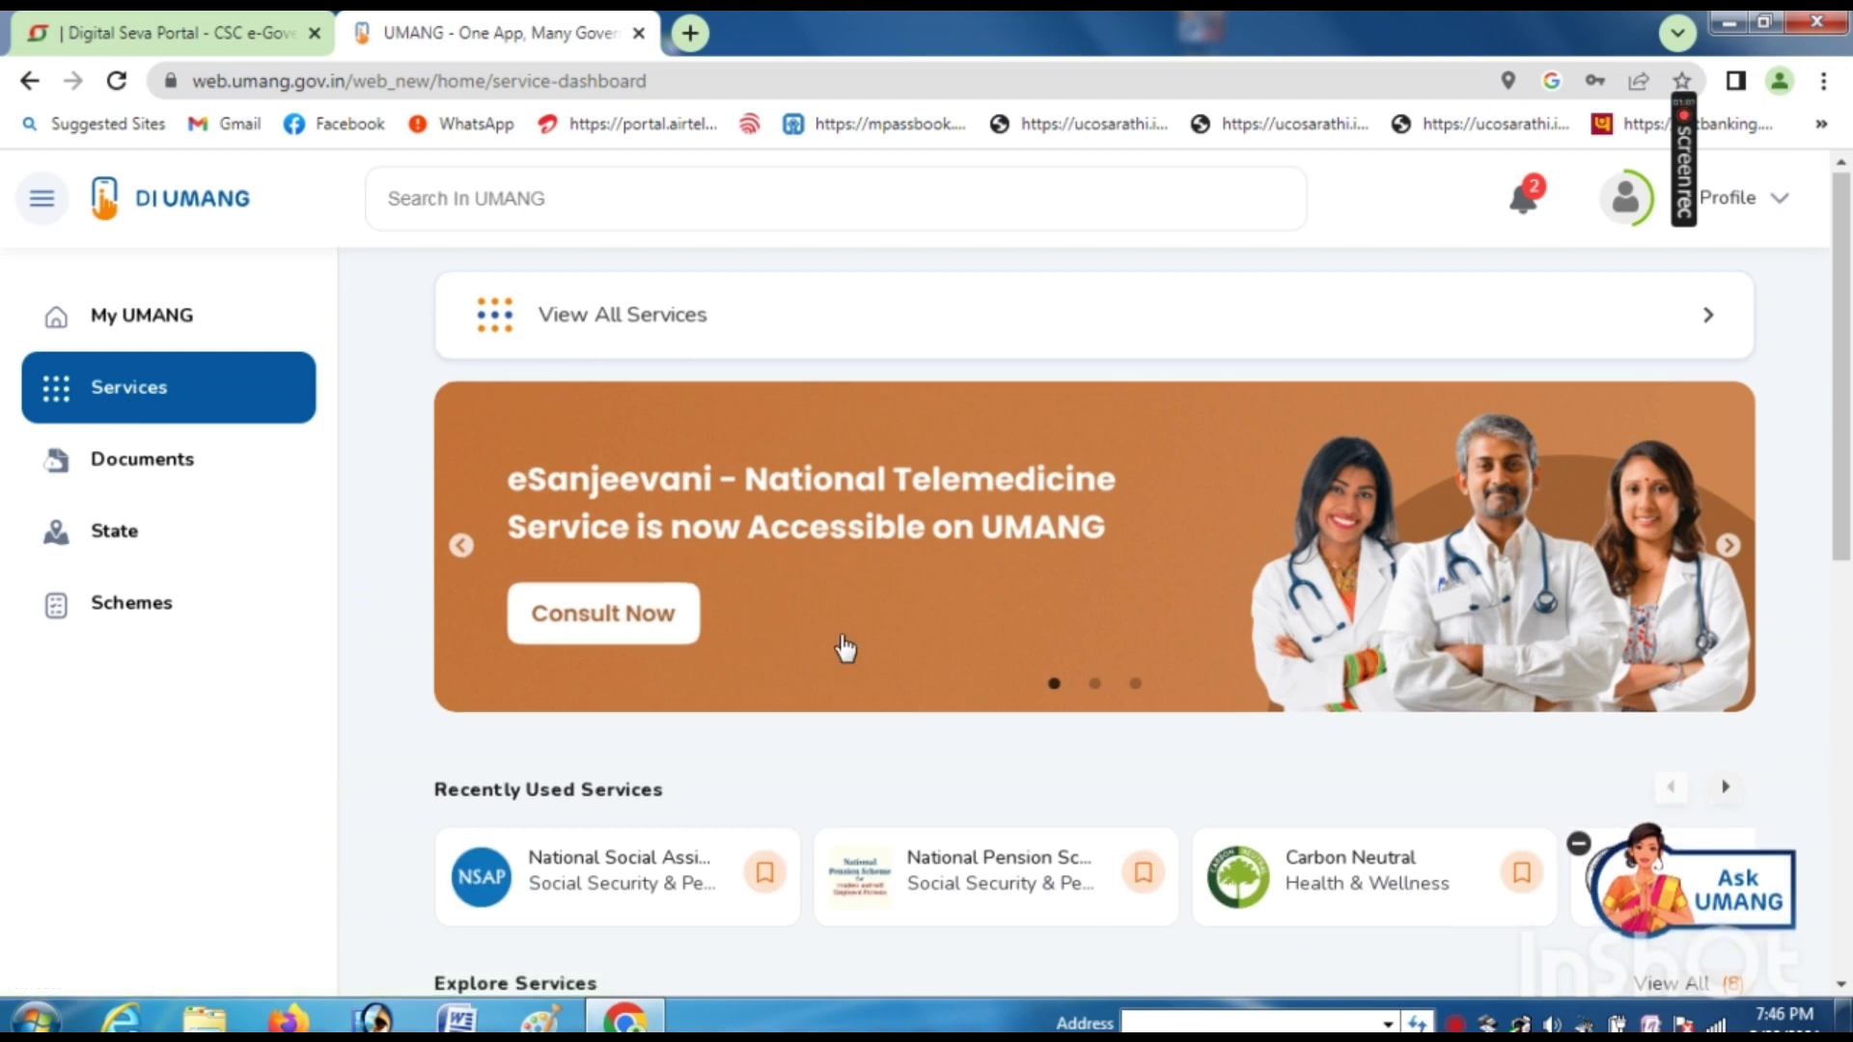
scroll(844, 650, down, 3)
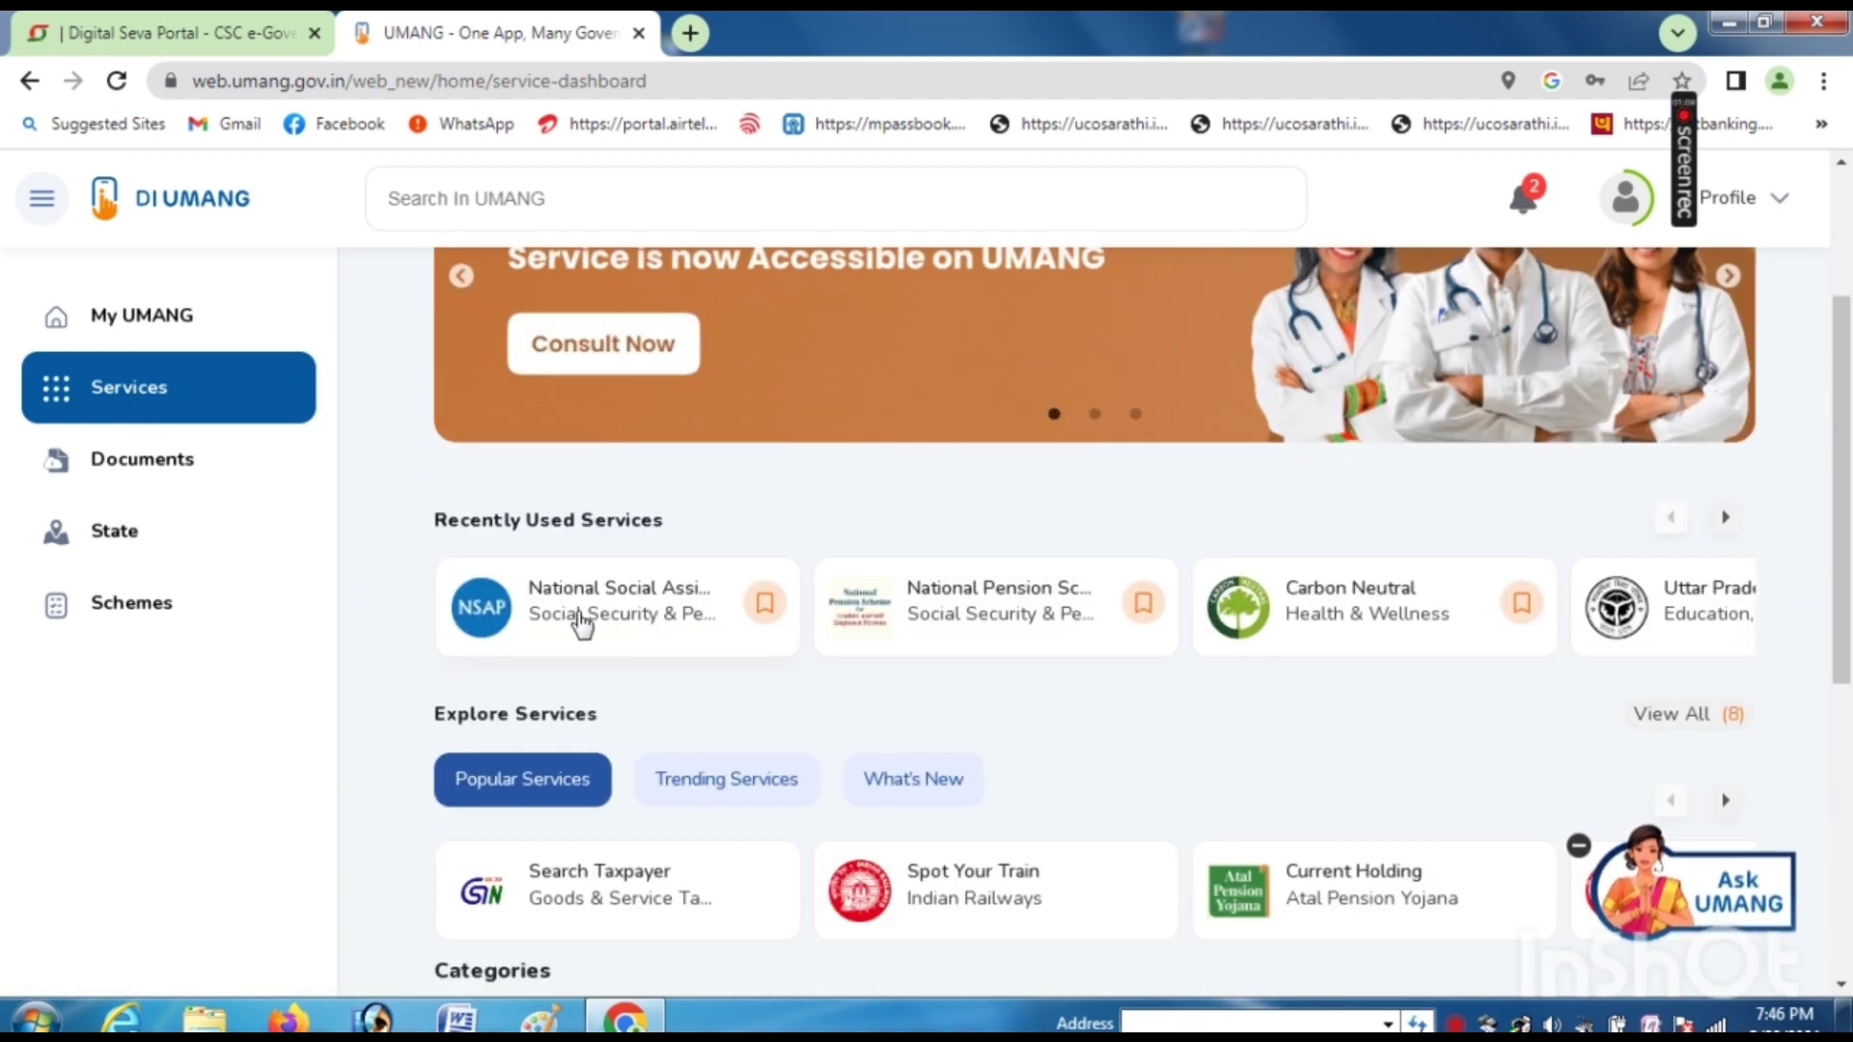
click(644, 611)
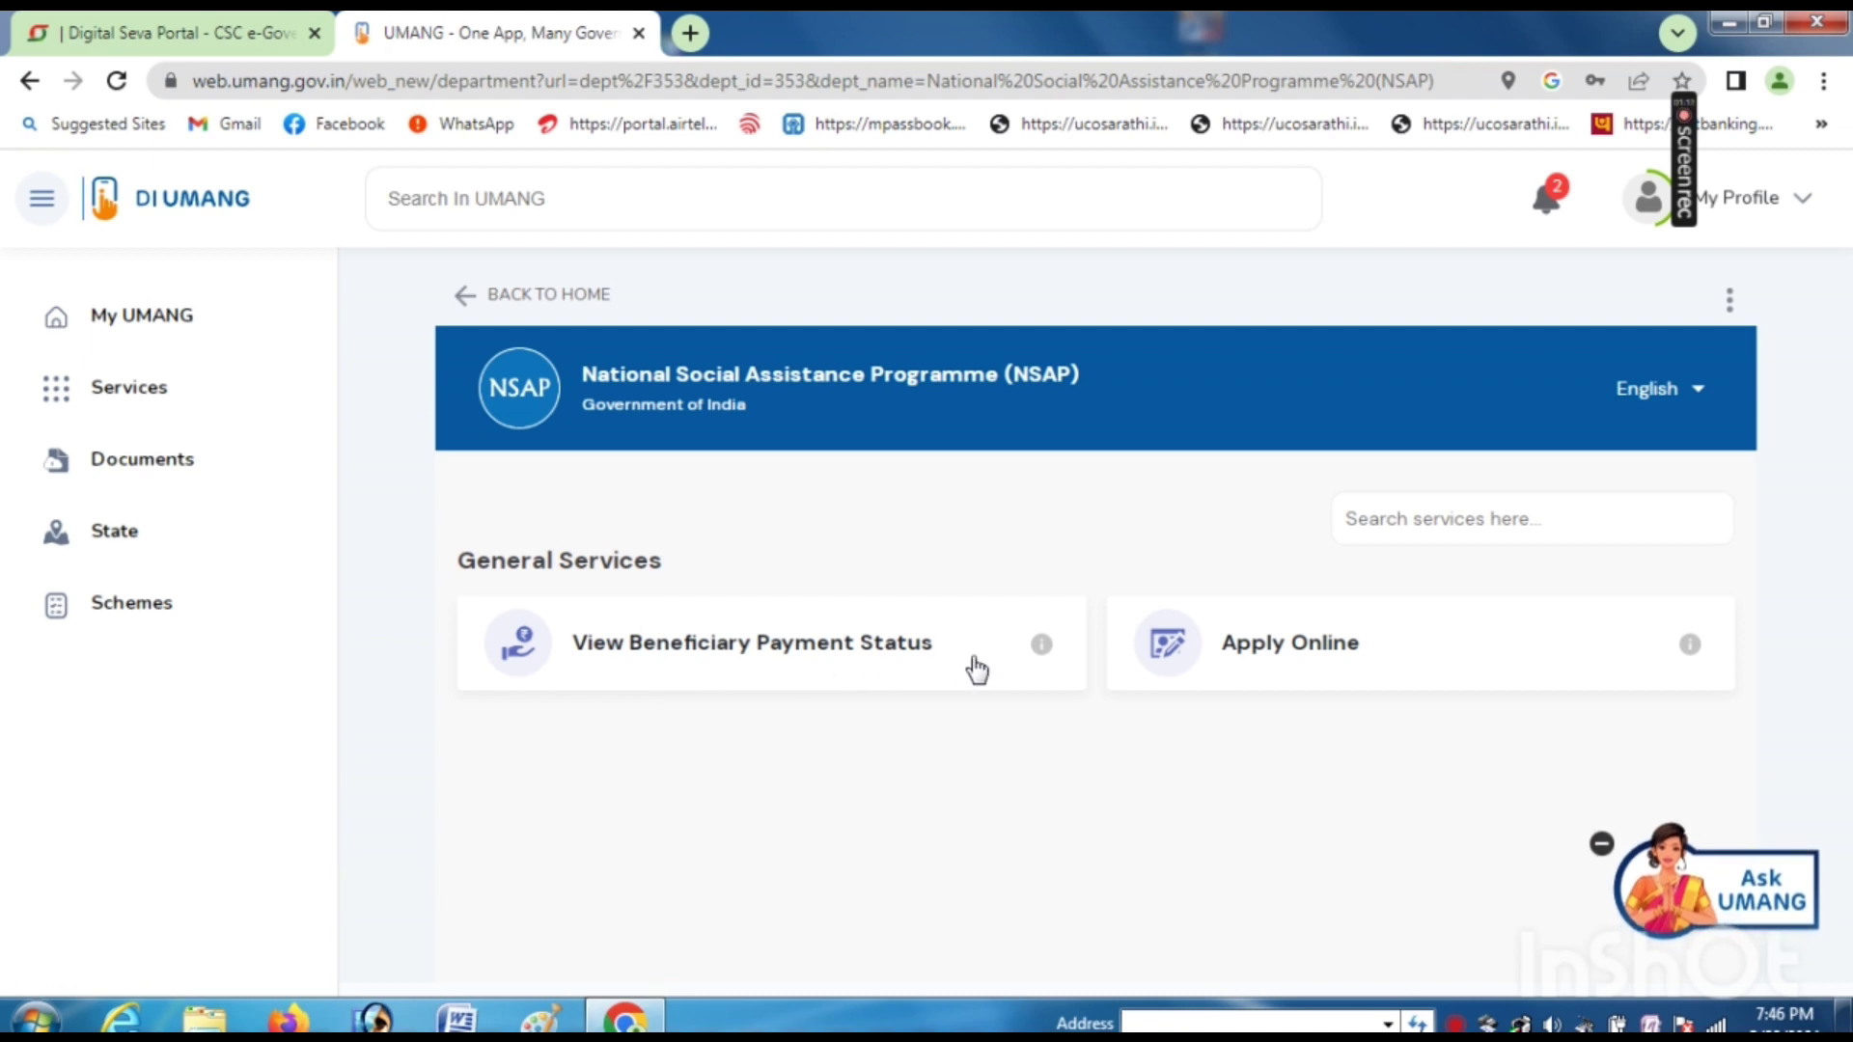
click(1393, 666)
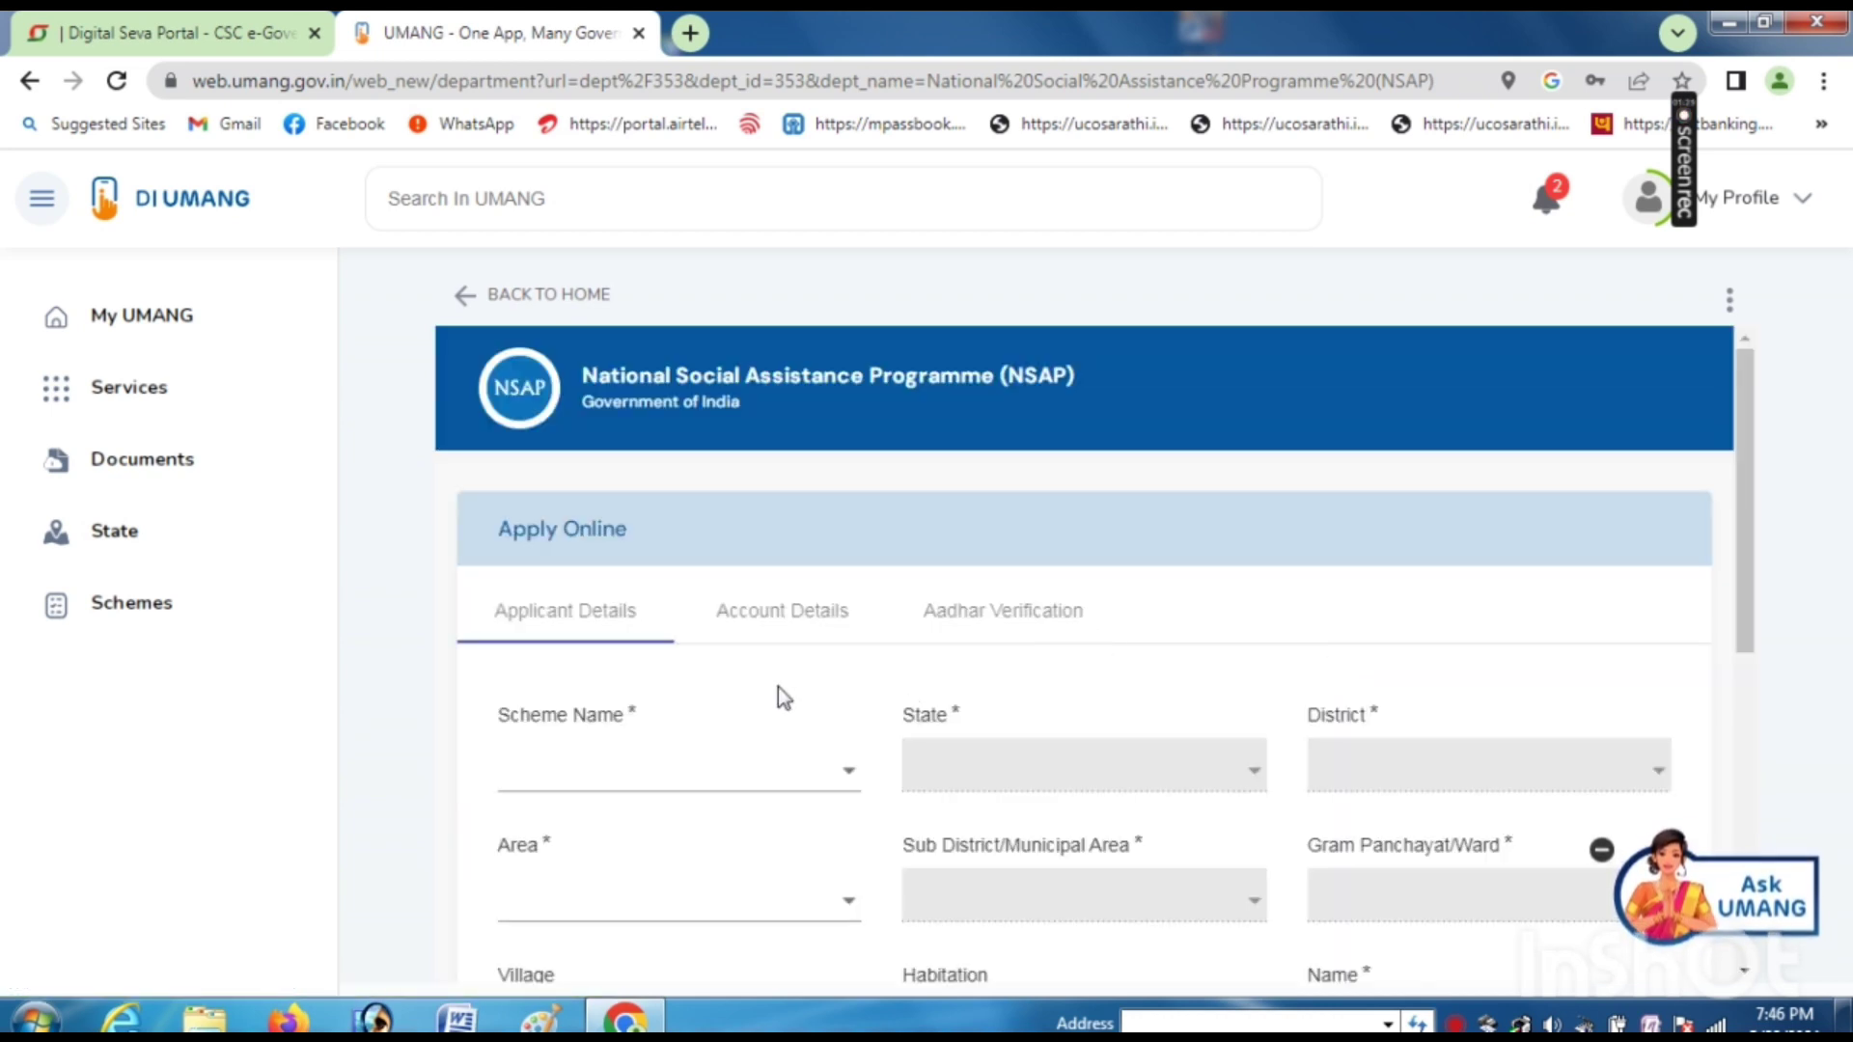
- Choose IGNOAPS as the Scheme Name, correcting an initial IGNDPS pick
scroll(666, 801, down, 2)
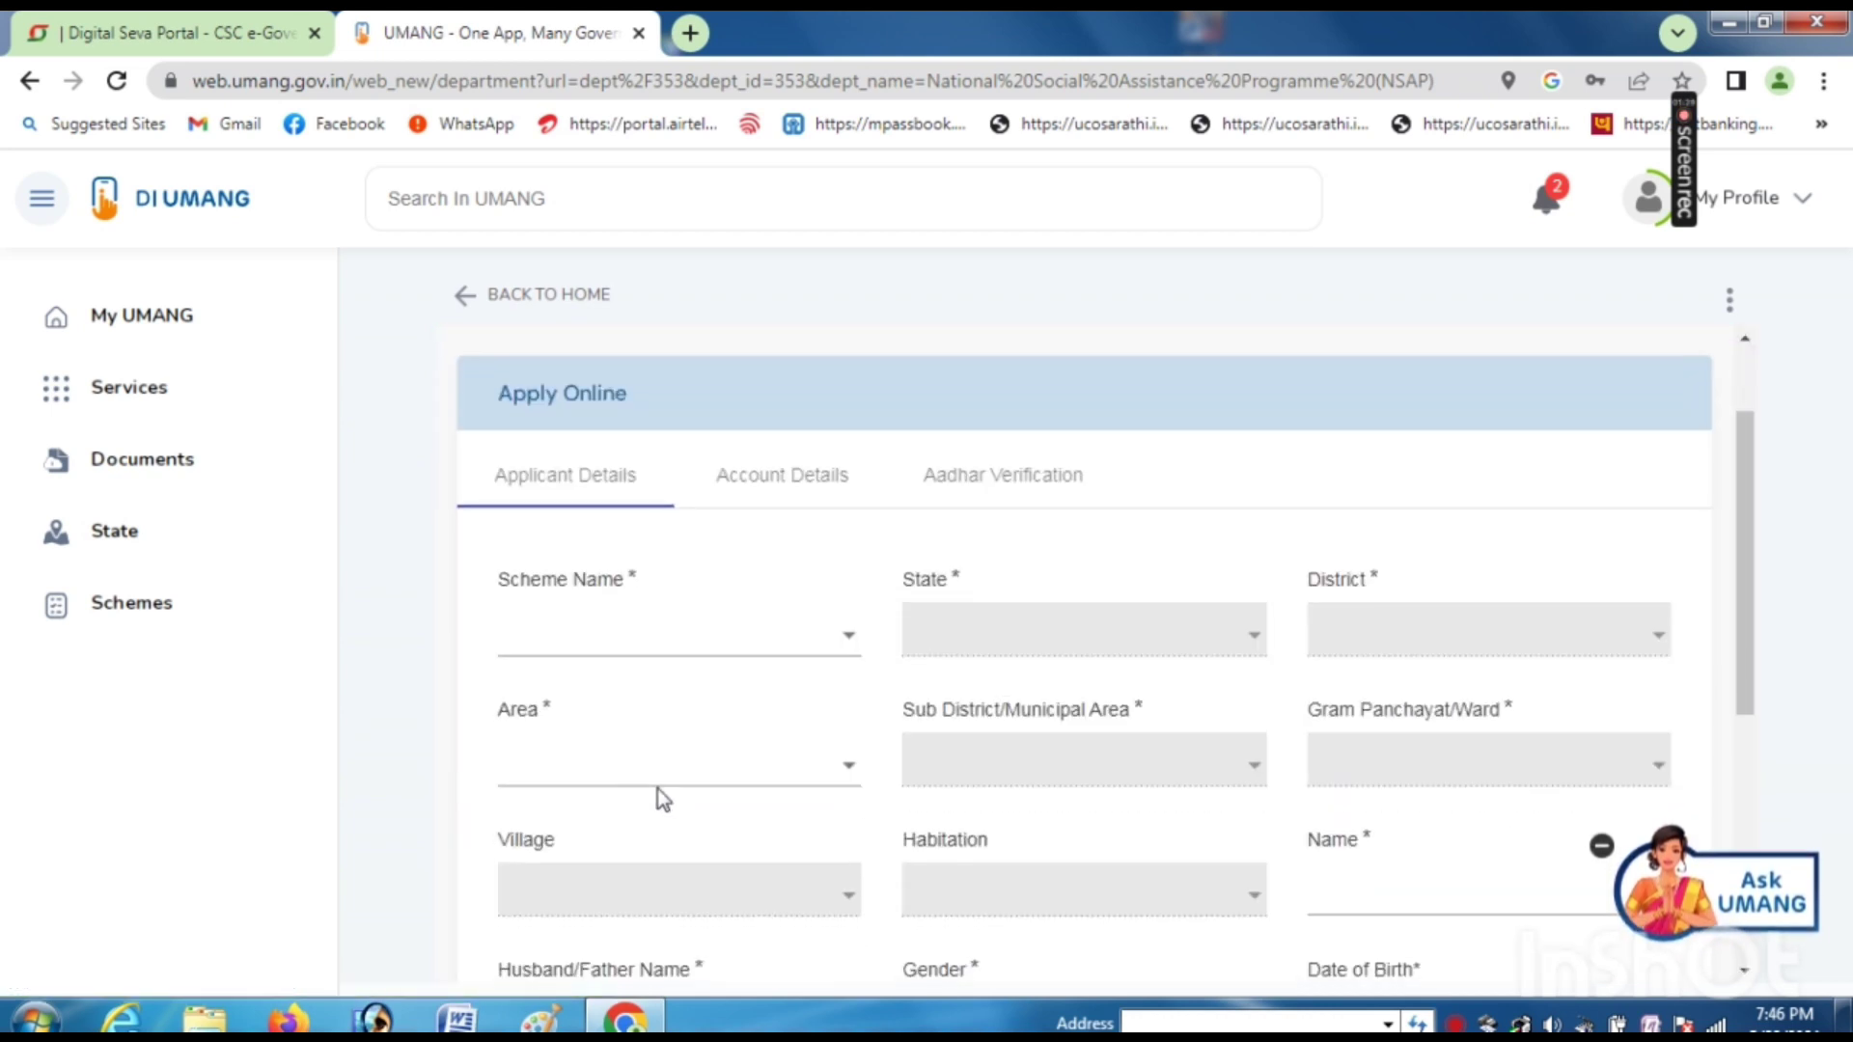
click(601, 642)
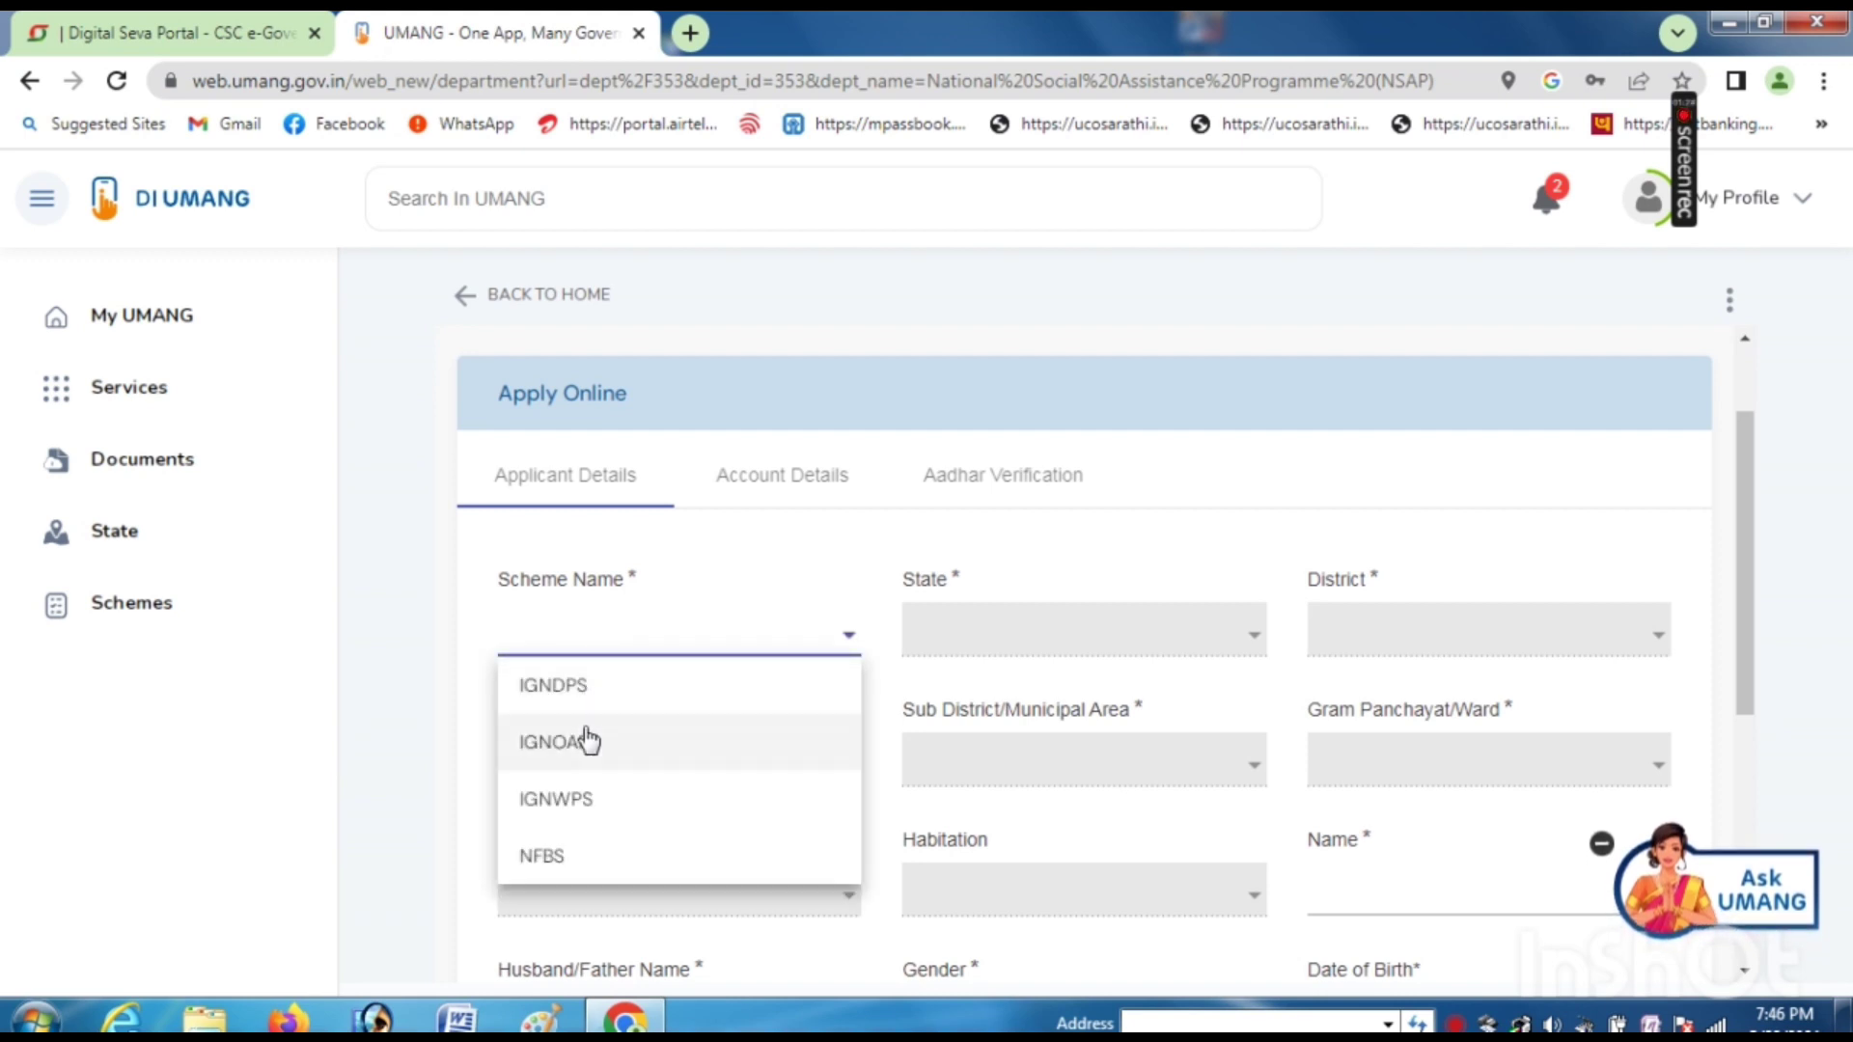
click(589, 695)
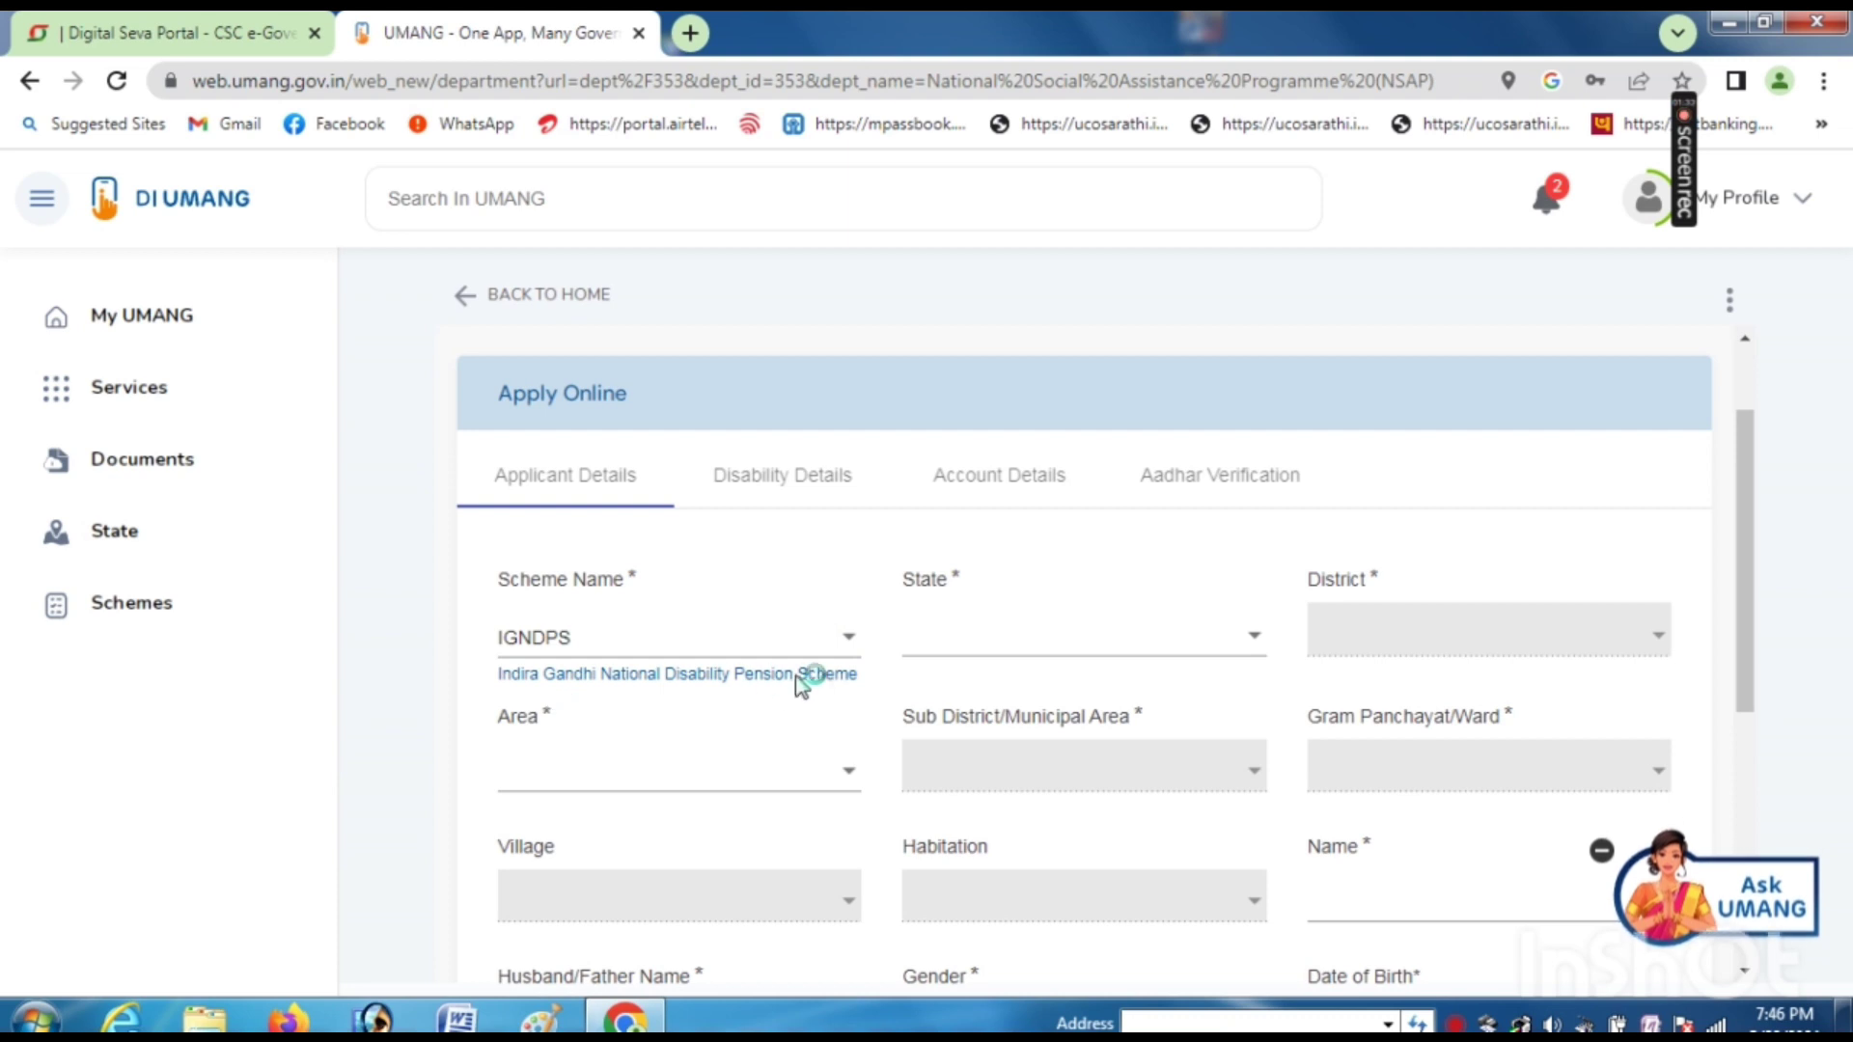
click(595, 644)
click(579, 745)
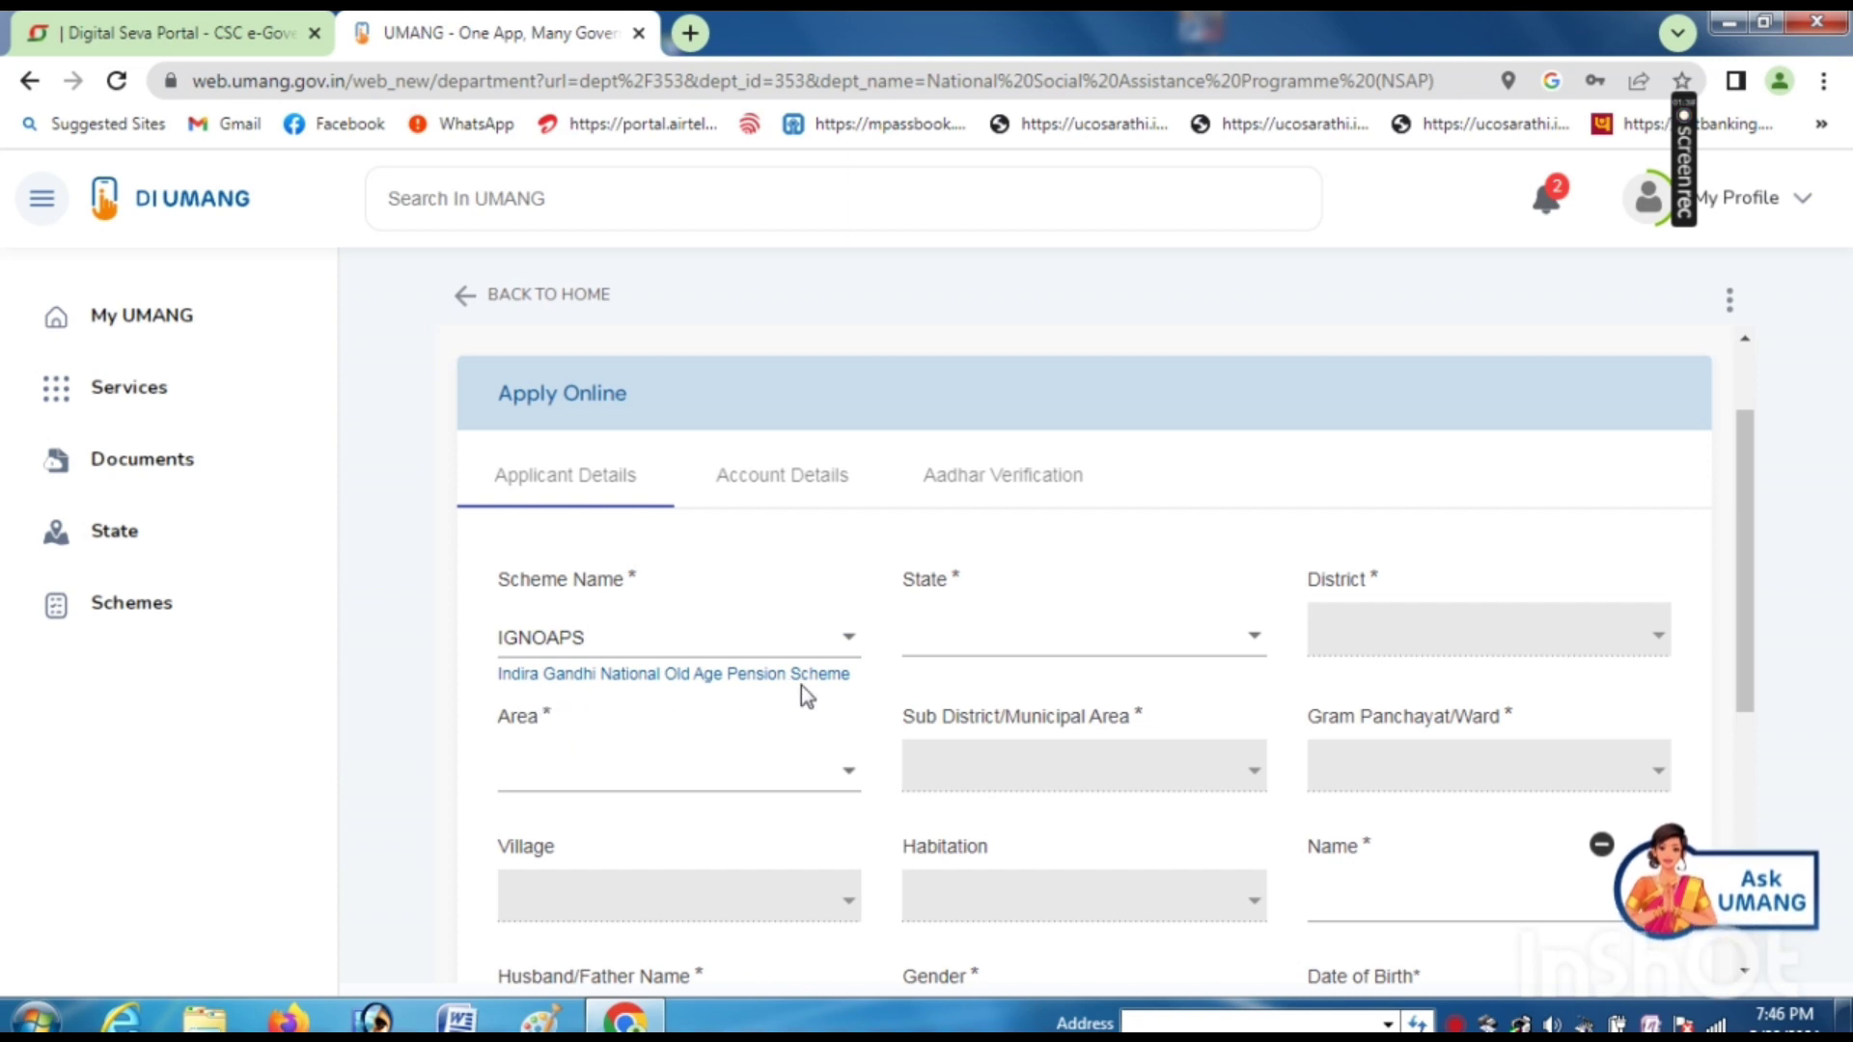
click(593, 641)
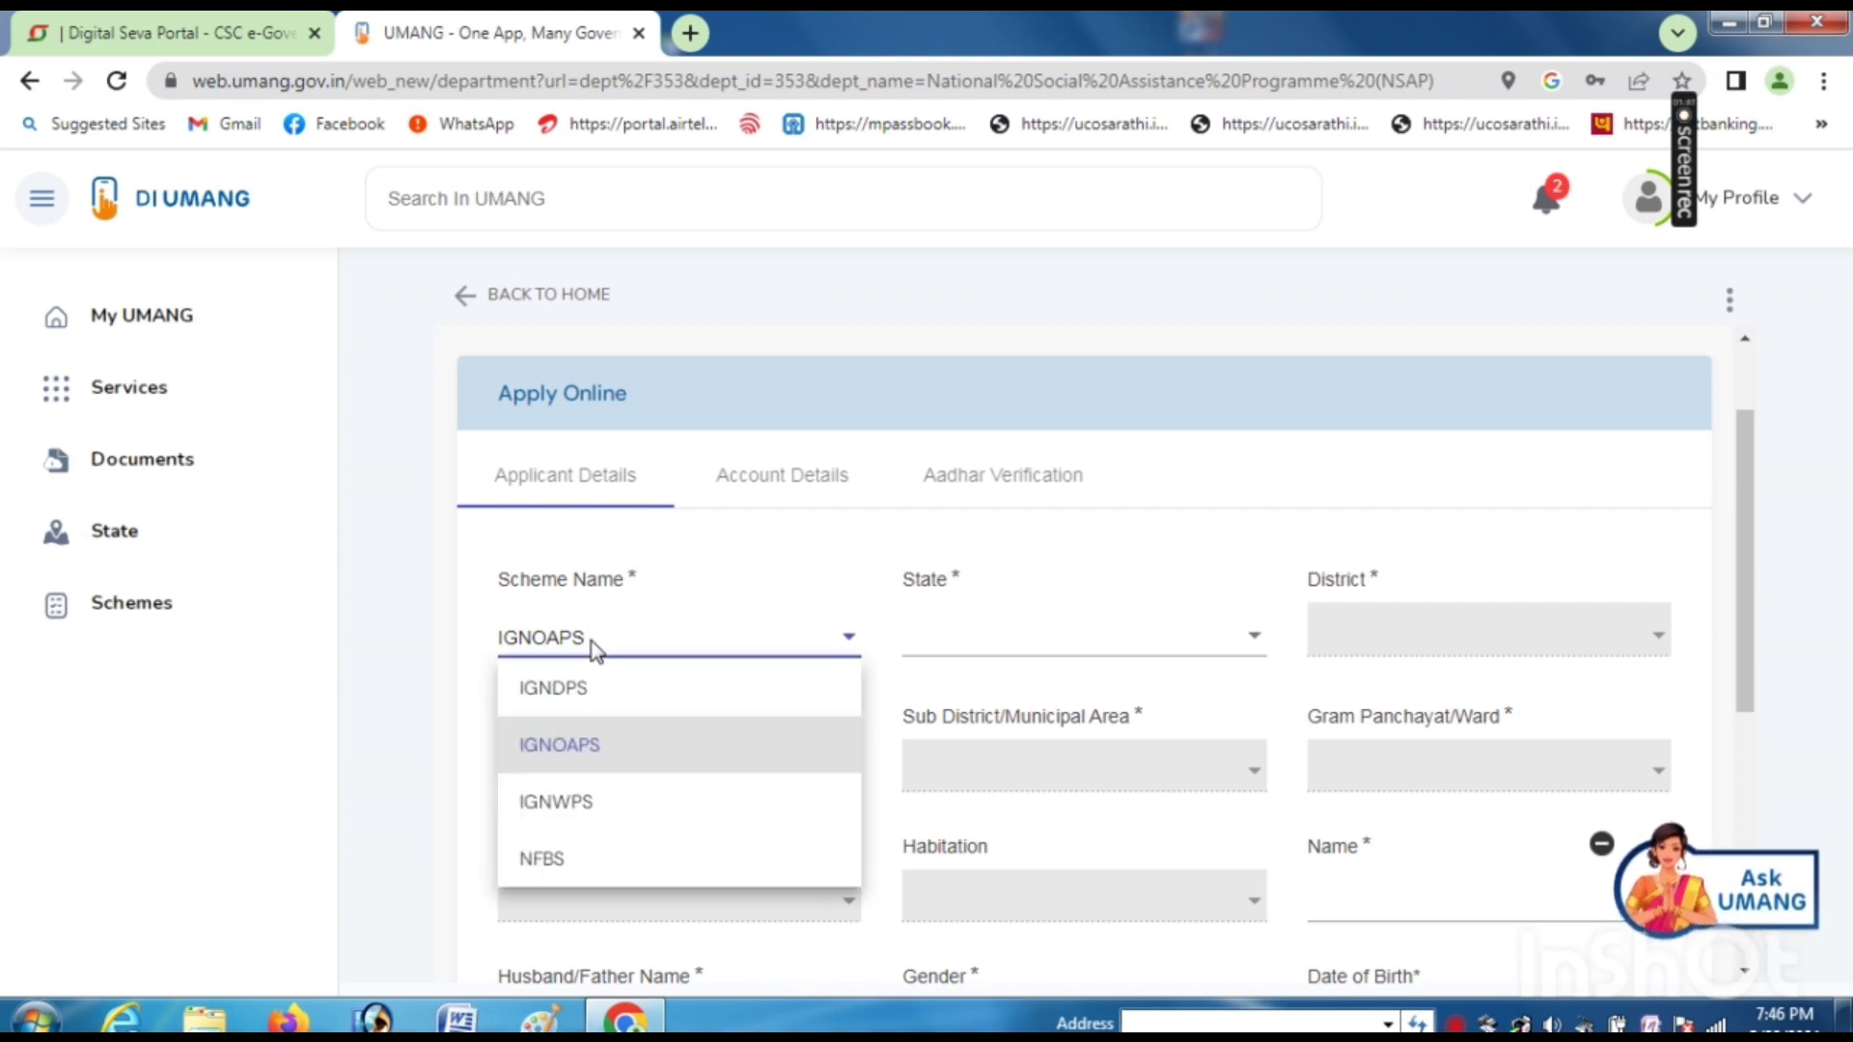
click(604, 753)
click(948, 642)
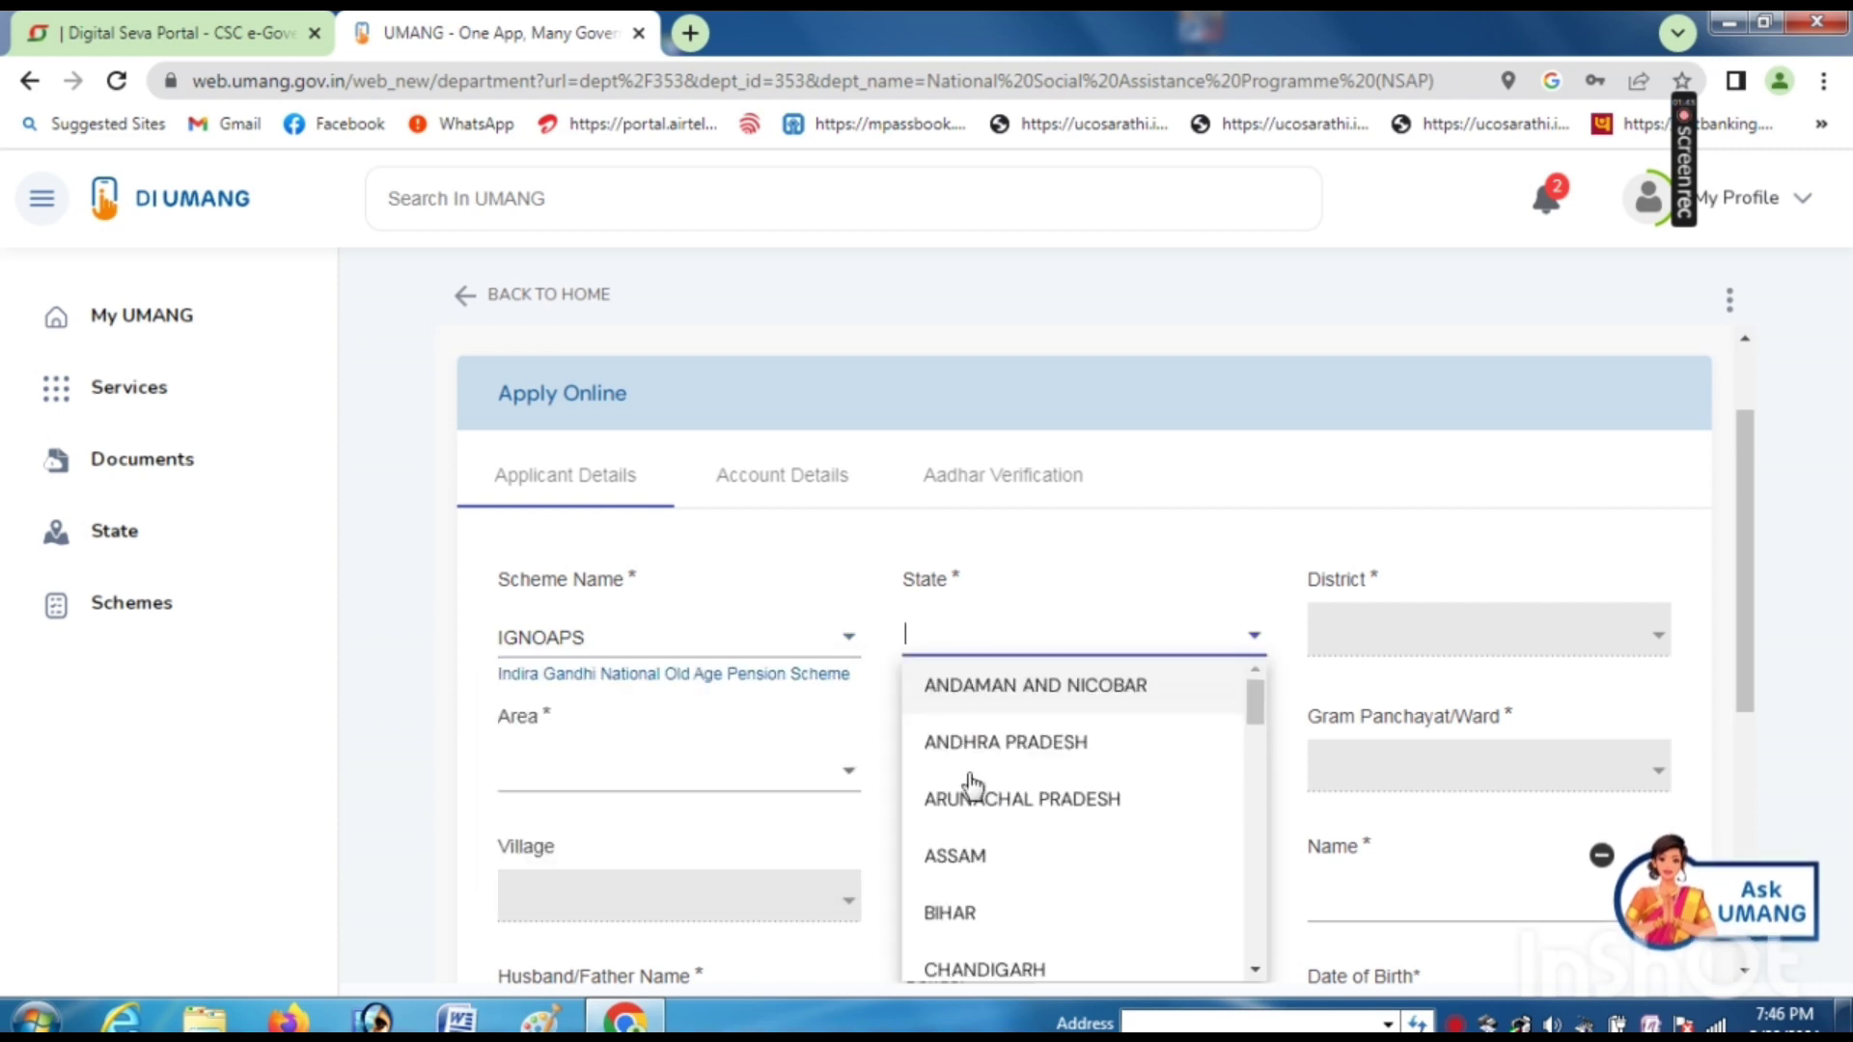
- Set state ASSAM, district SOUTH SALMARA-MANCACHAR, area Rural and sub-district MANKACHAR
click(975, 868)
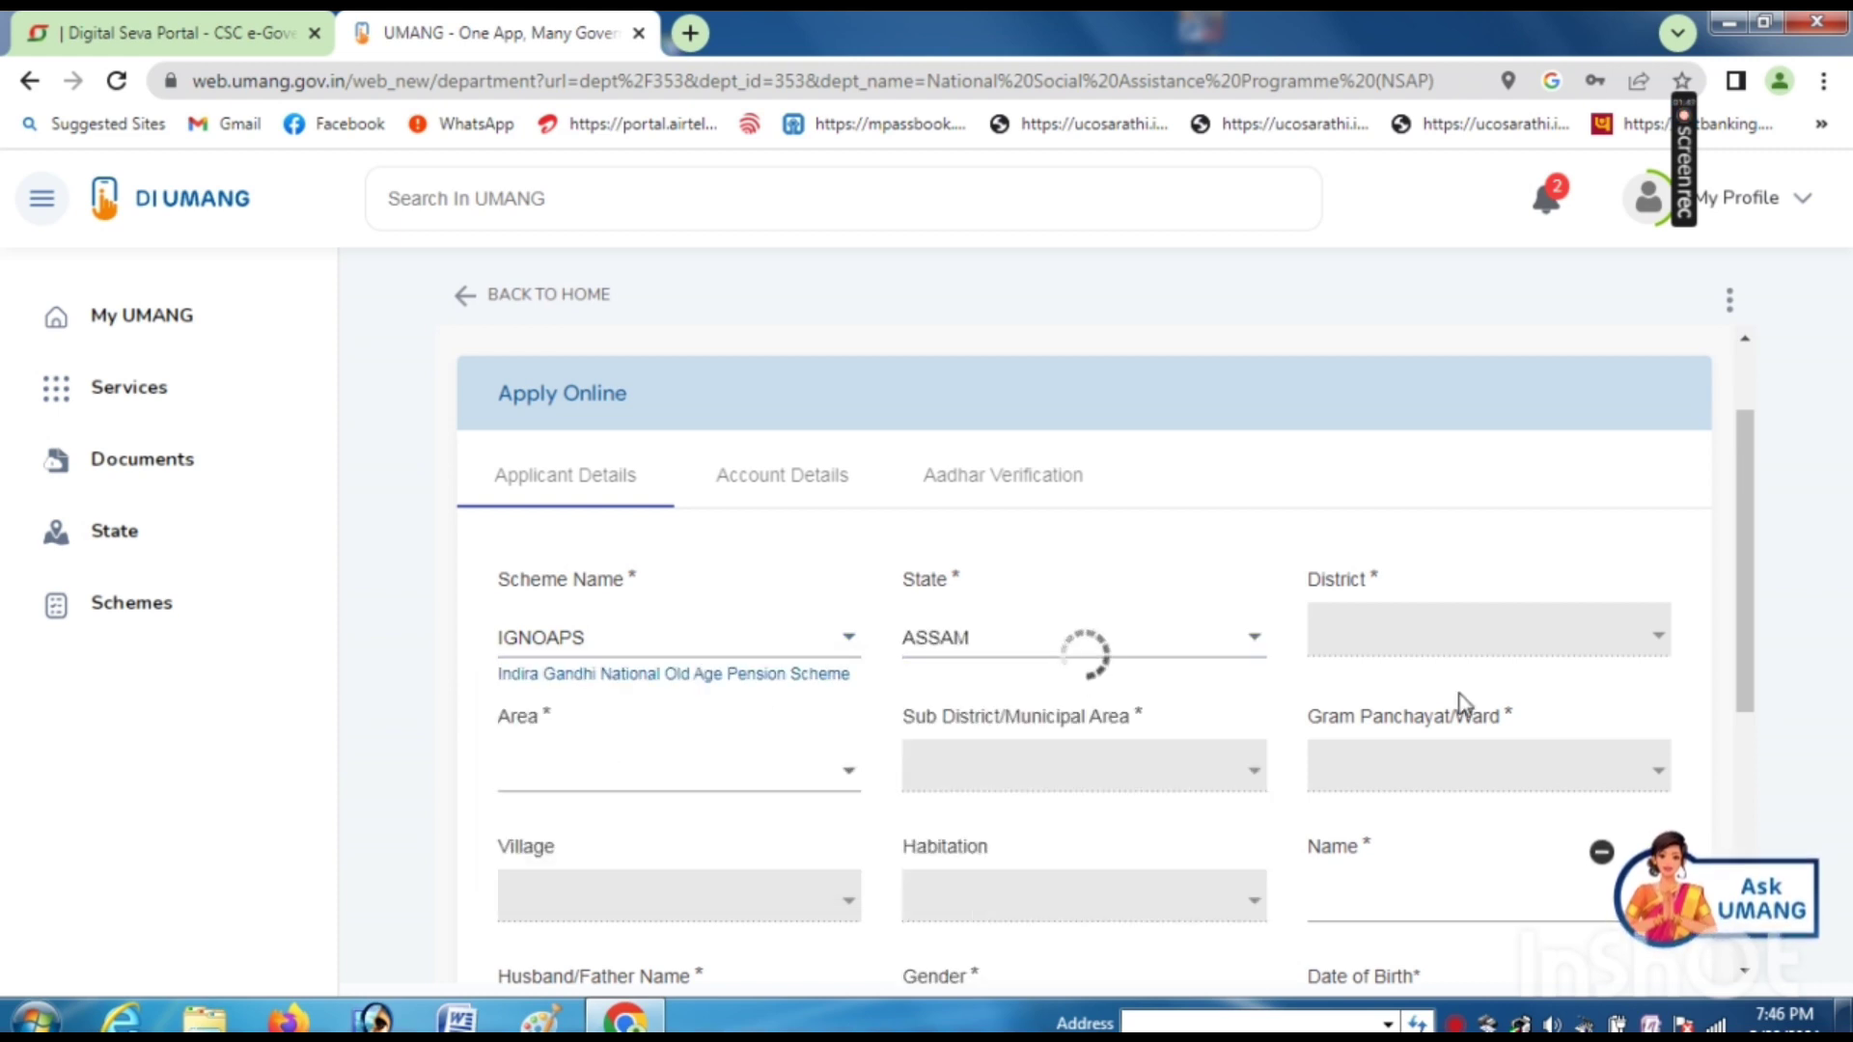
click(1405, 644)
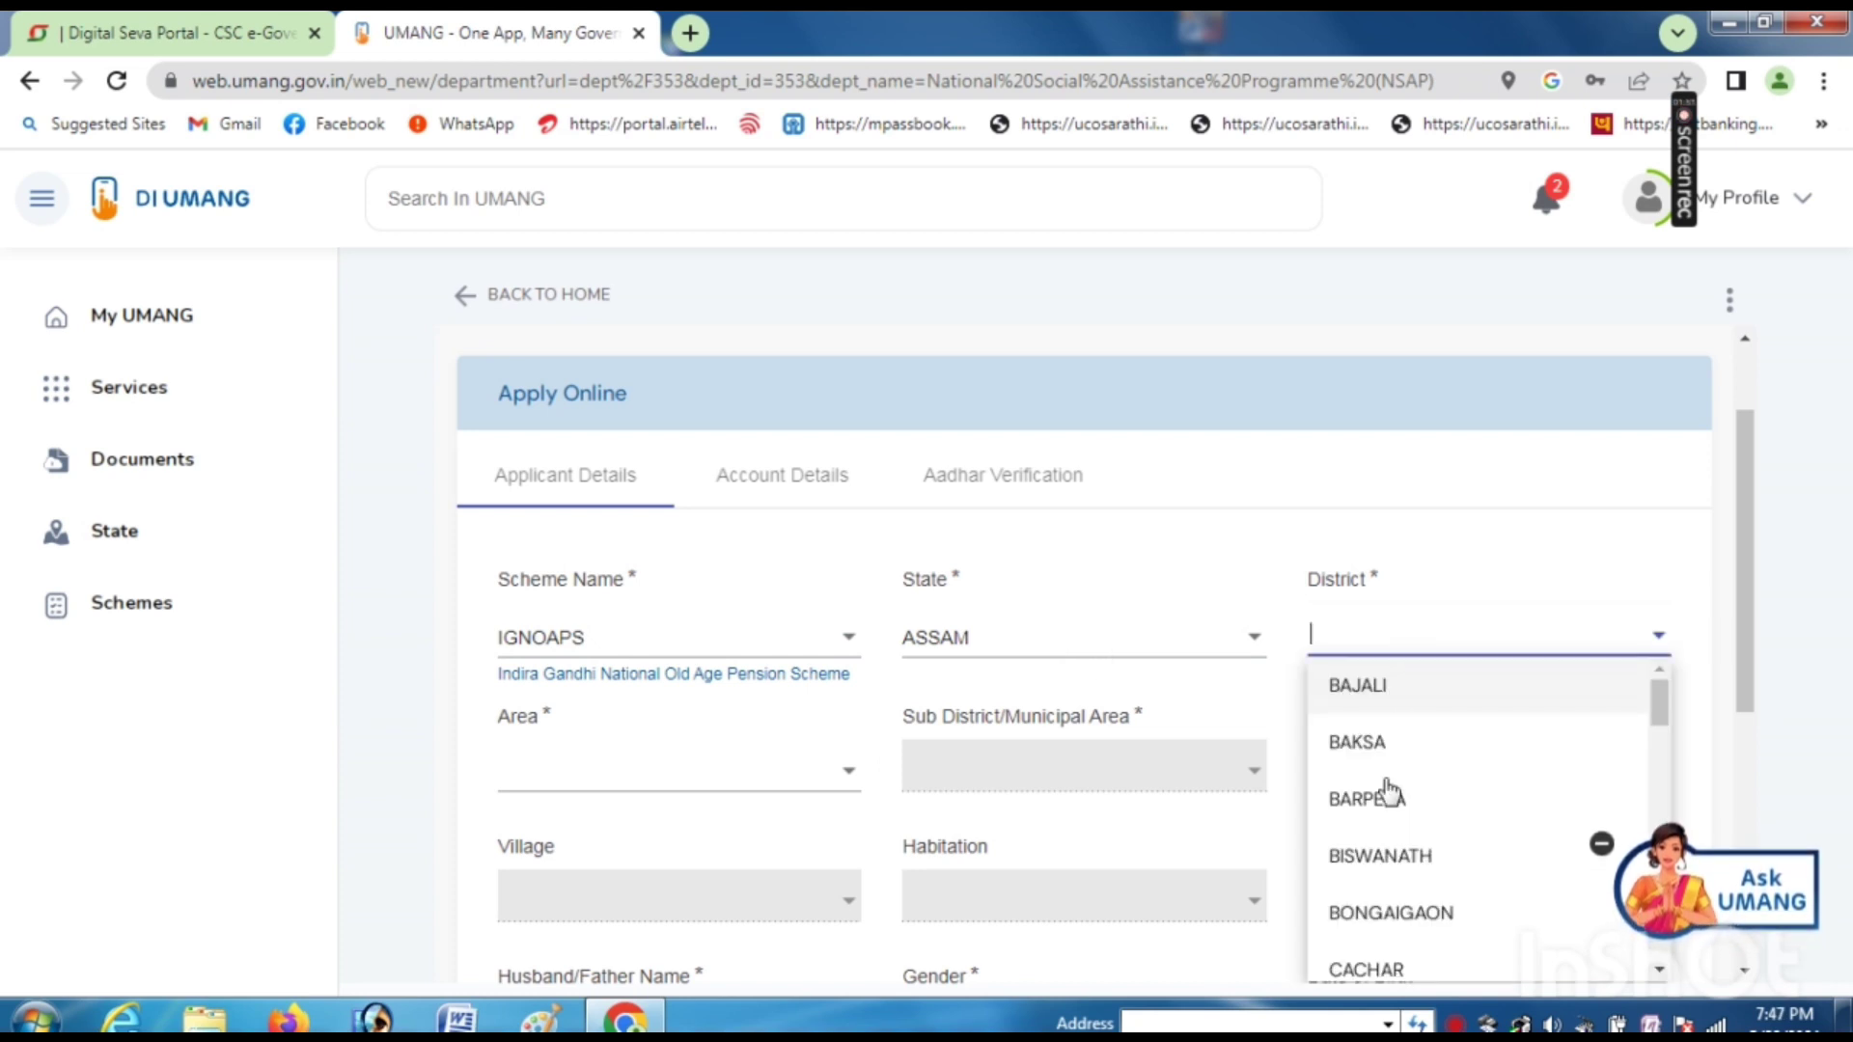
scroll(1388, 792, down, 10)
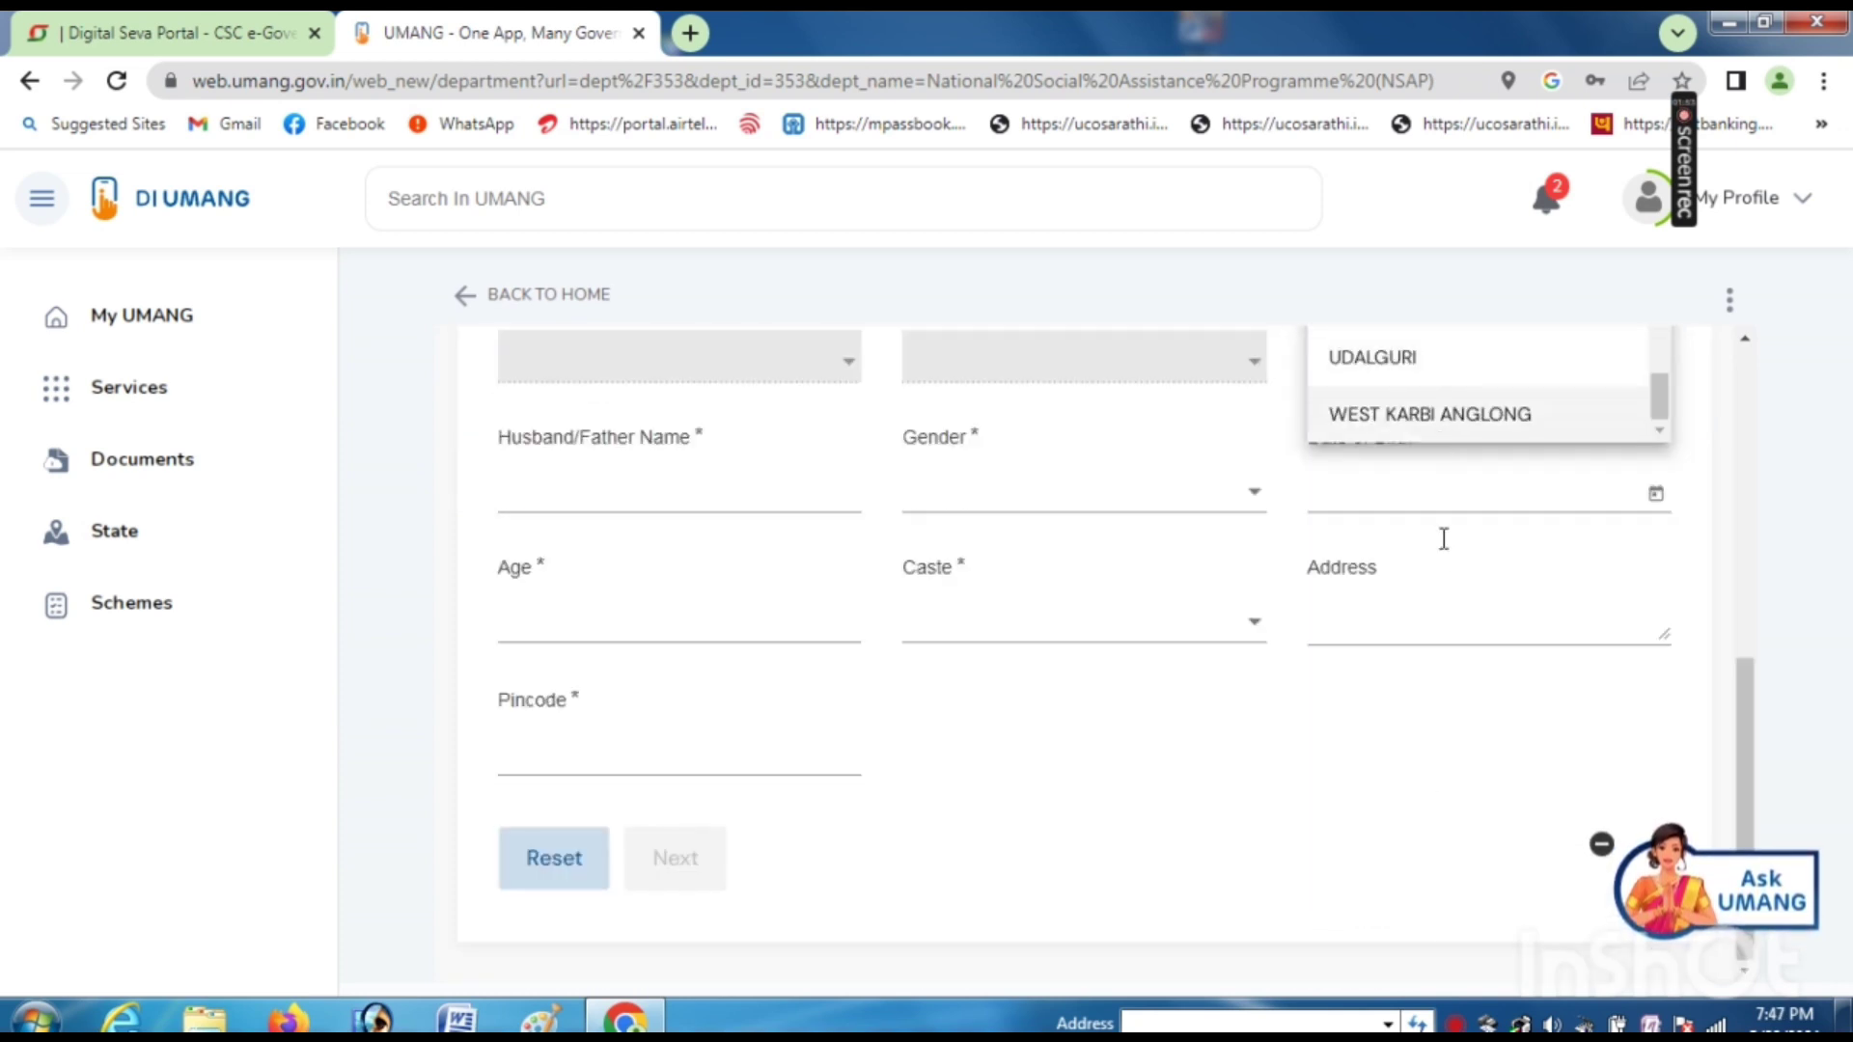
scroll(1448, 550, up, 4)
click(1461, 593)
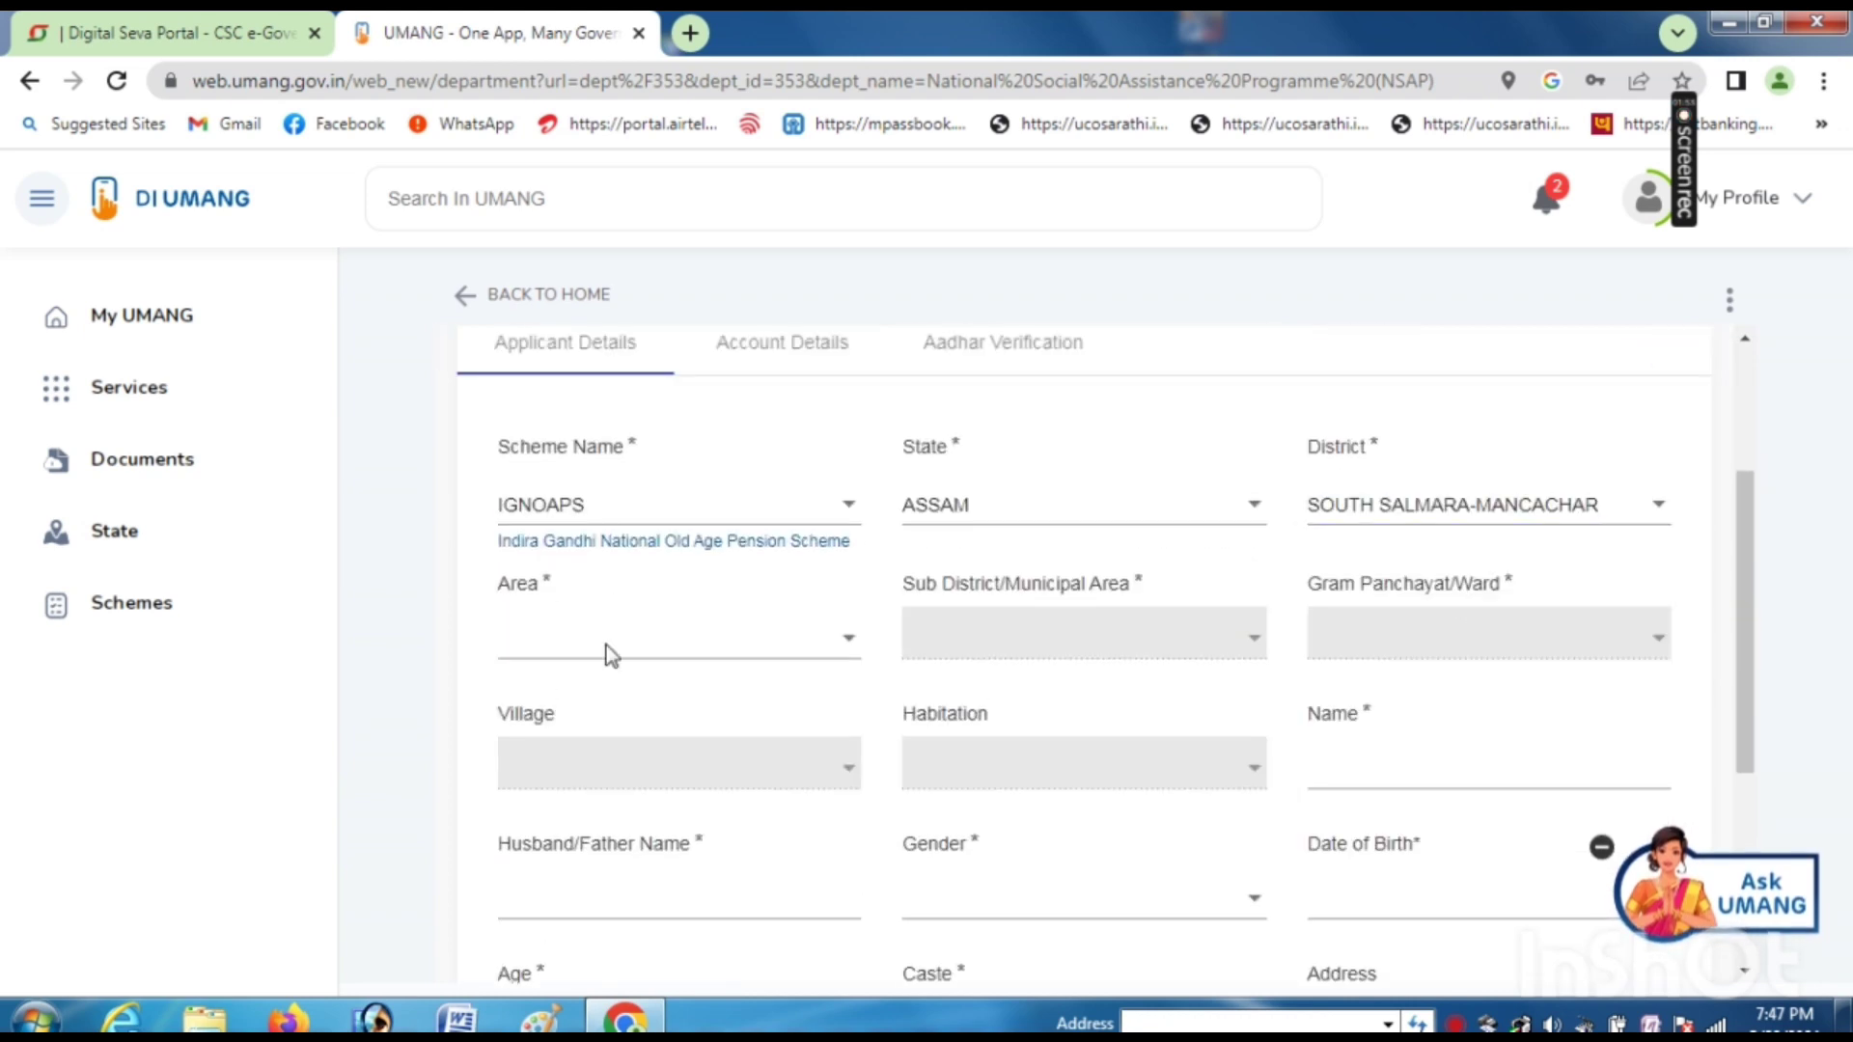
click(541, 645)
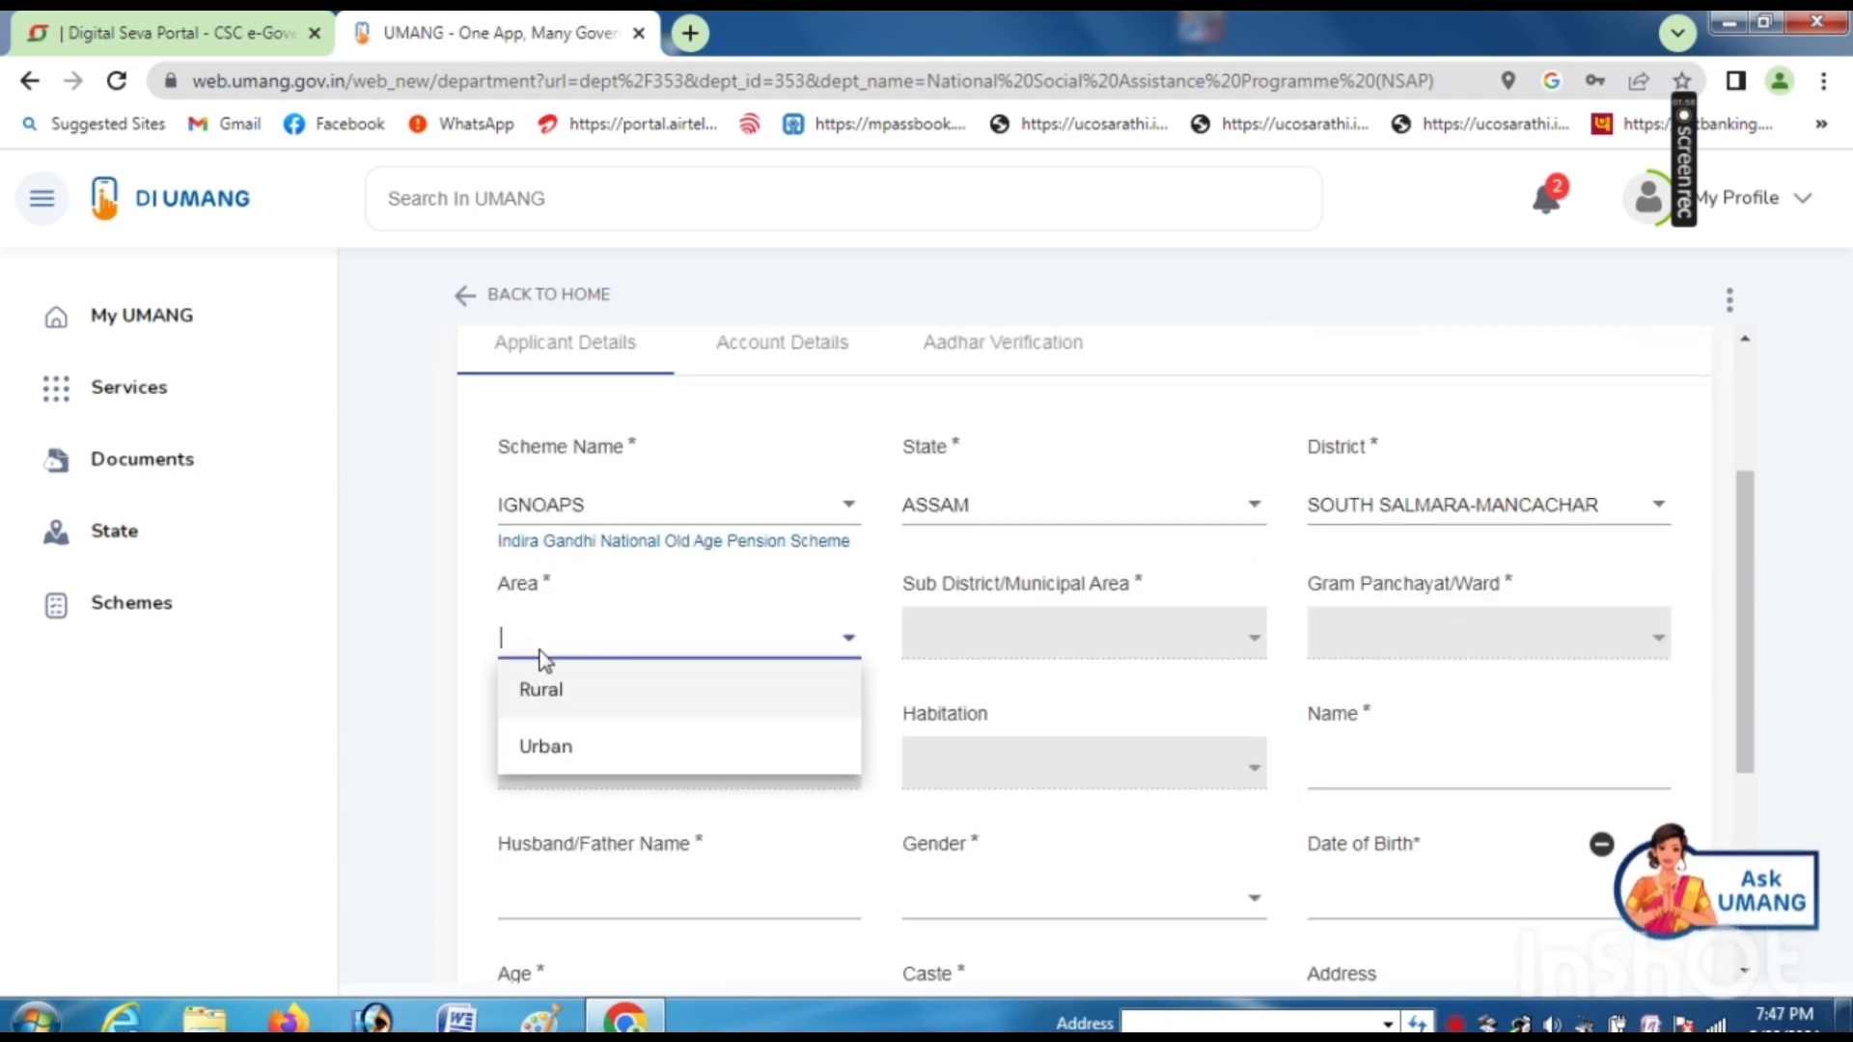
click(575, 698)
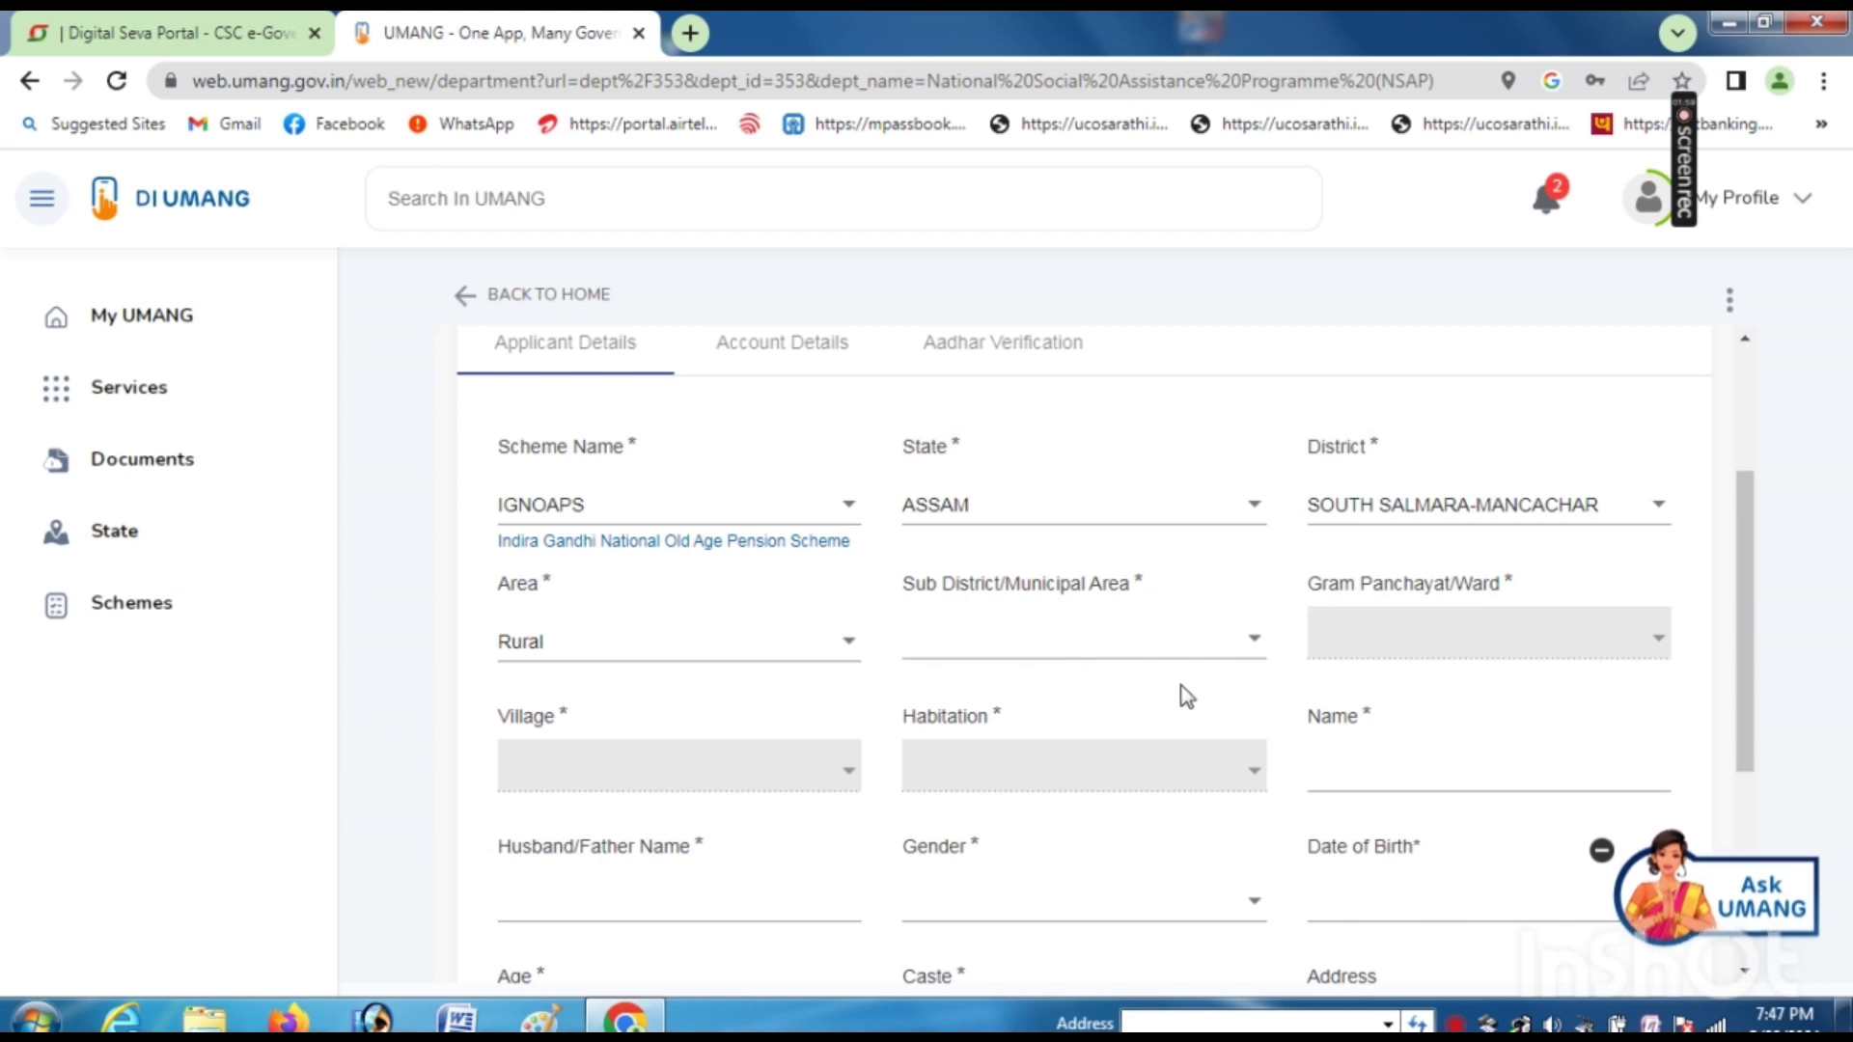
click(1058, 647)
click(993, 758)
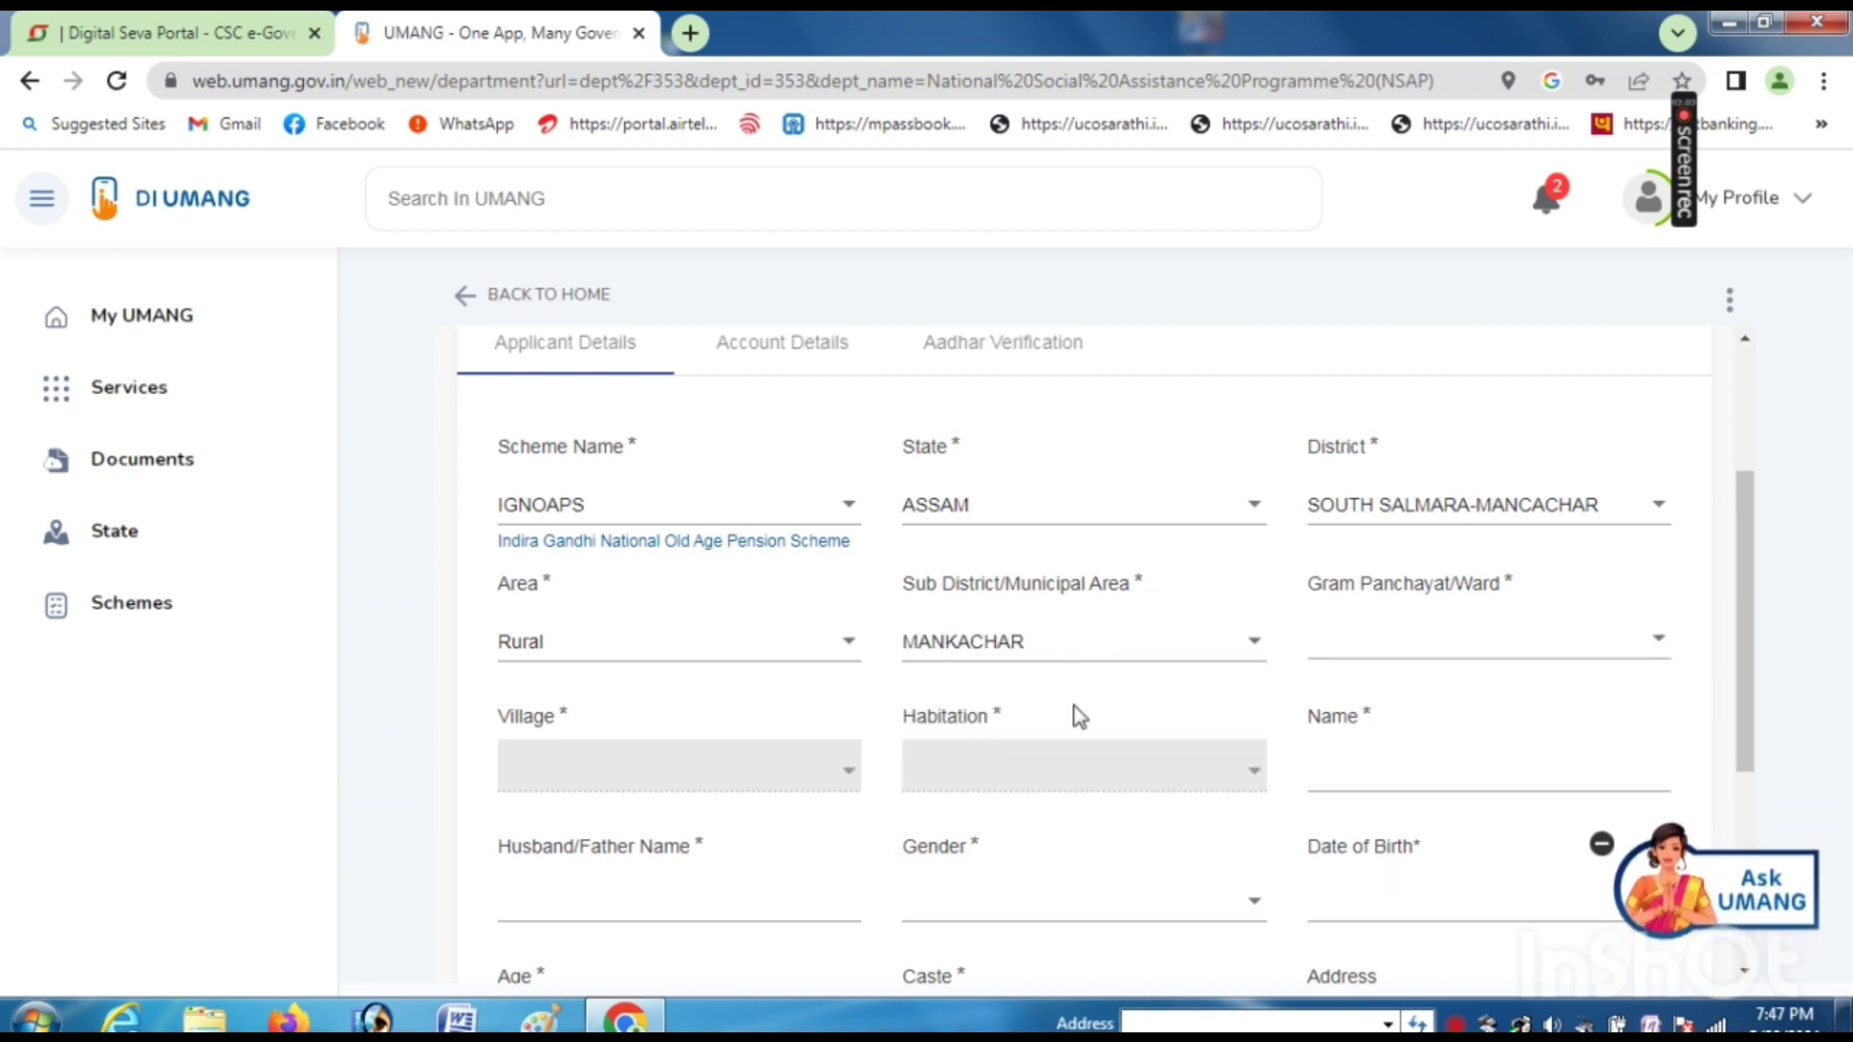
- Choose BENGERBHITA as gram panchayat and NIZ CHIRAKHOWA as village and habitation
click(1414, 637)
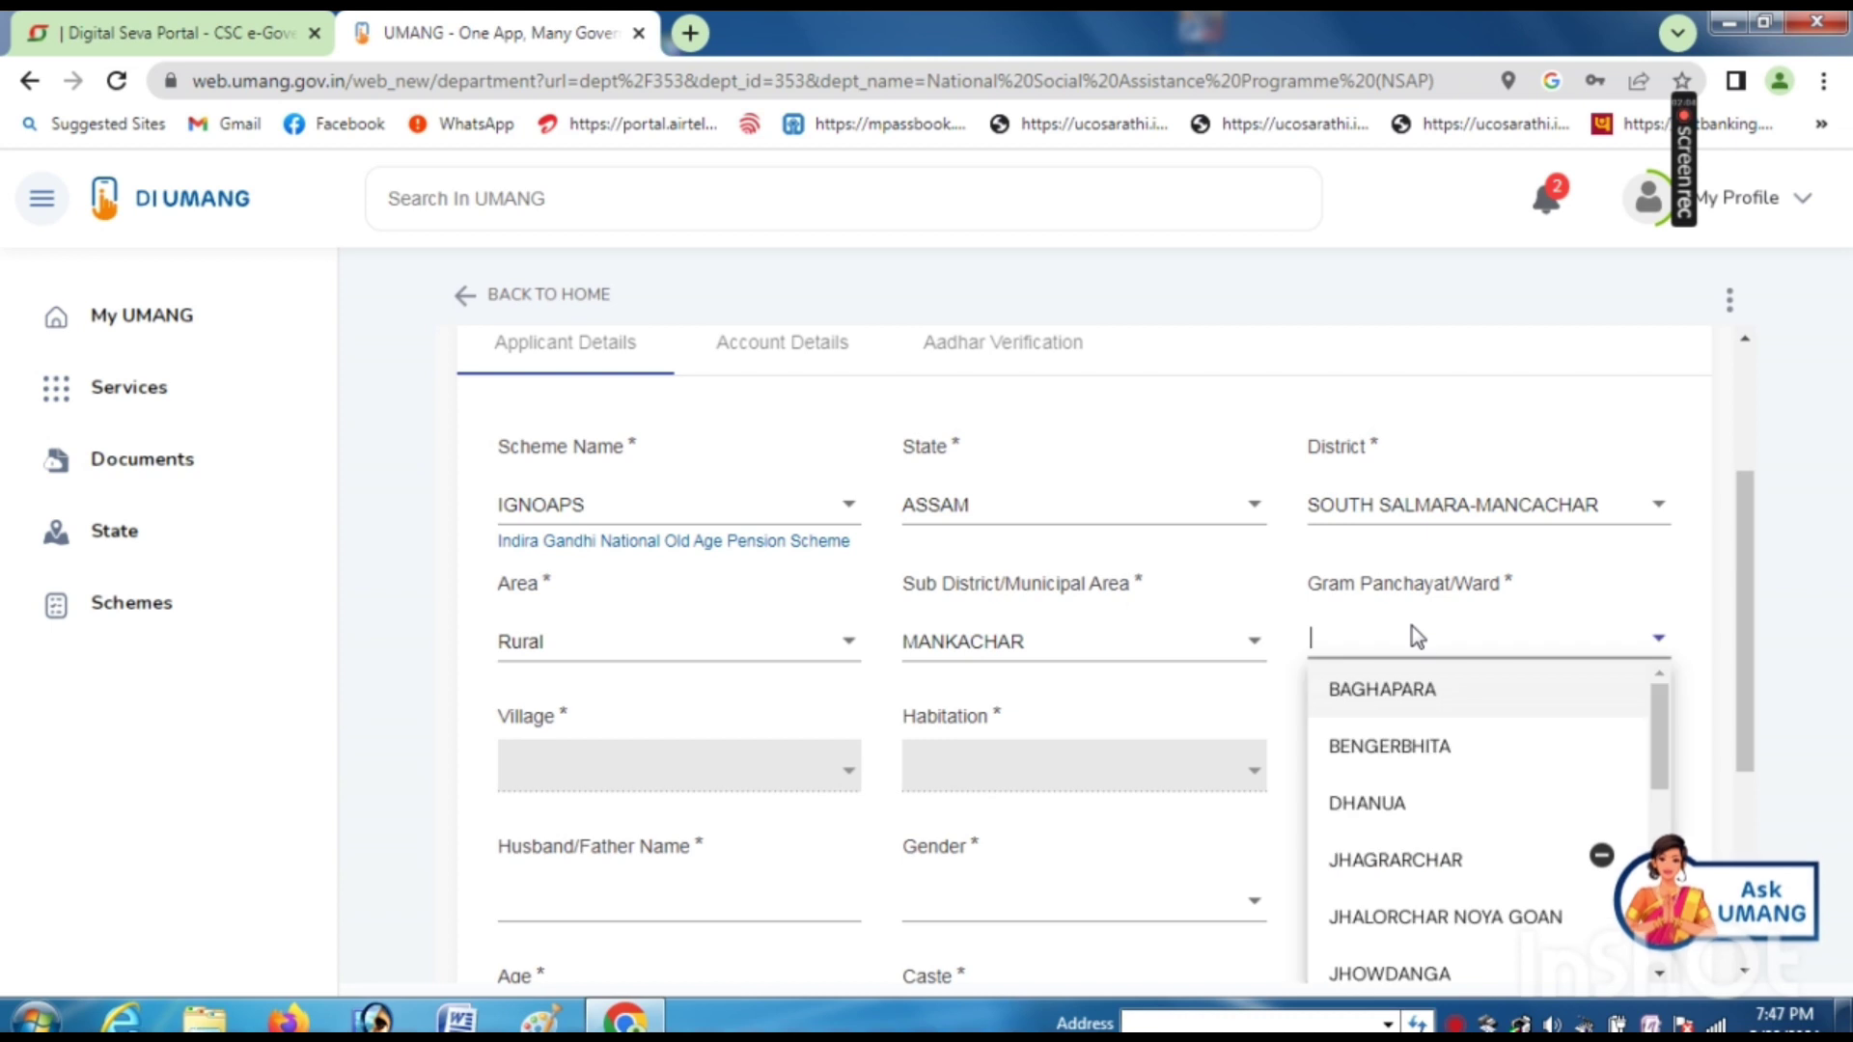
click(1385, 756)
scroll(645, 765, down, 1)
click(593, 647)
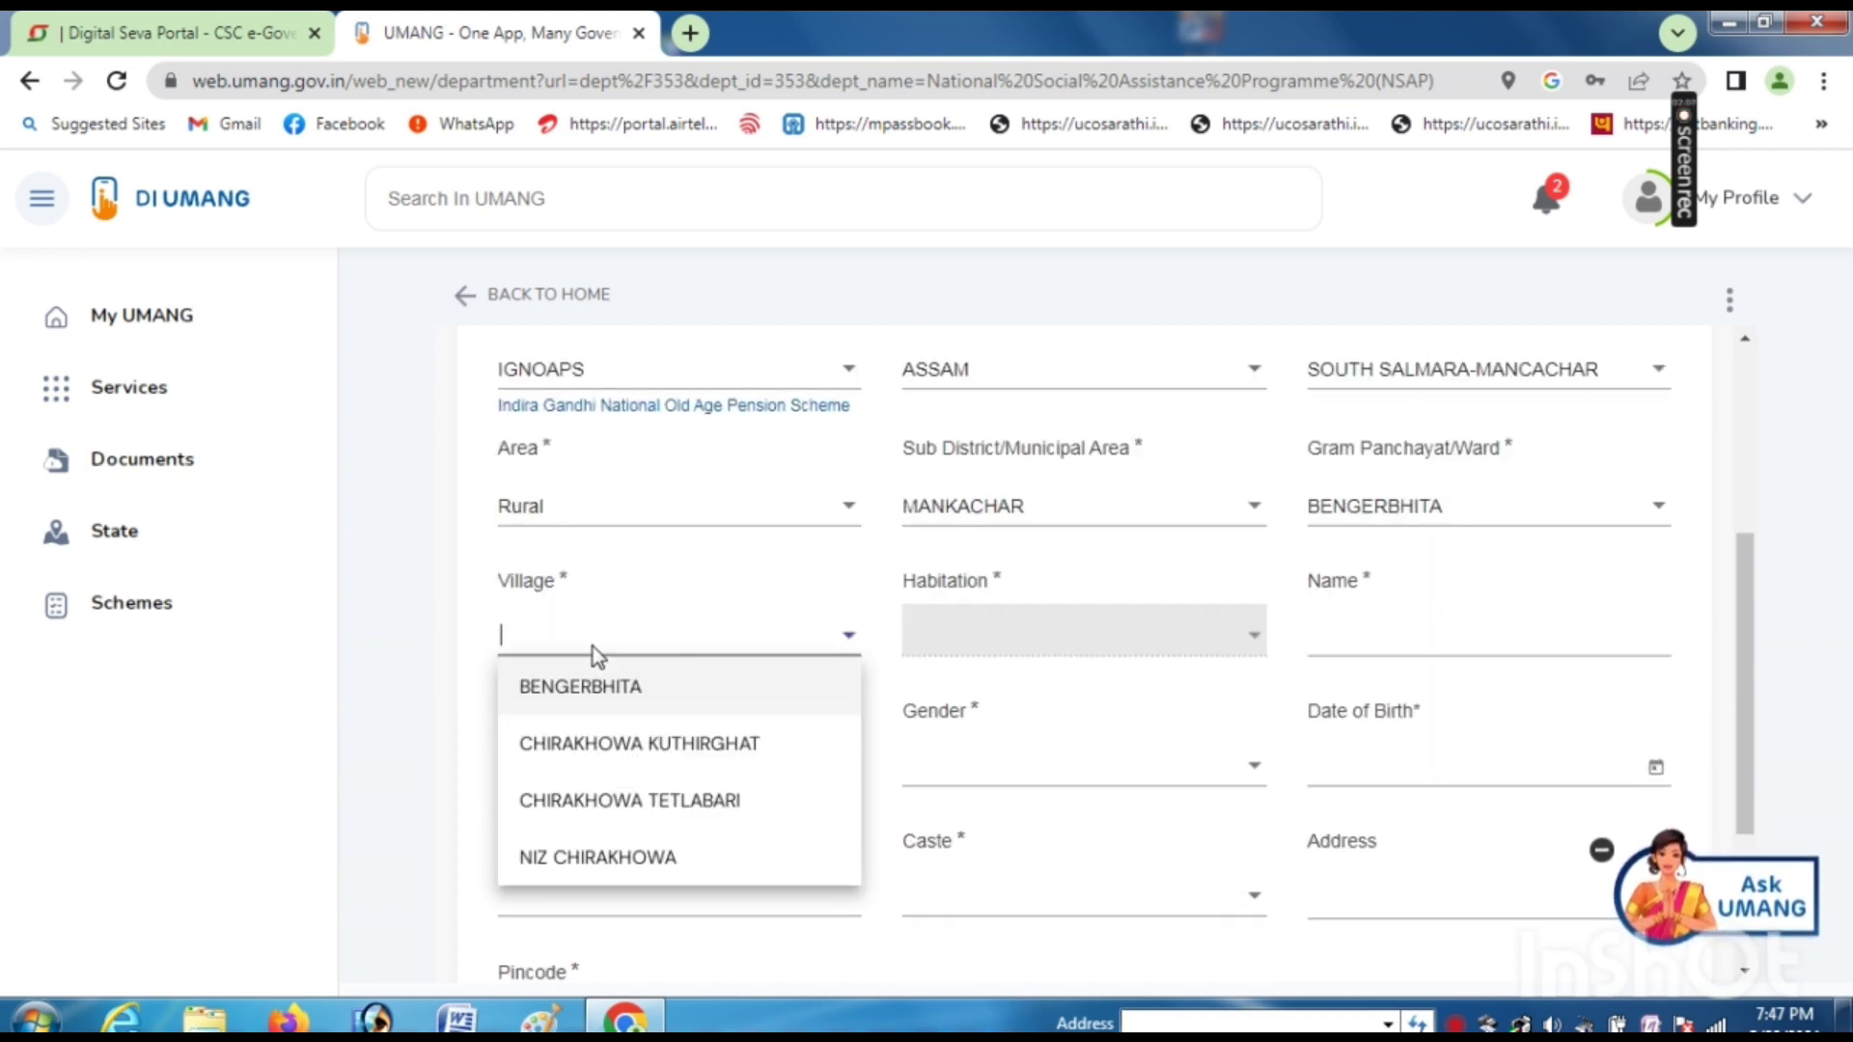
click(592, 857)
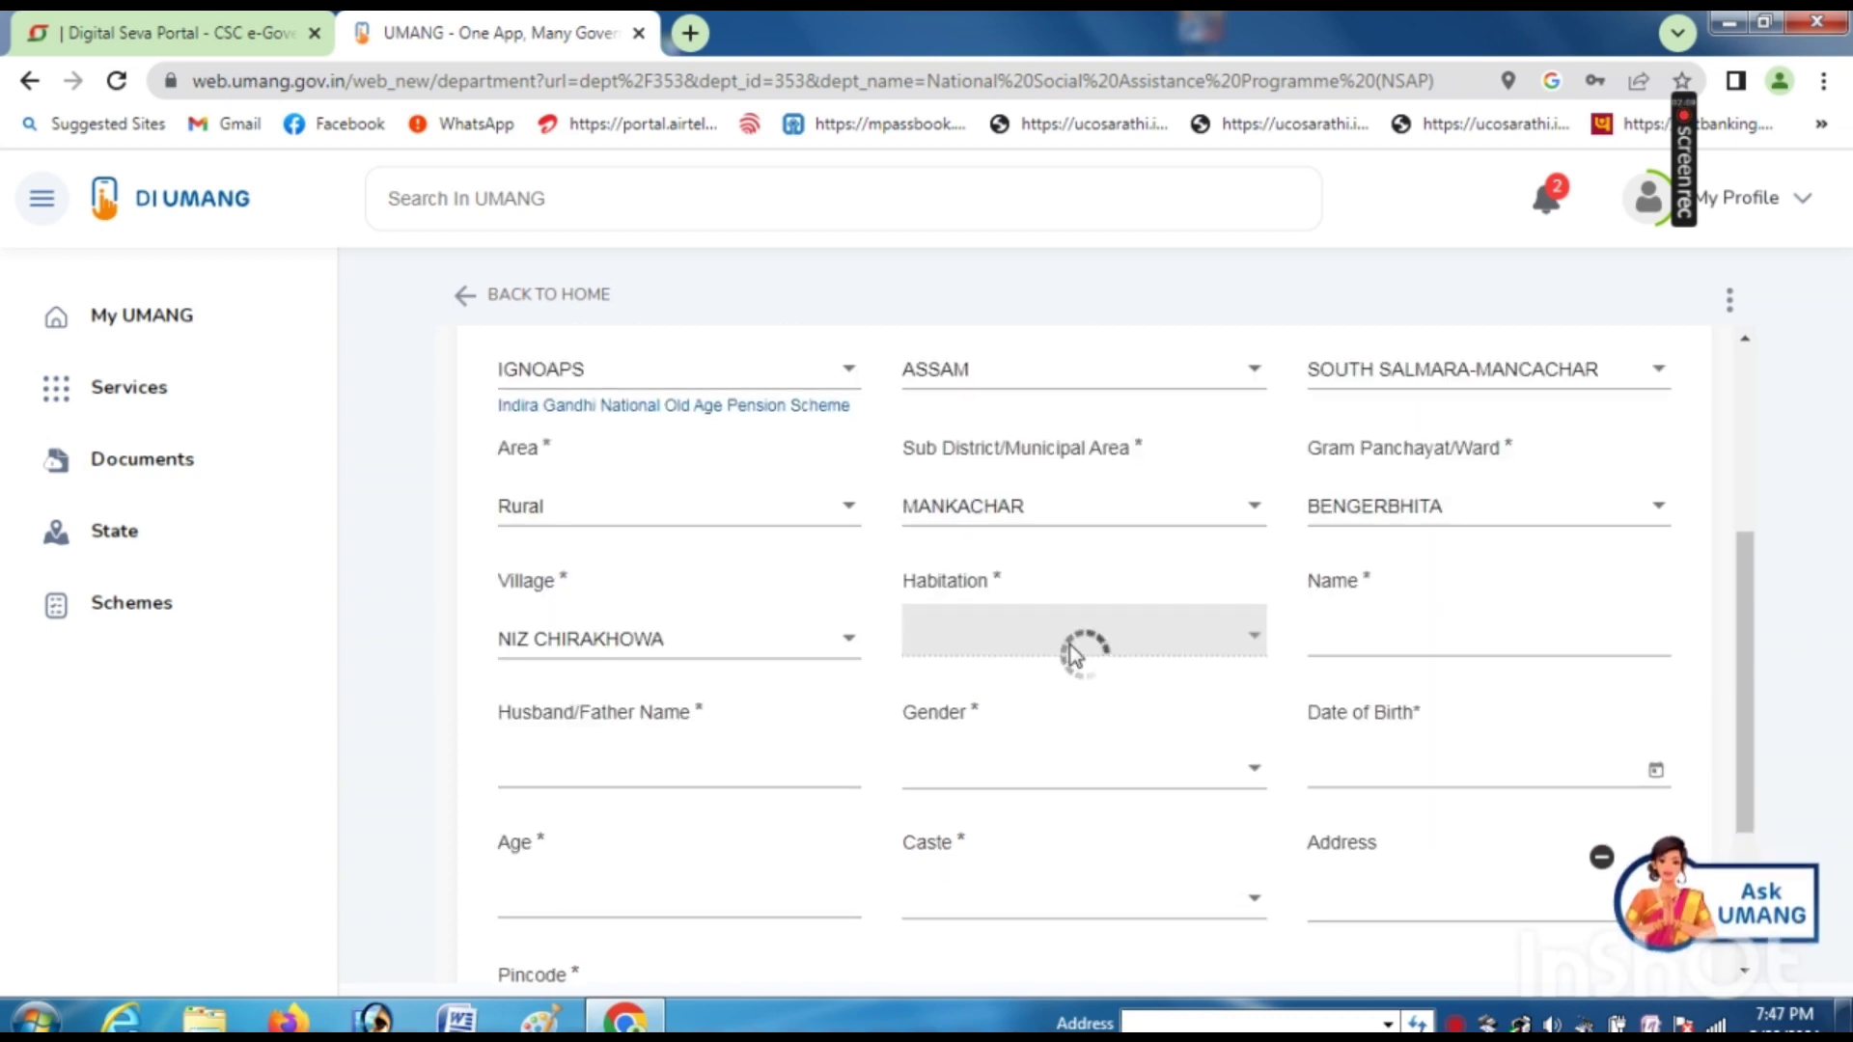
click(963, 645)
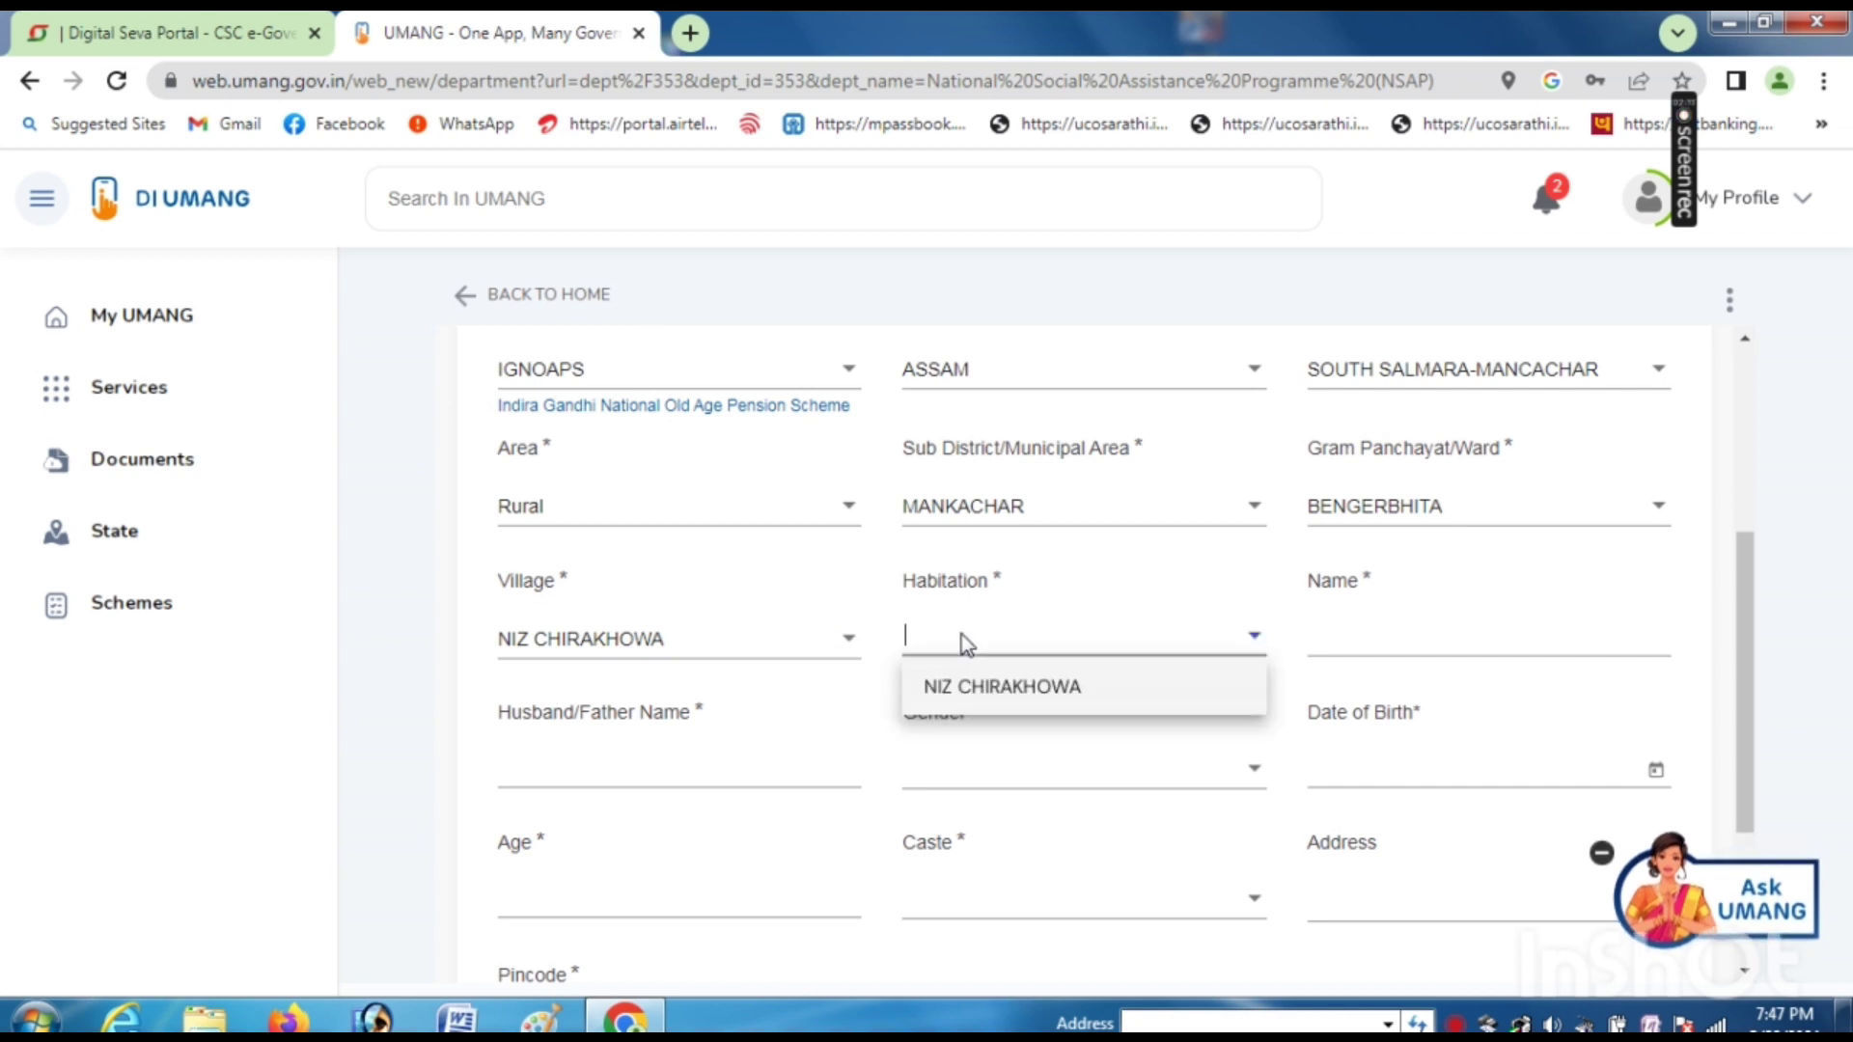
click(959, 704)
click(1381, 633)
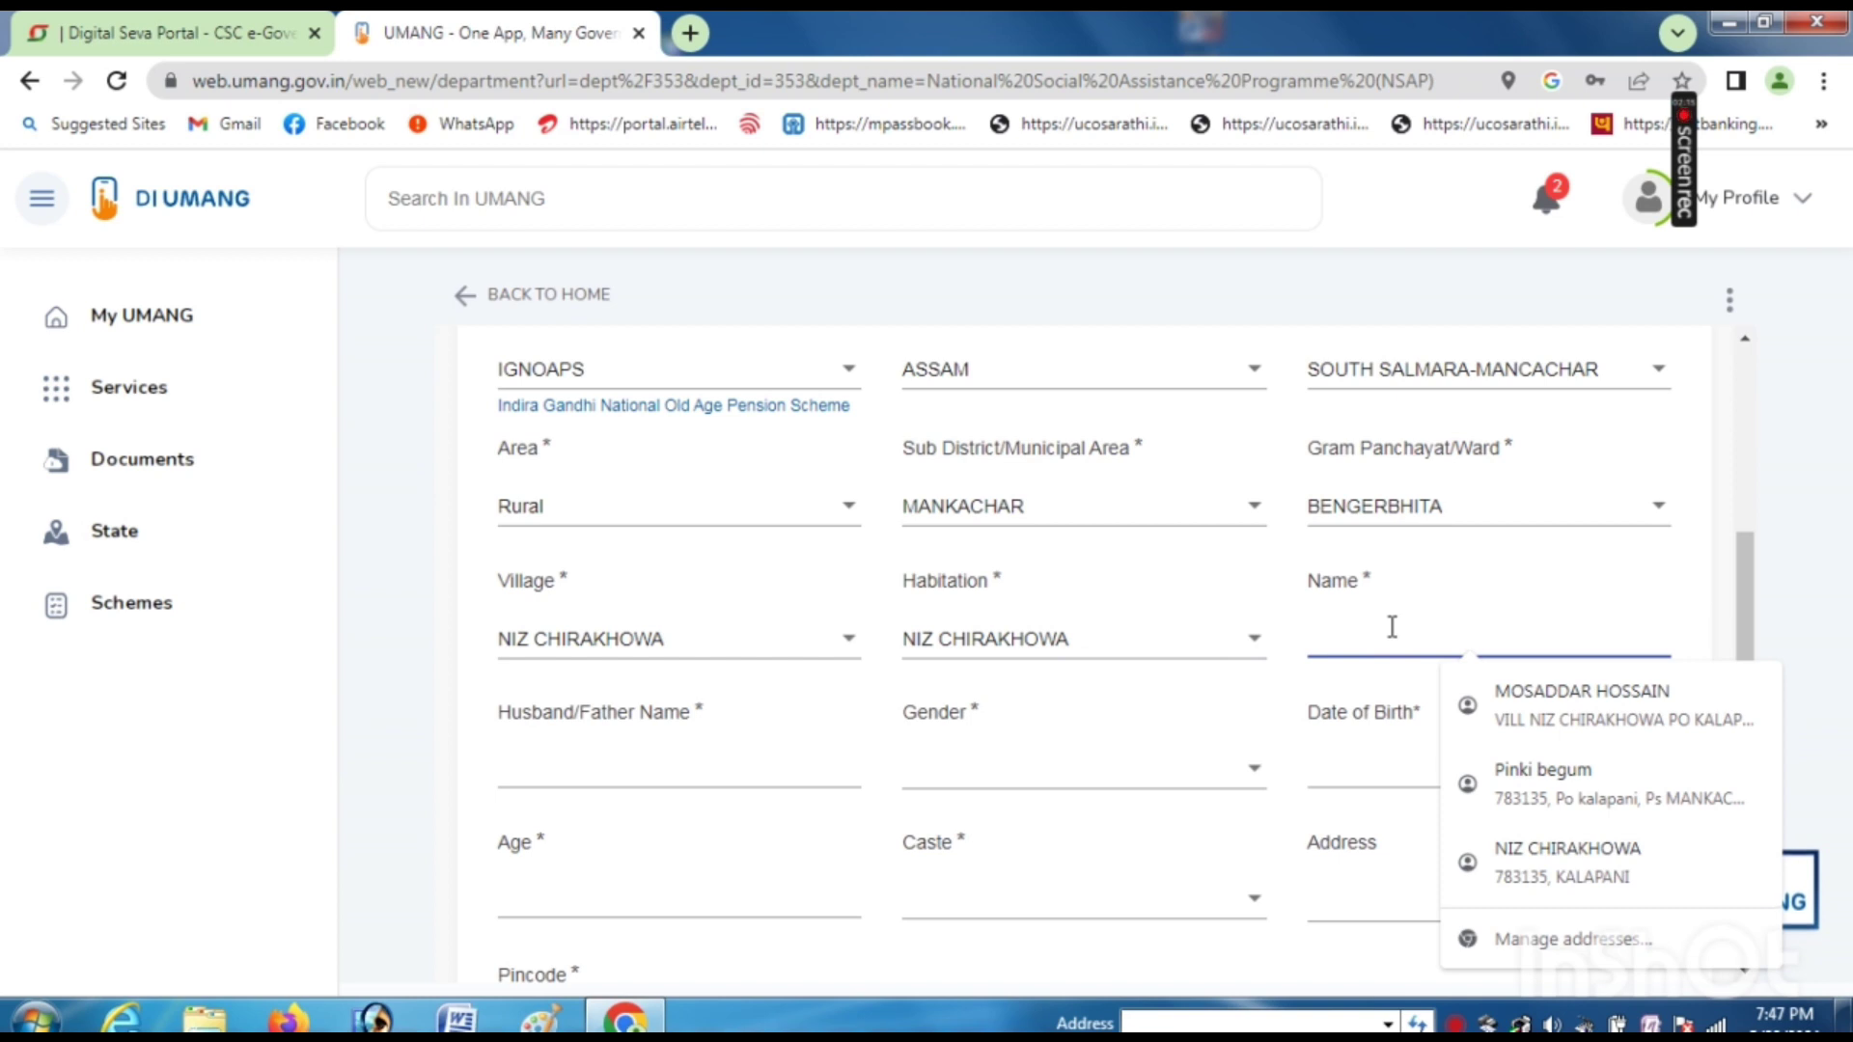
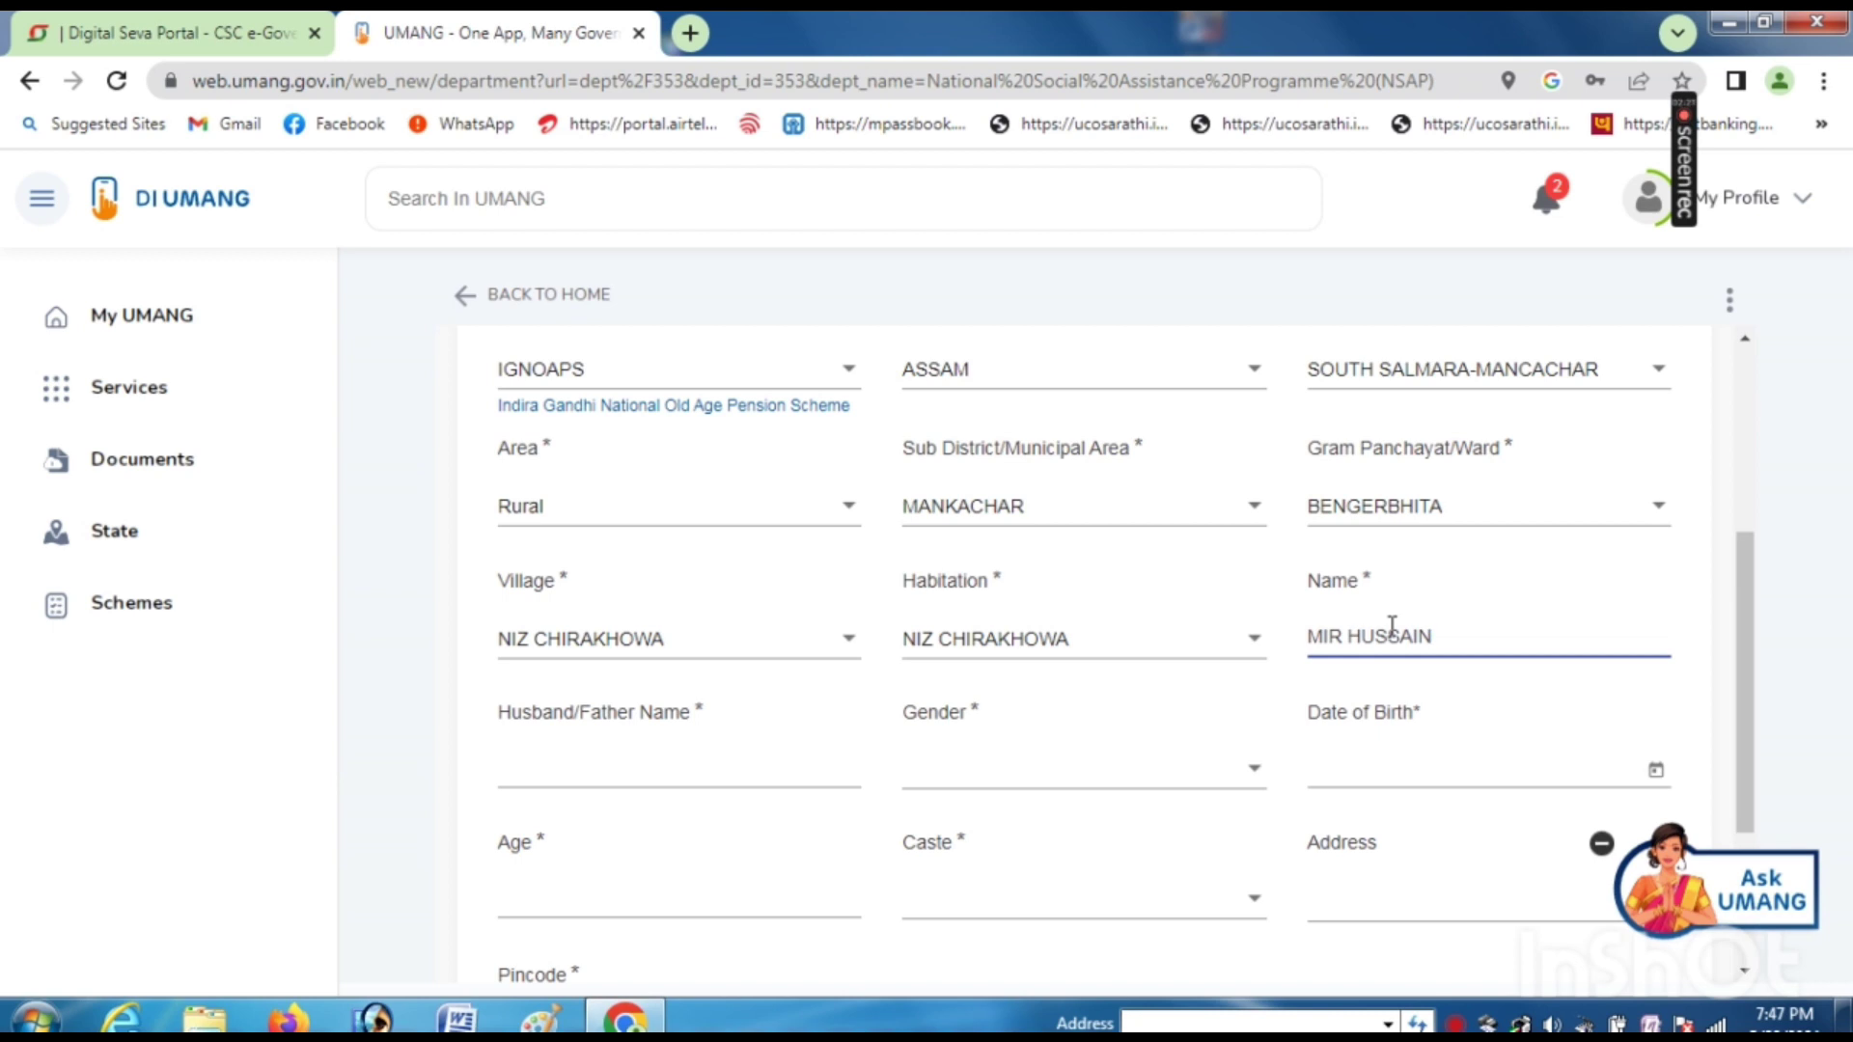
- Enter the applicant's name and father's name, set gender Male, and pick the birth date
click(661, 762)
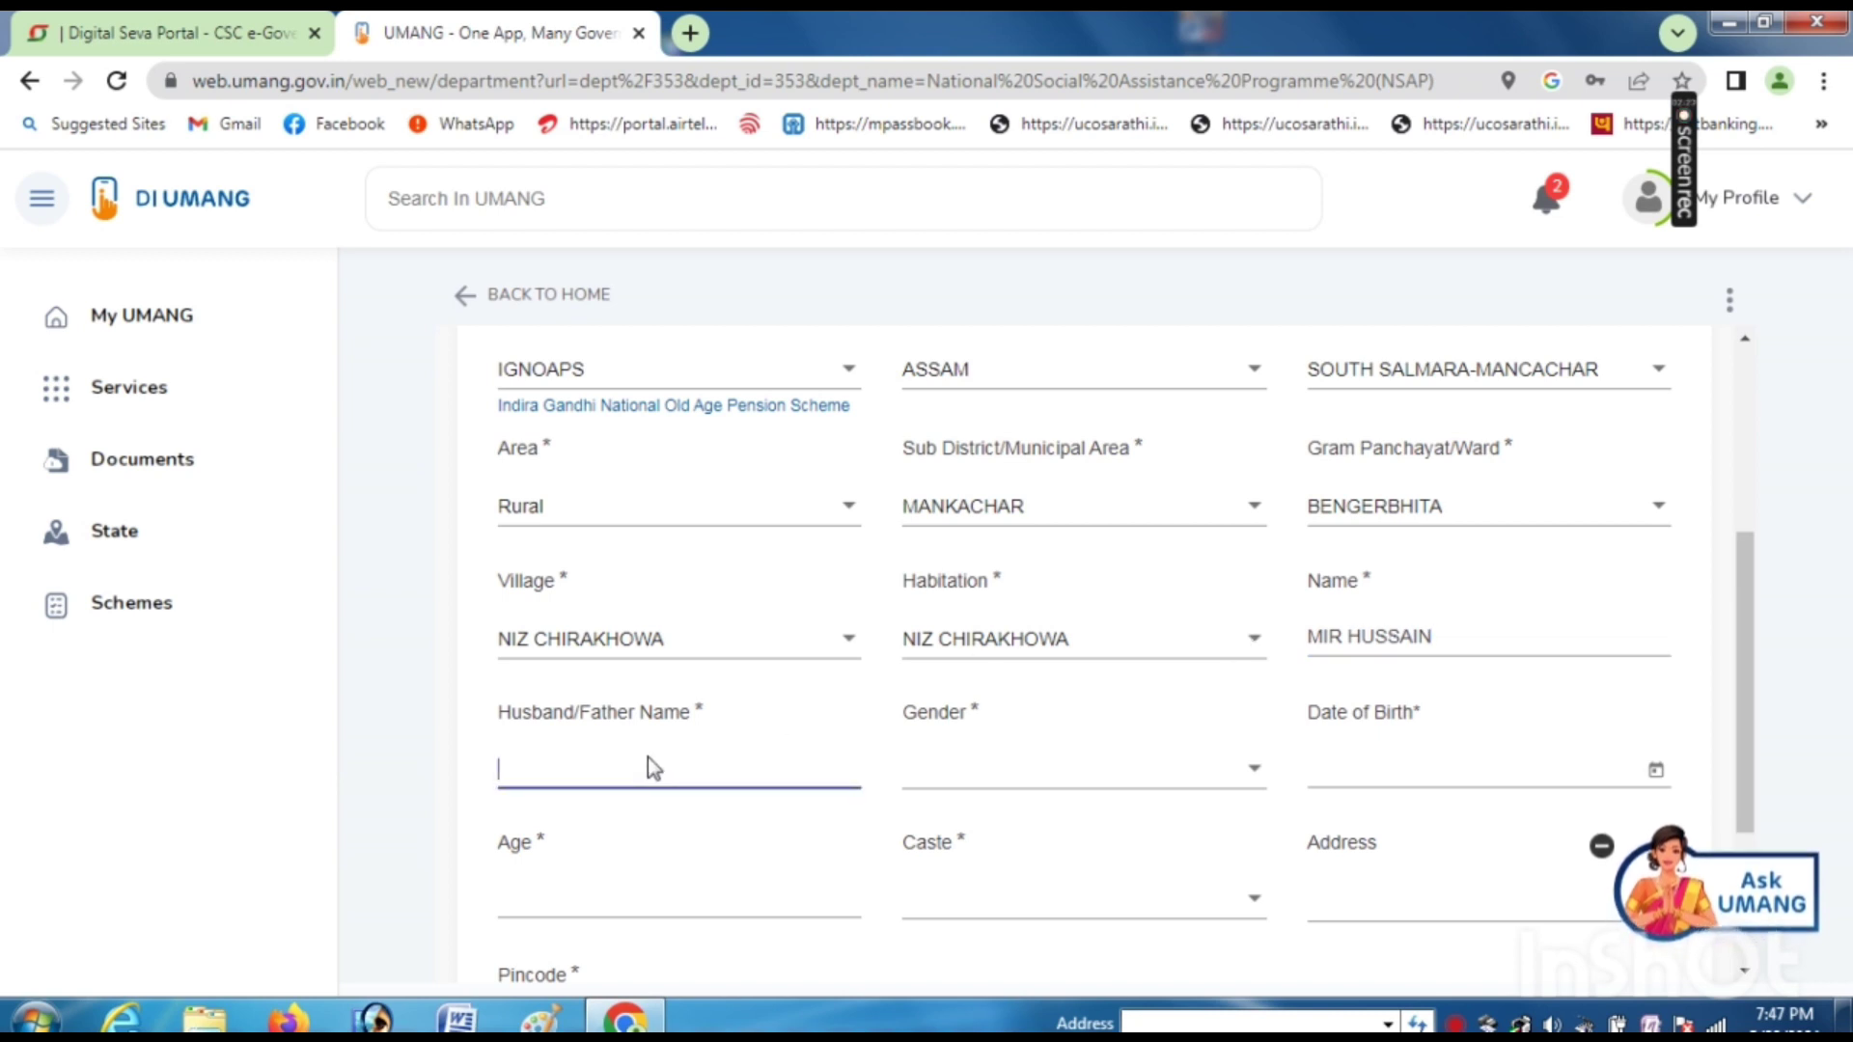
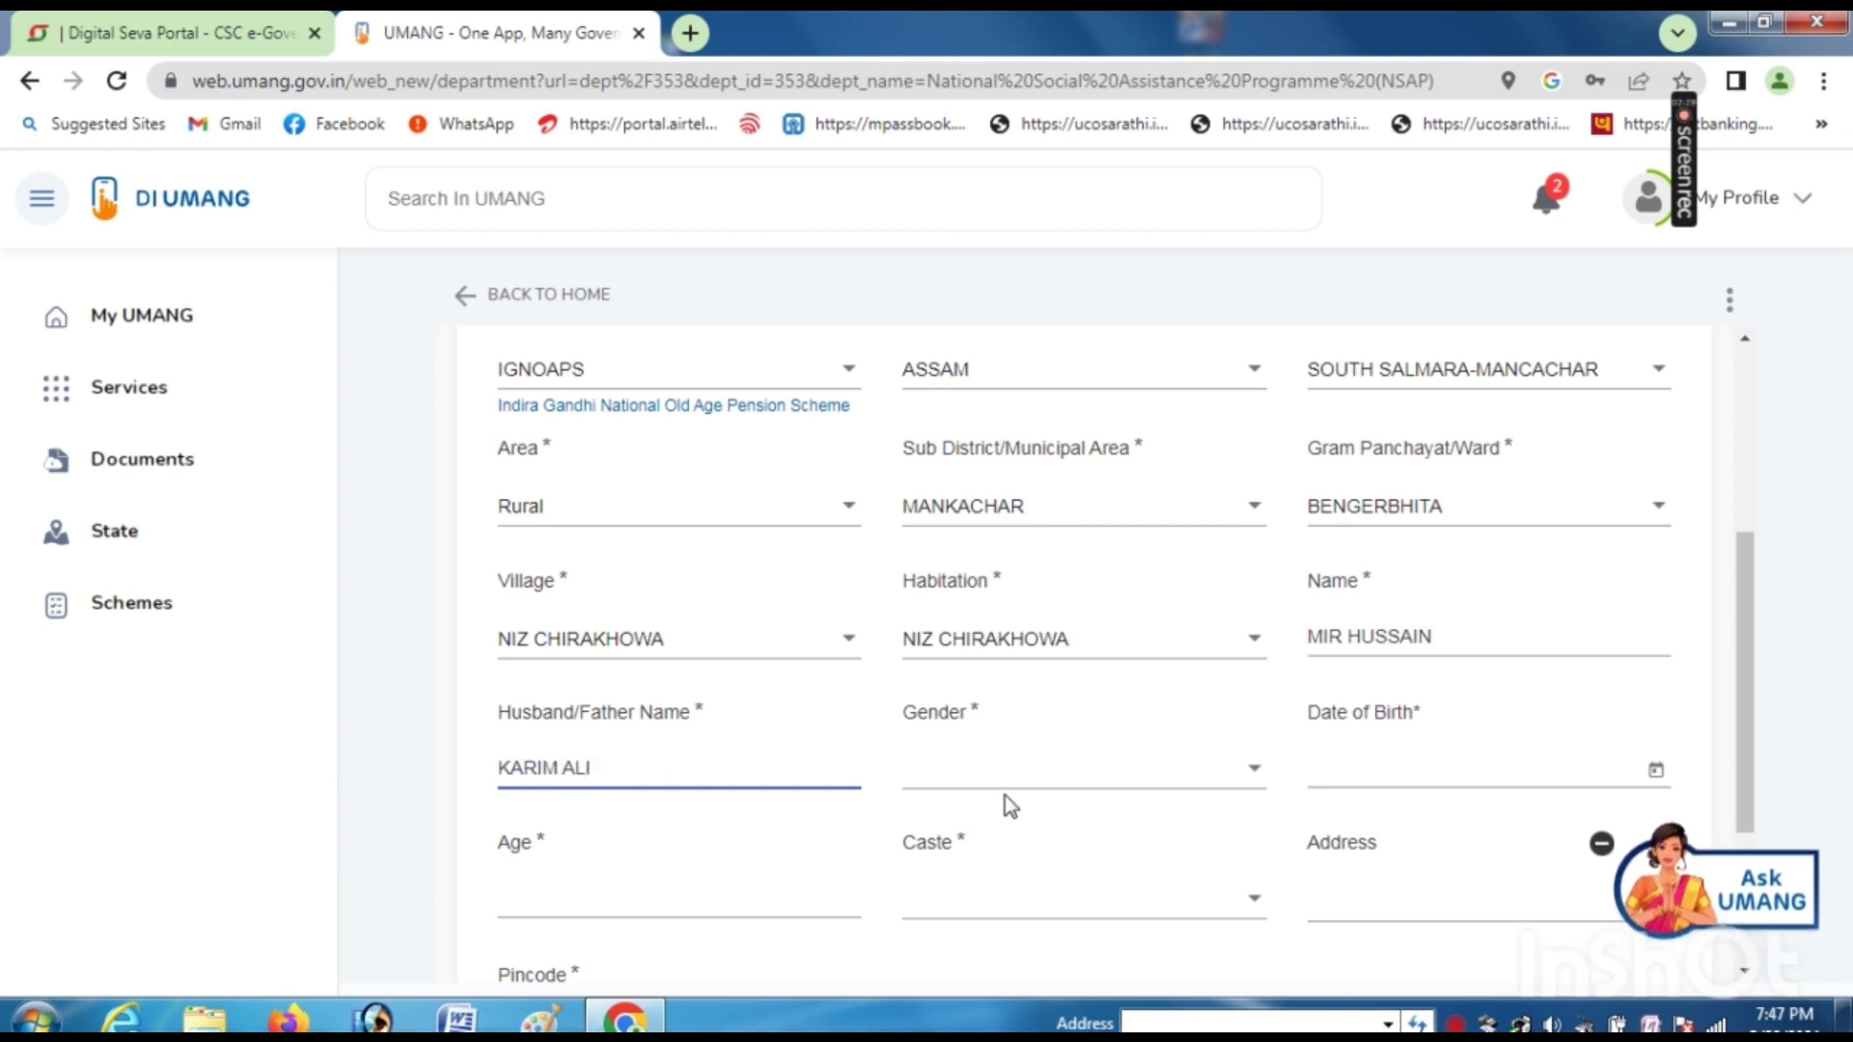
click(1018, 793)
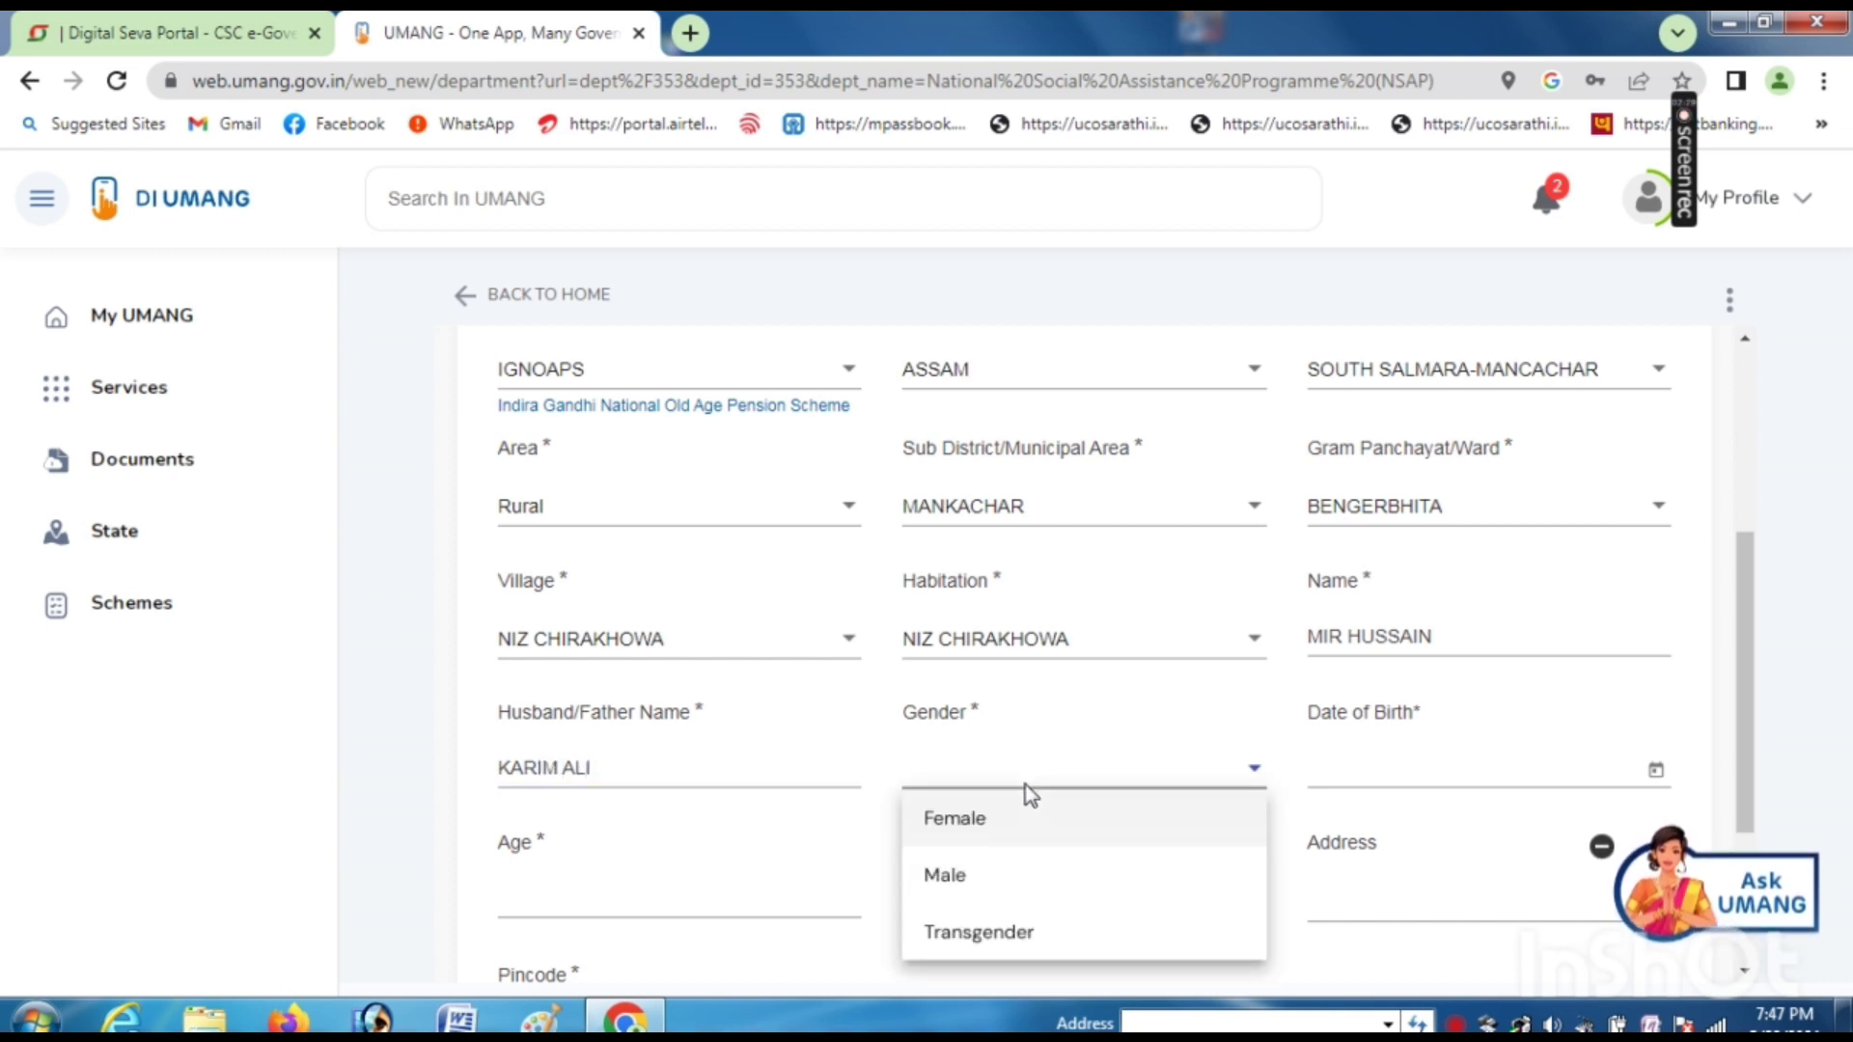
click(952, 883)
scroll(1306, 785, down, 1)
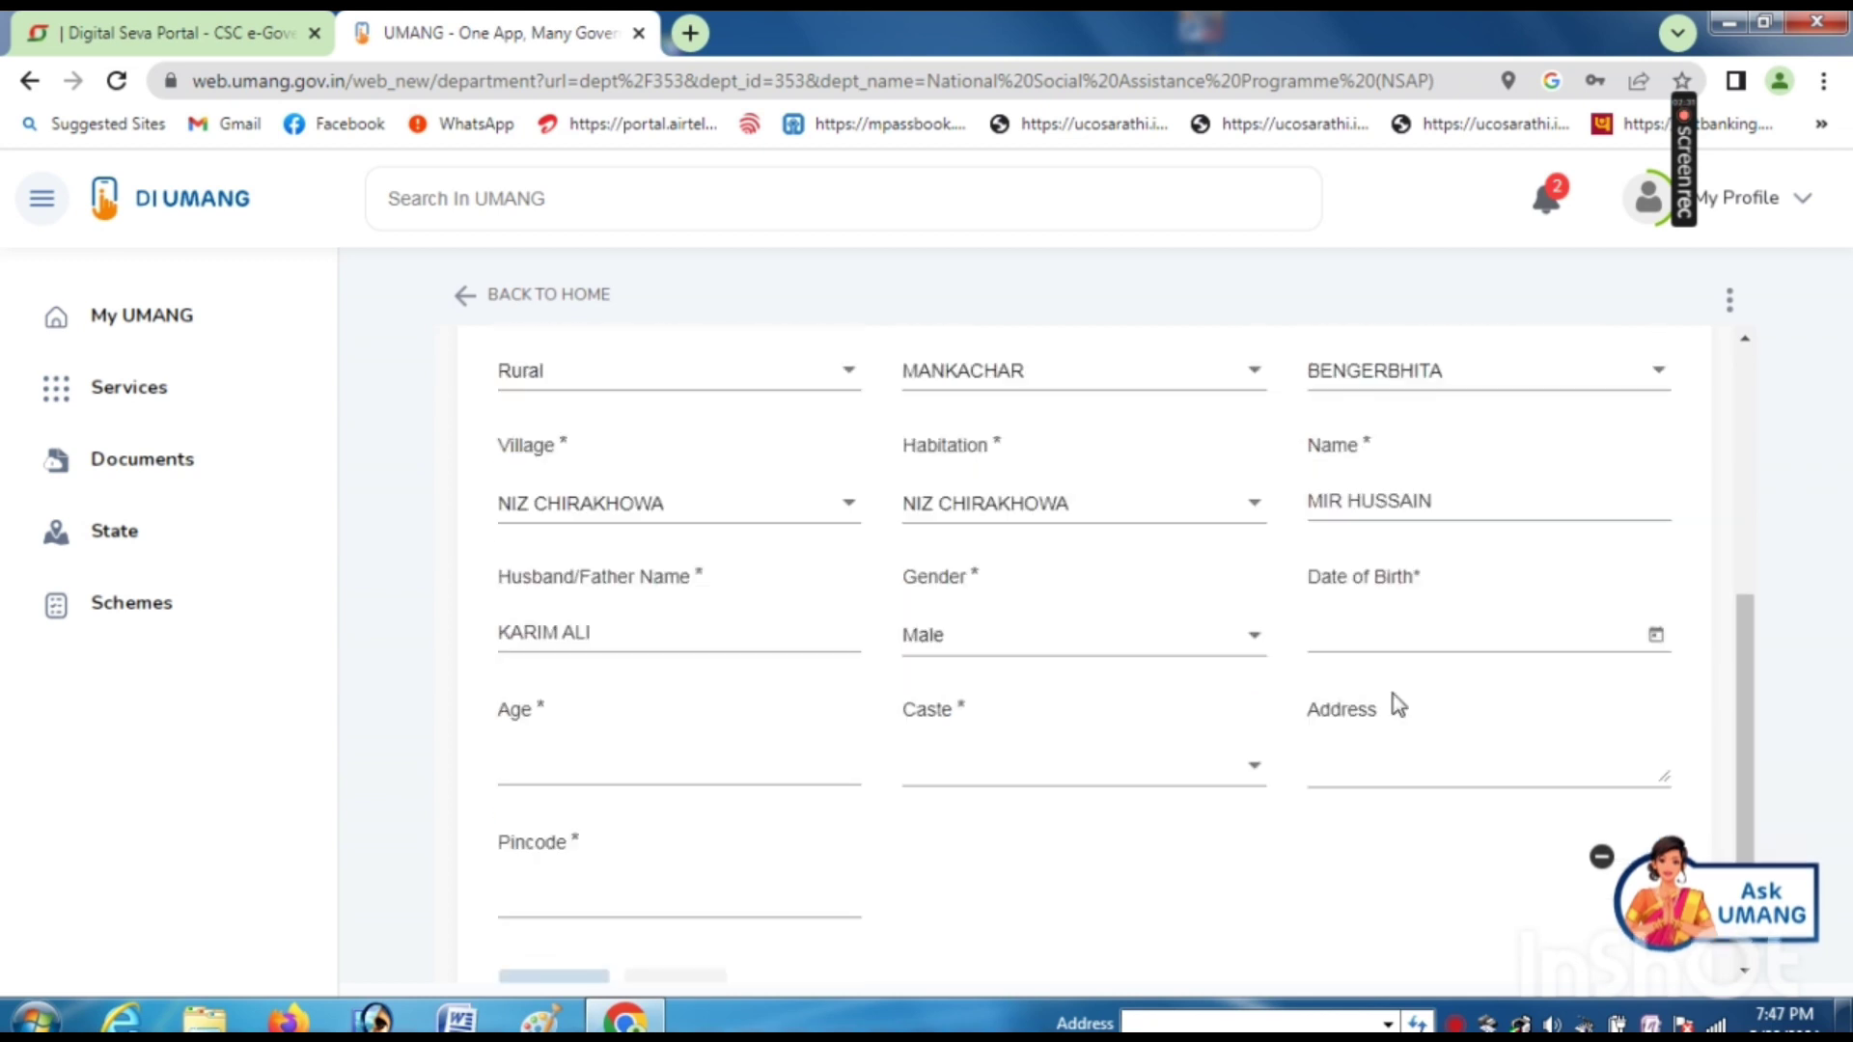
click(1404, 634)
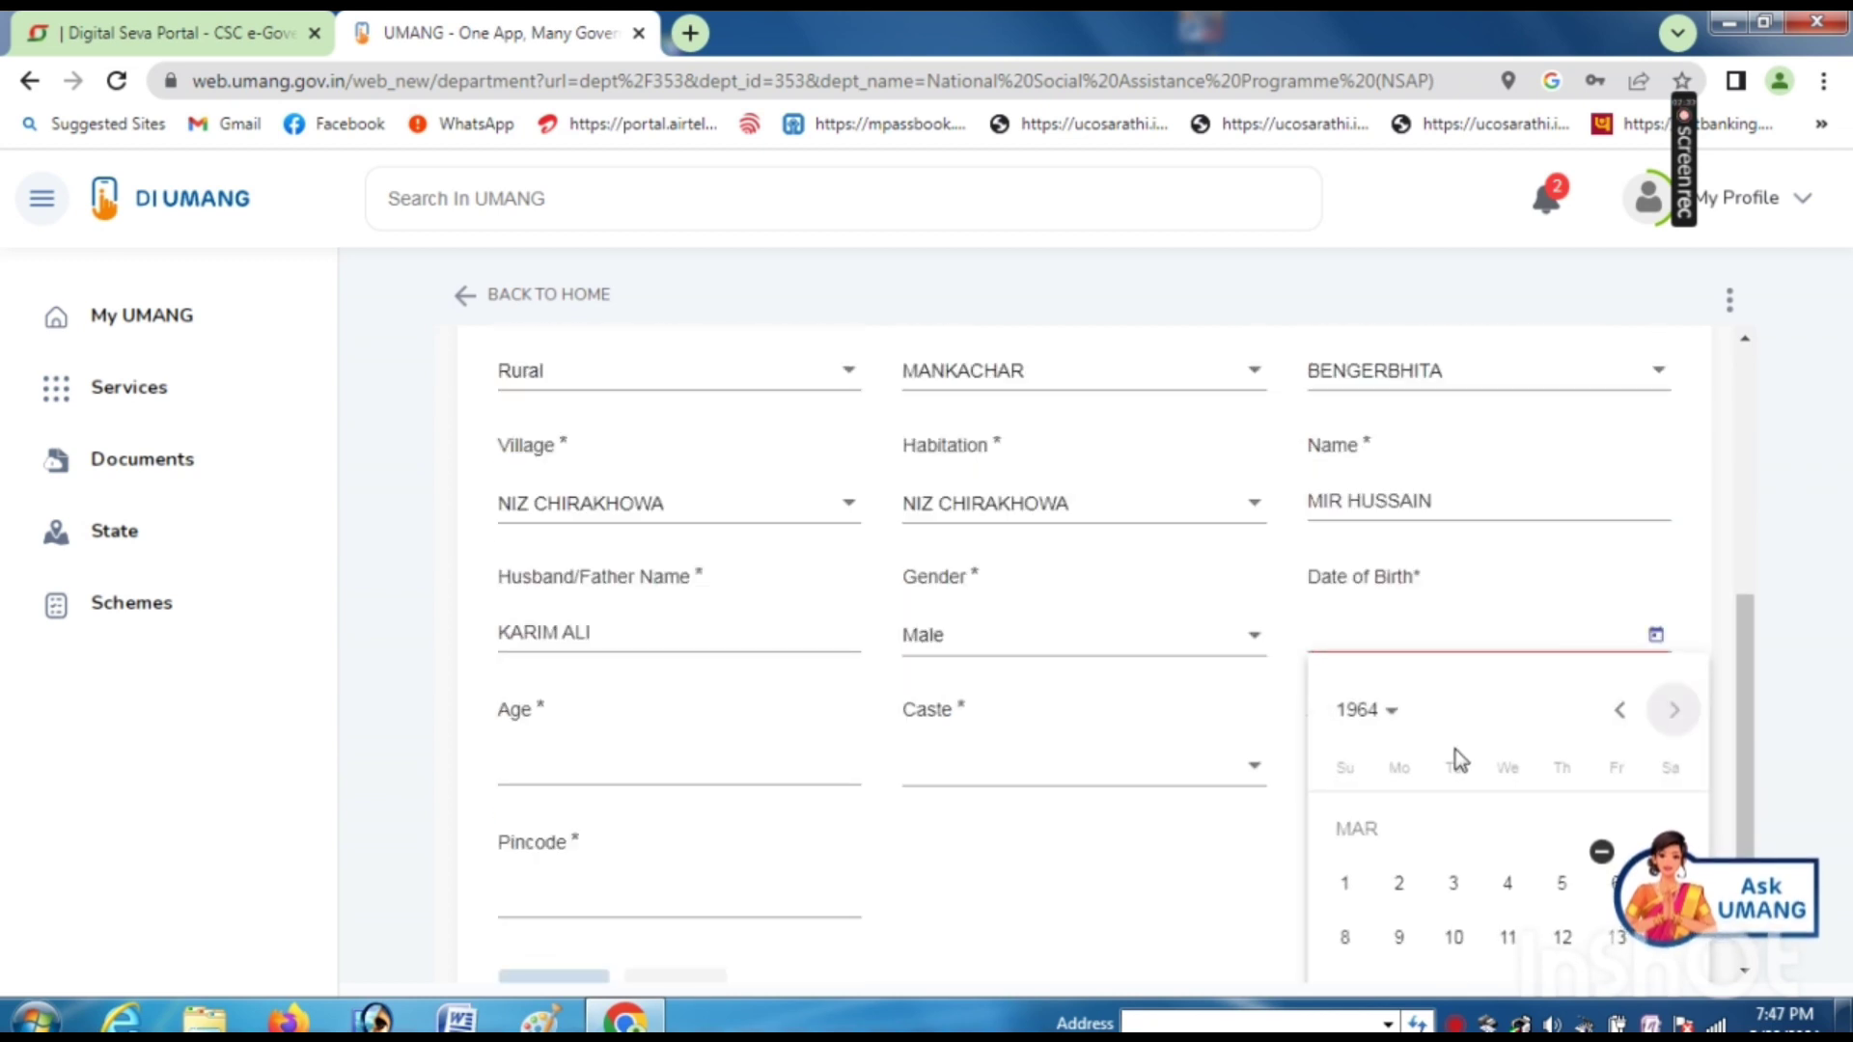
scroll(1456, 753, down, 1)
click(1453, 807)
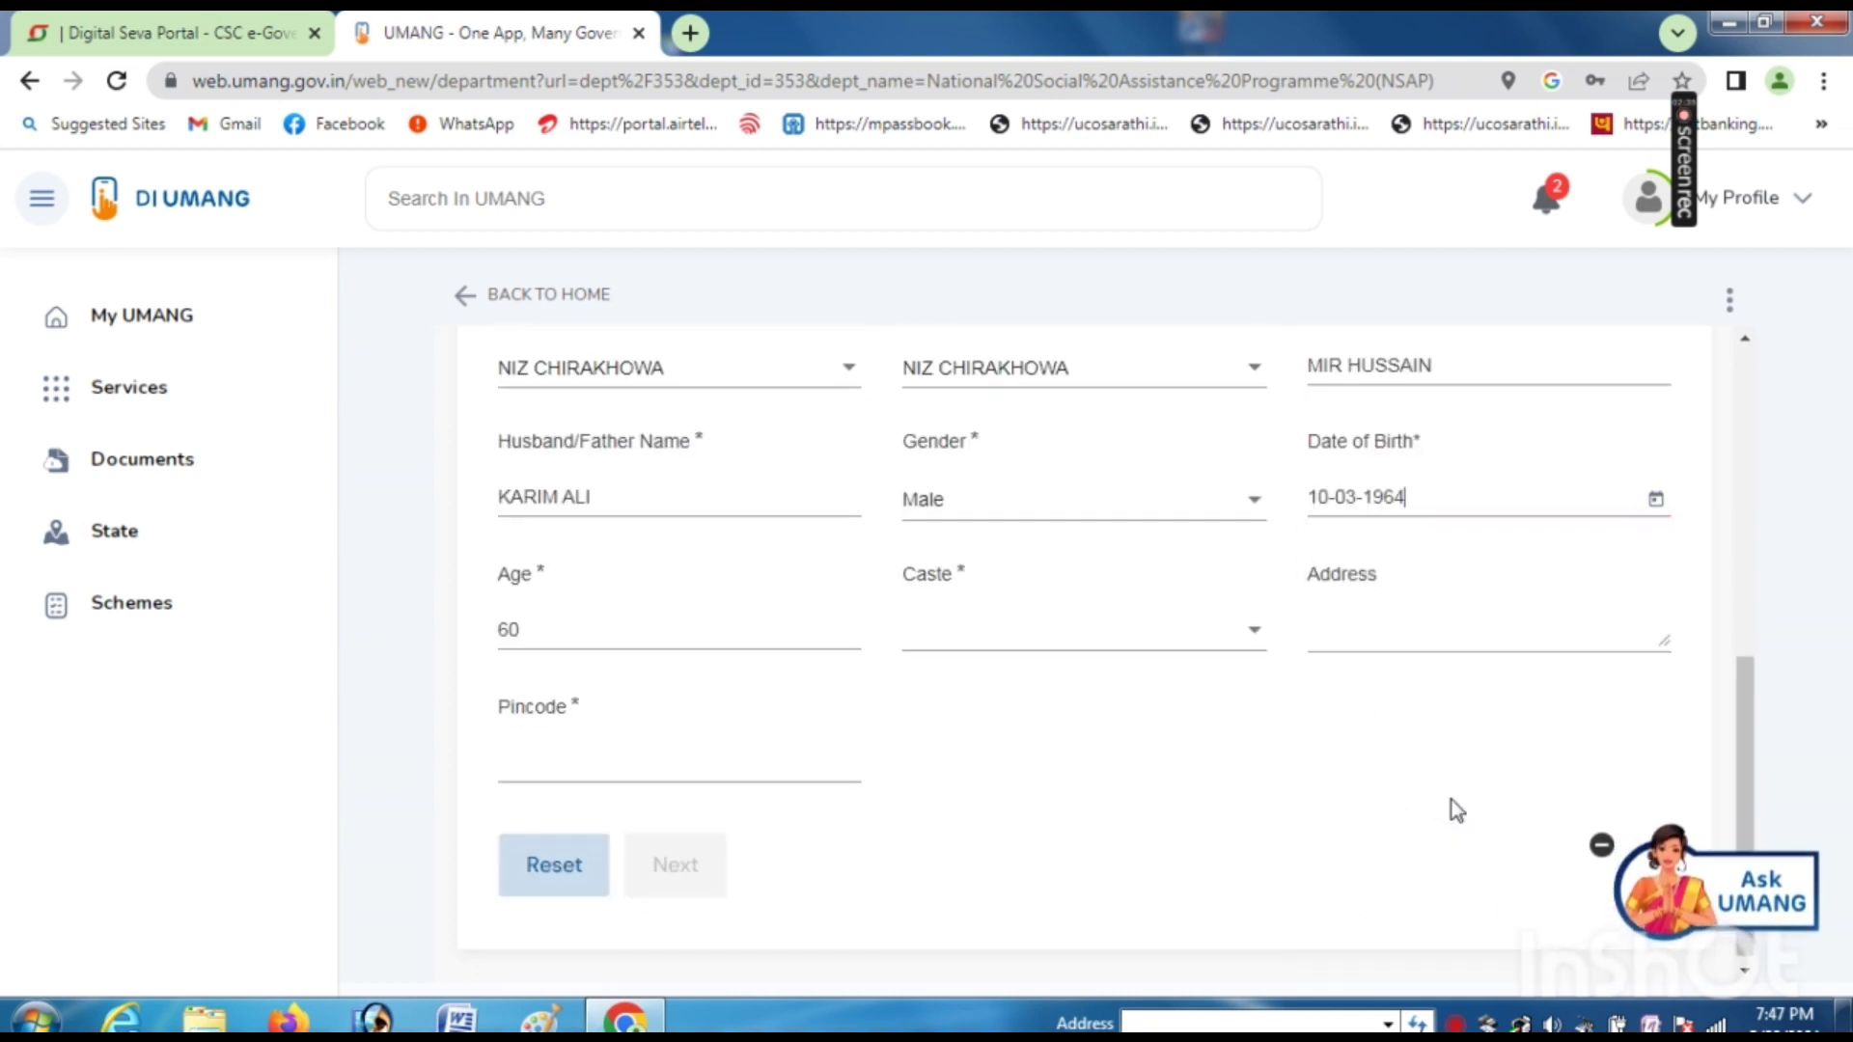
- Set caste GENERAL, enter the applicant's address and pincode, and continue to Account Details
click(970, 642)
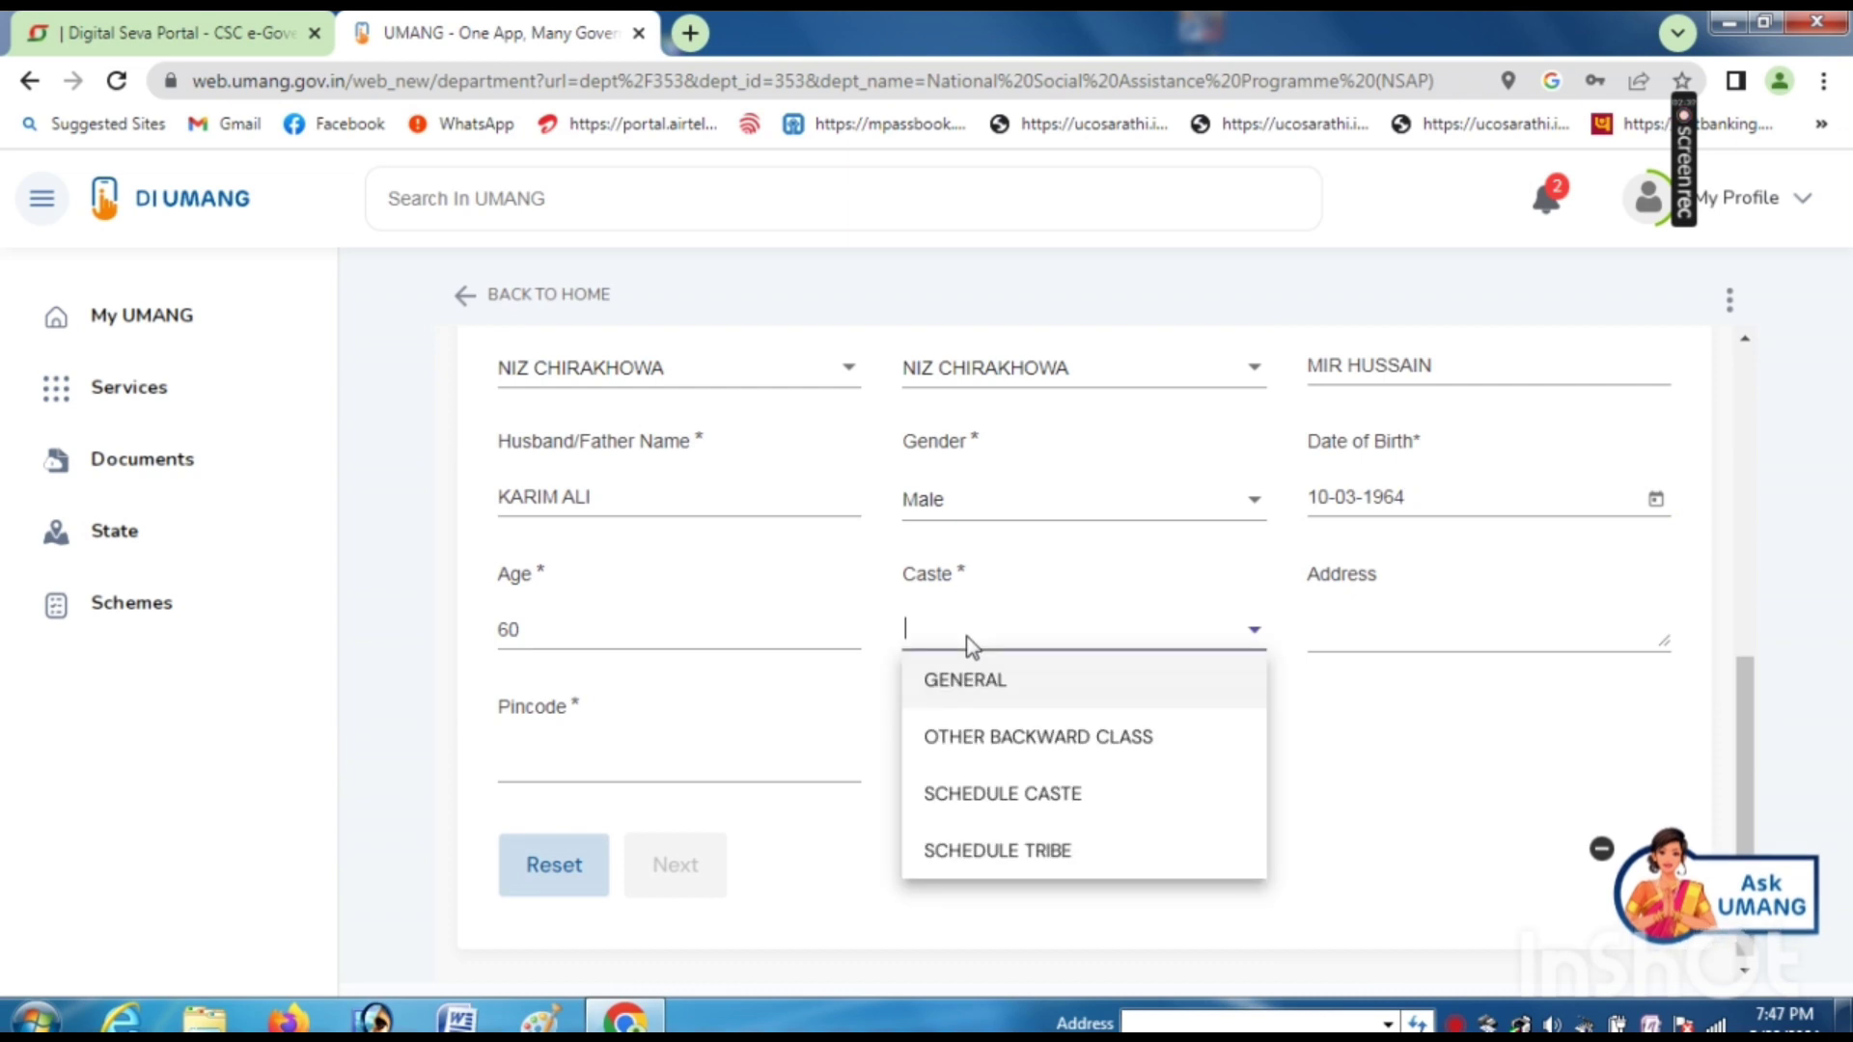
click(948, 691)
click(1332, 637)
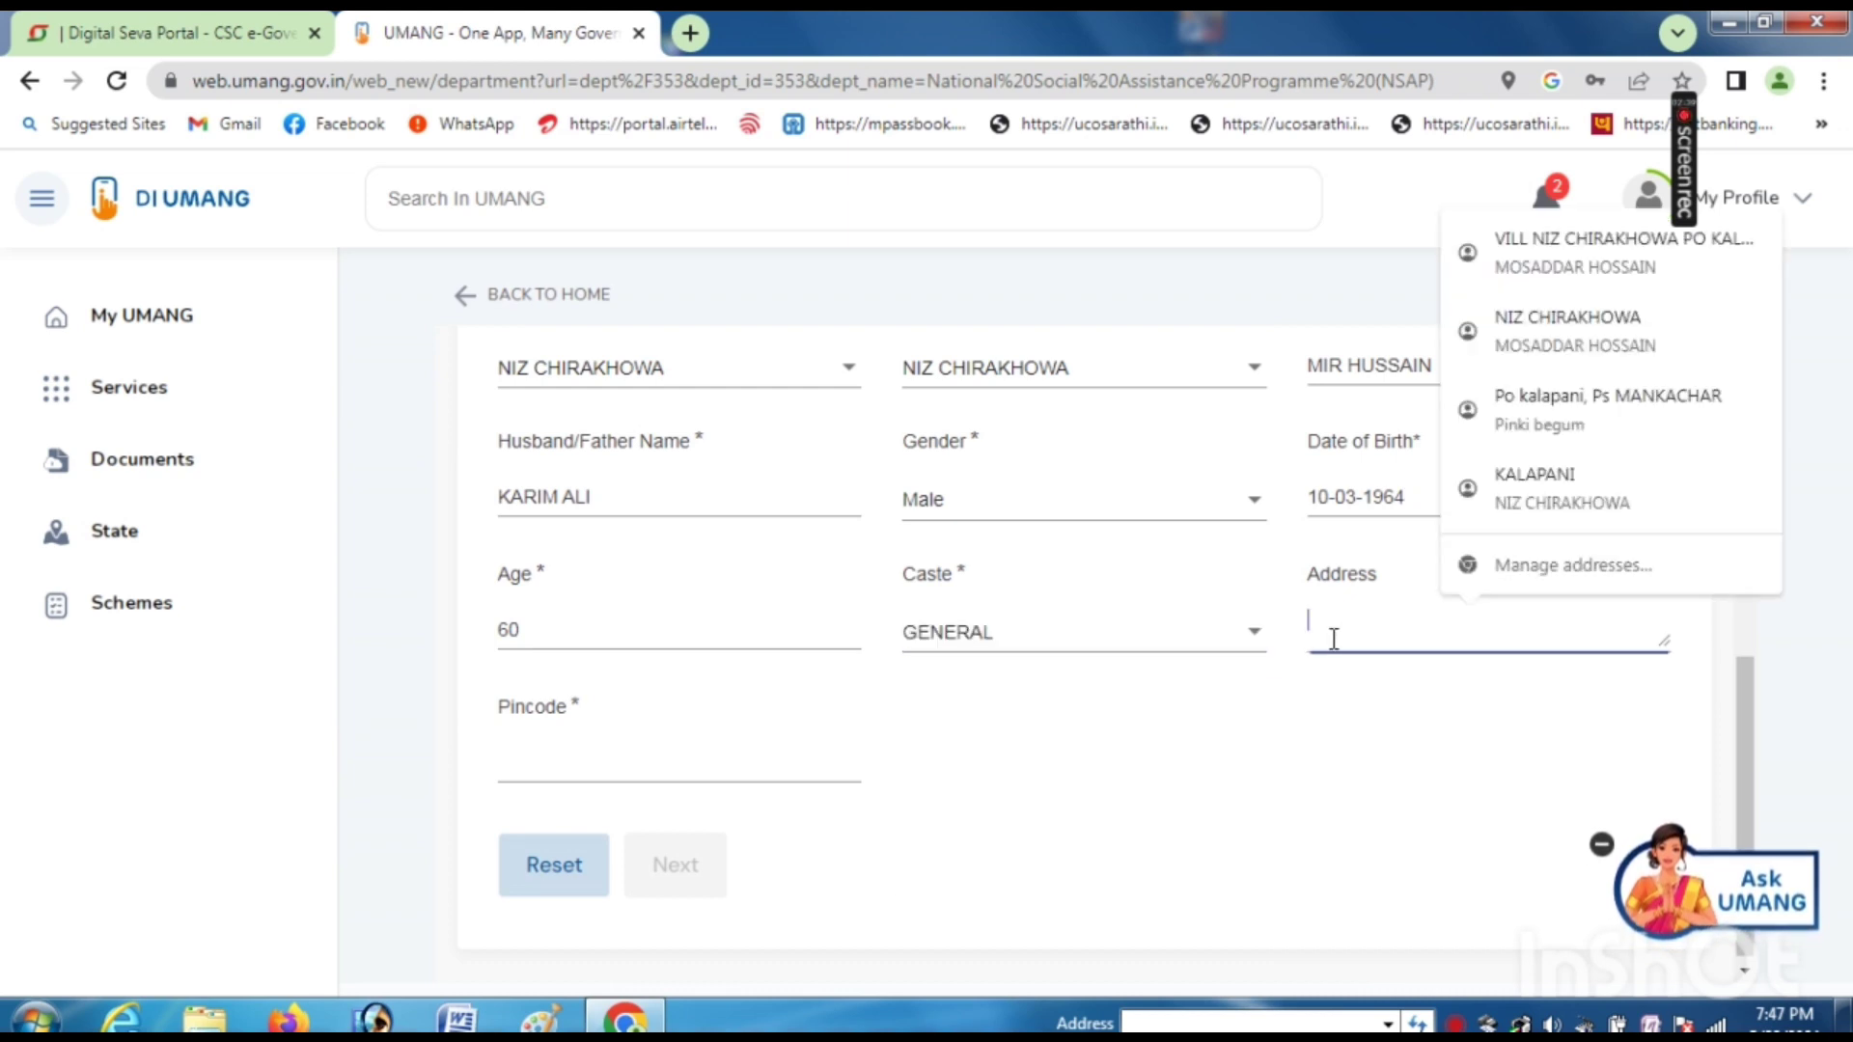
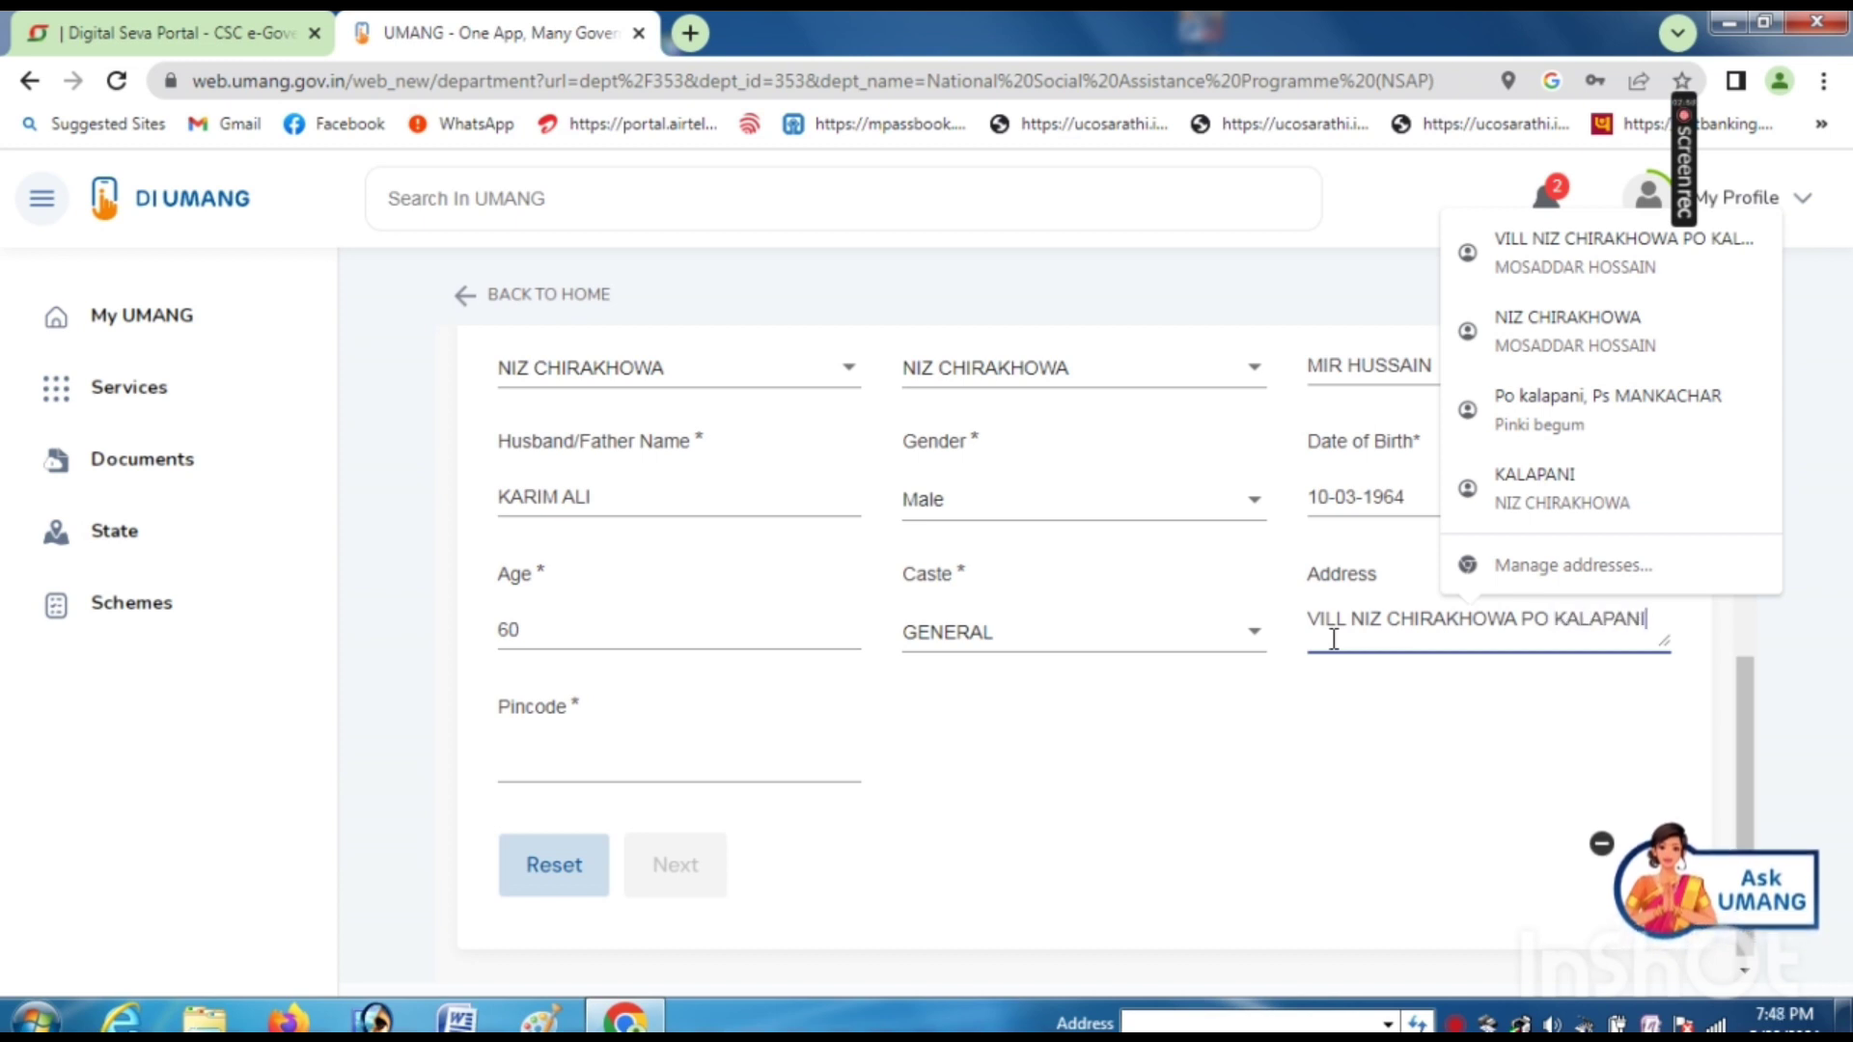
click(604, 749)
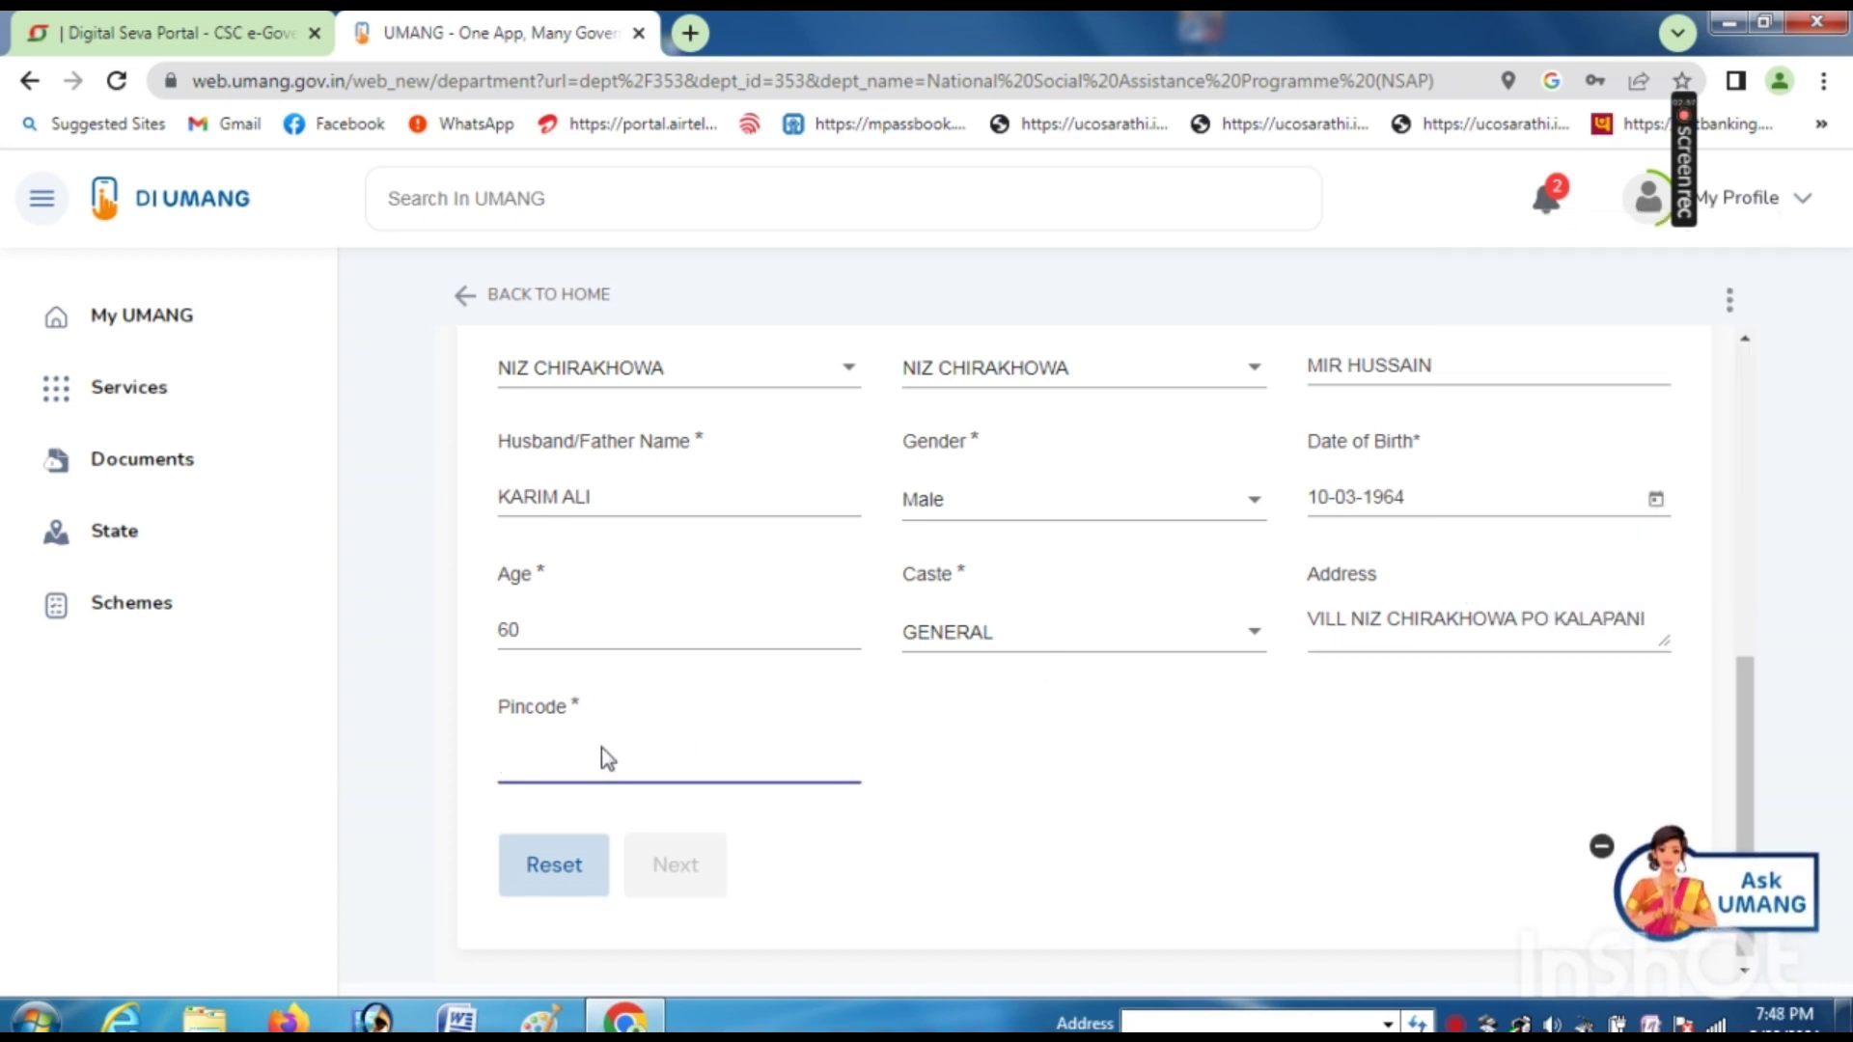
text(783135)
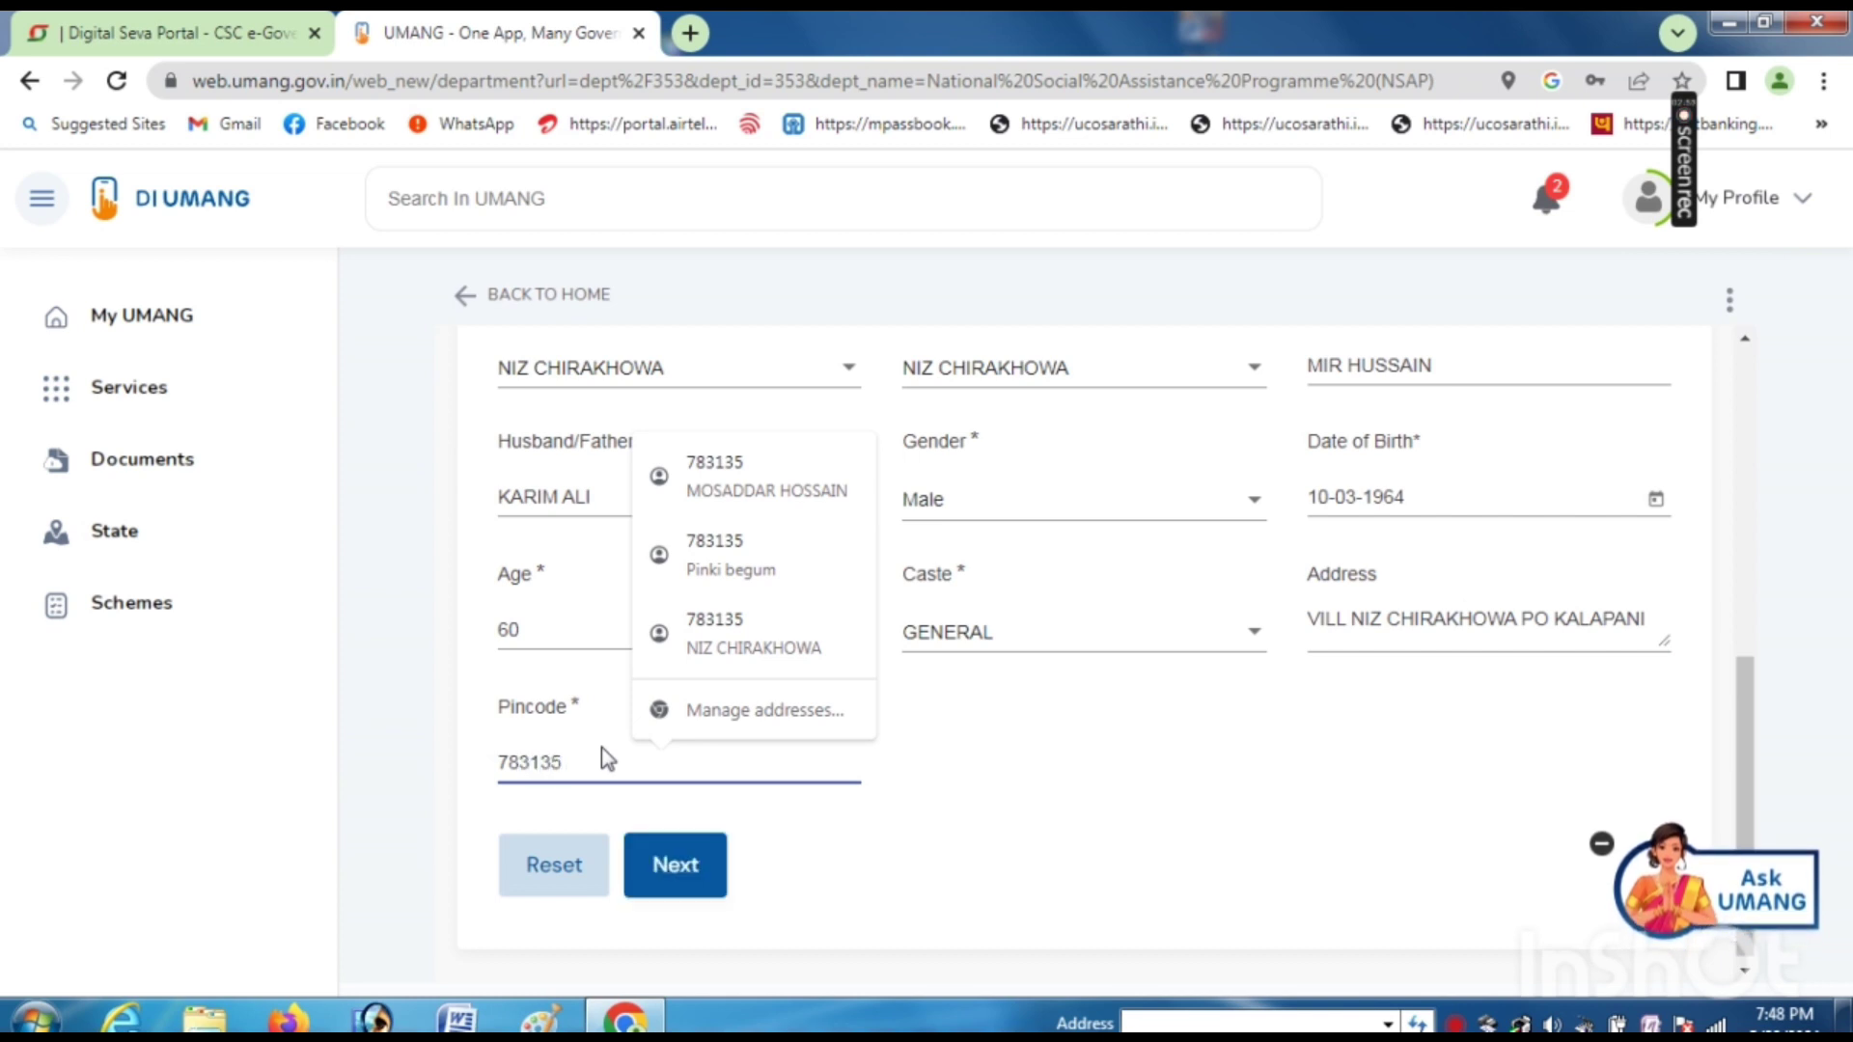
click(881, 844)
click(674, 865)
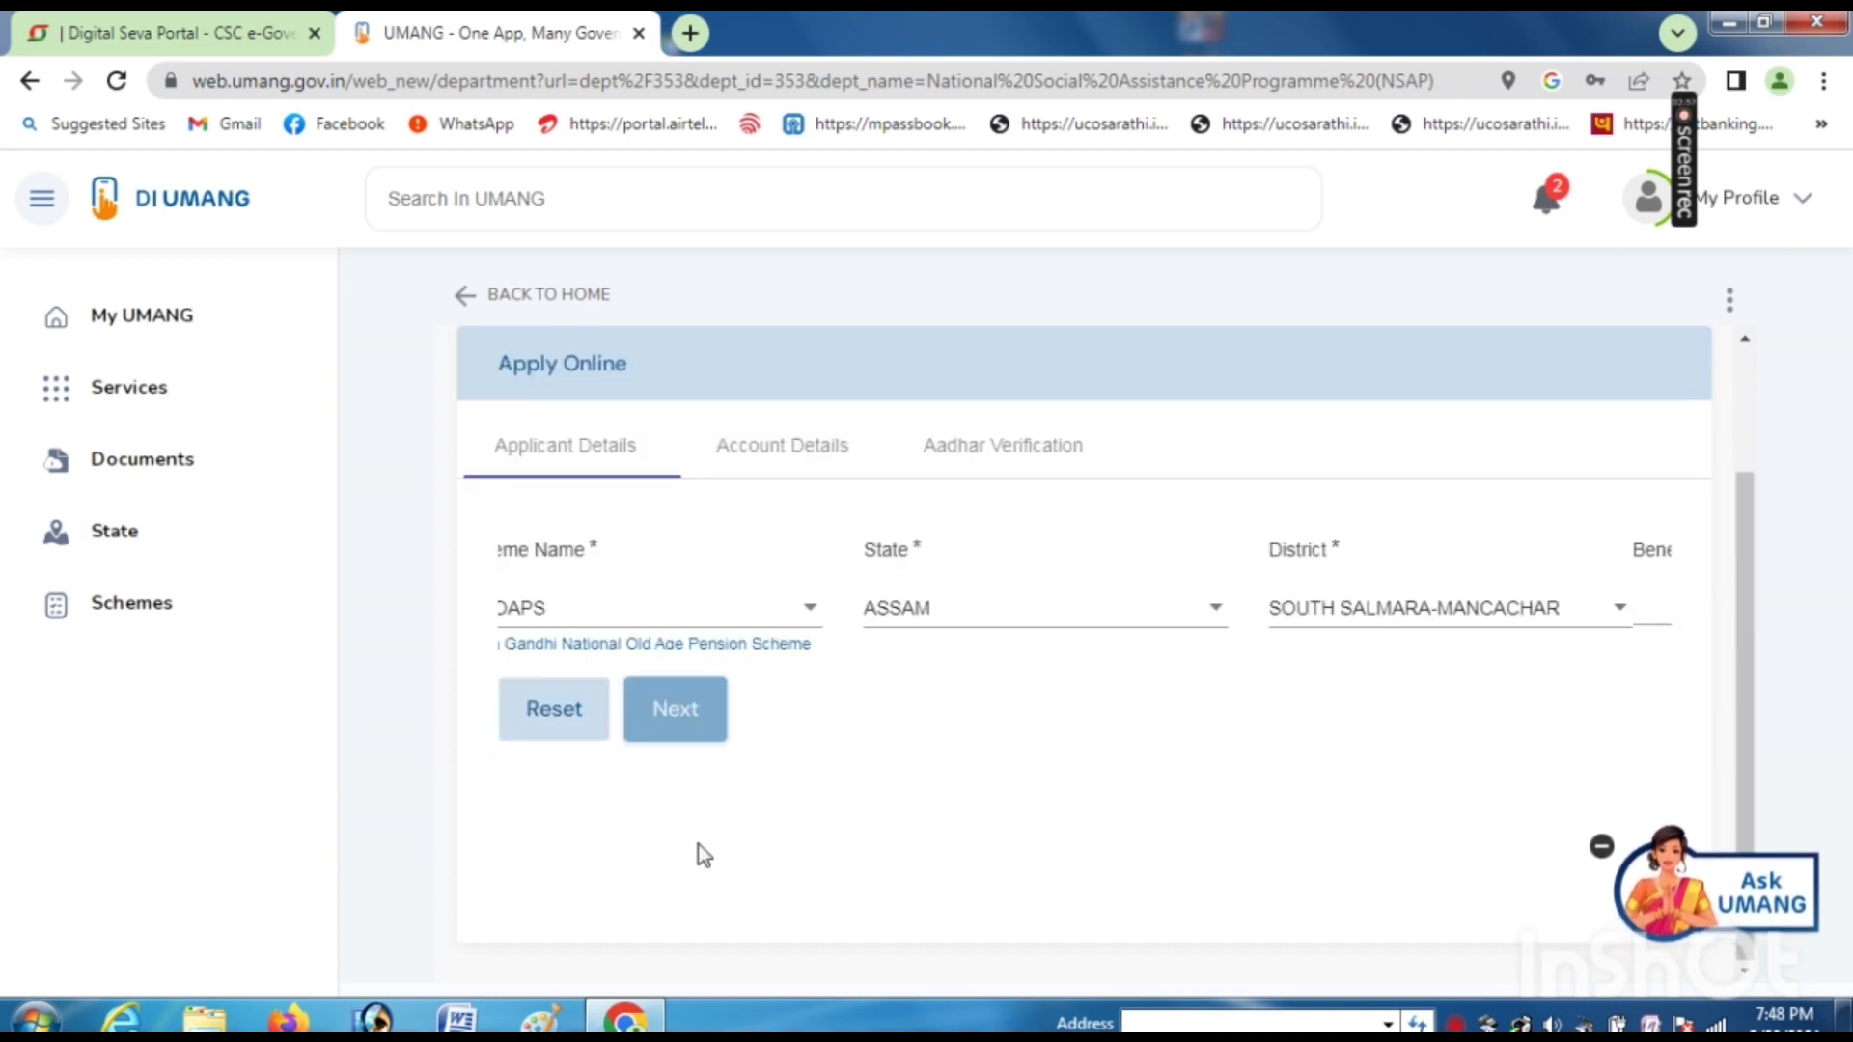
- Enter the beneficiary number and mobile number, and set Payment Mode to BANK ACCOUNT
click(629, 596)
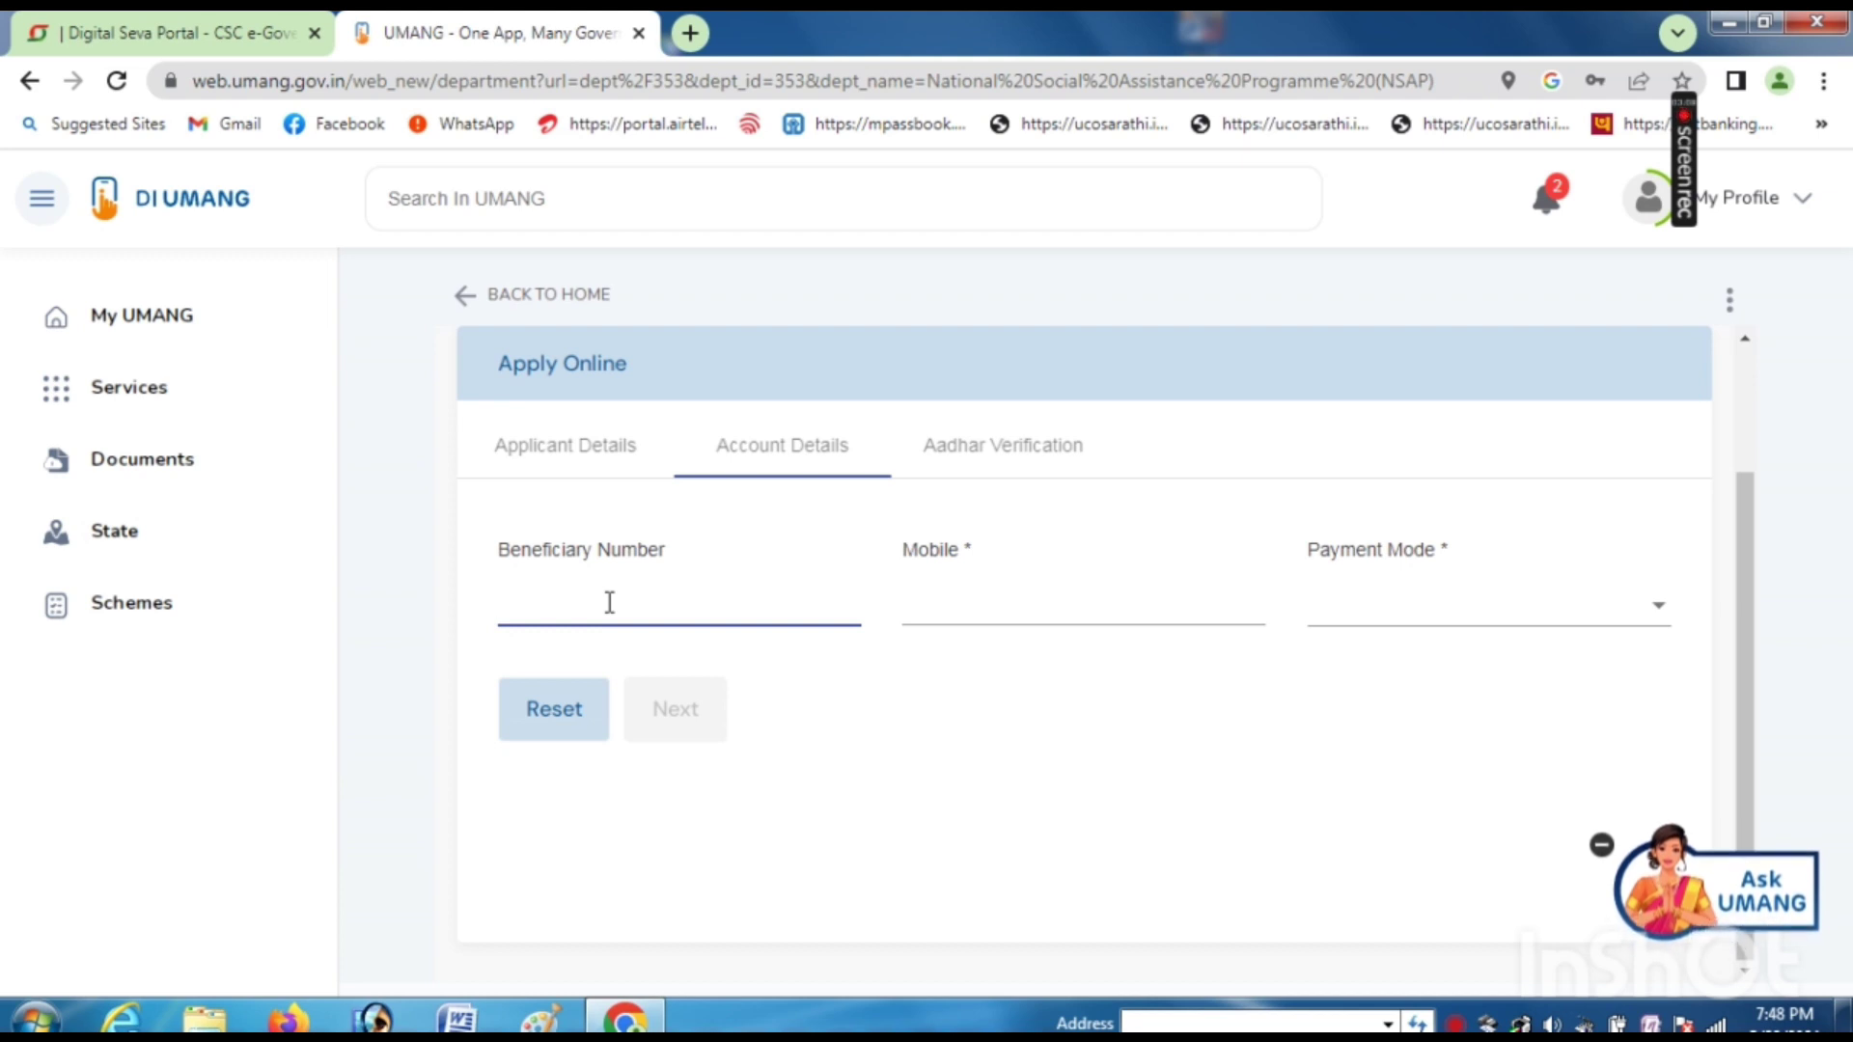
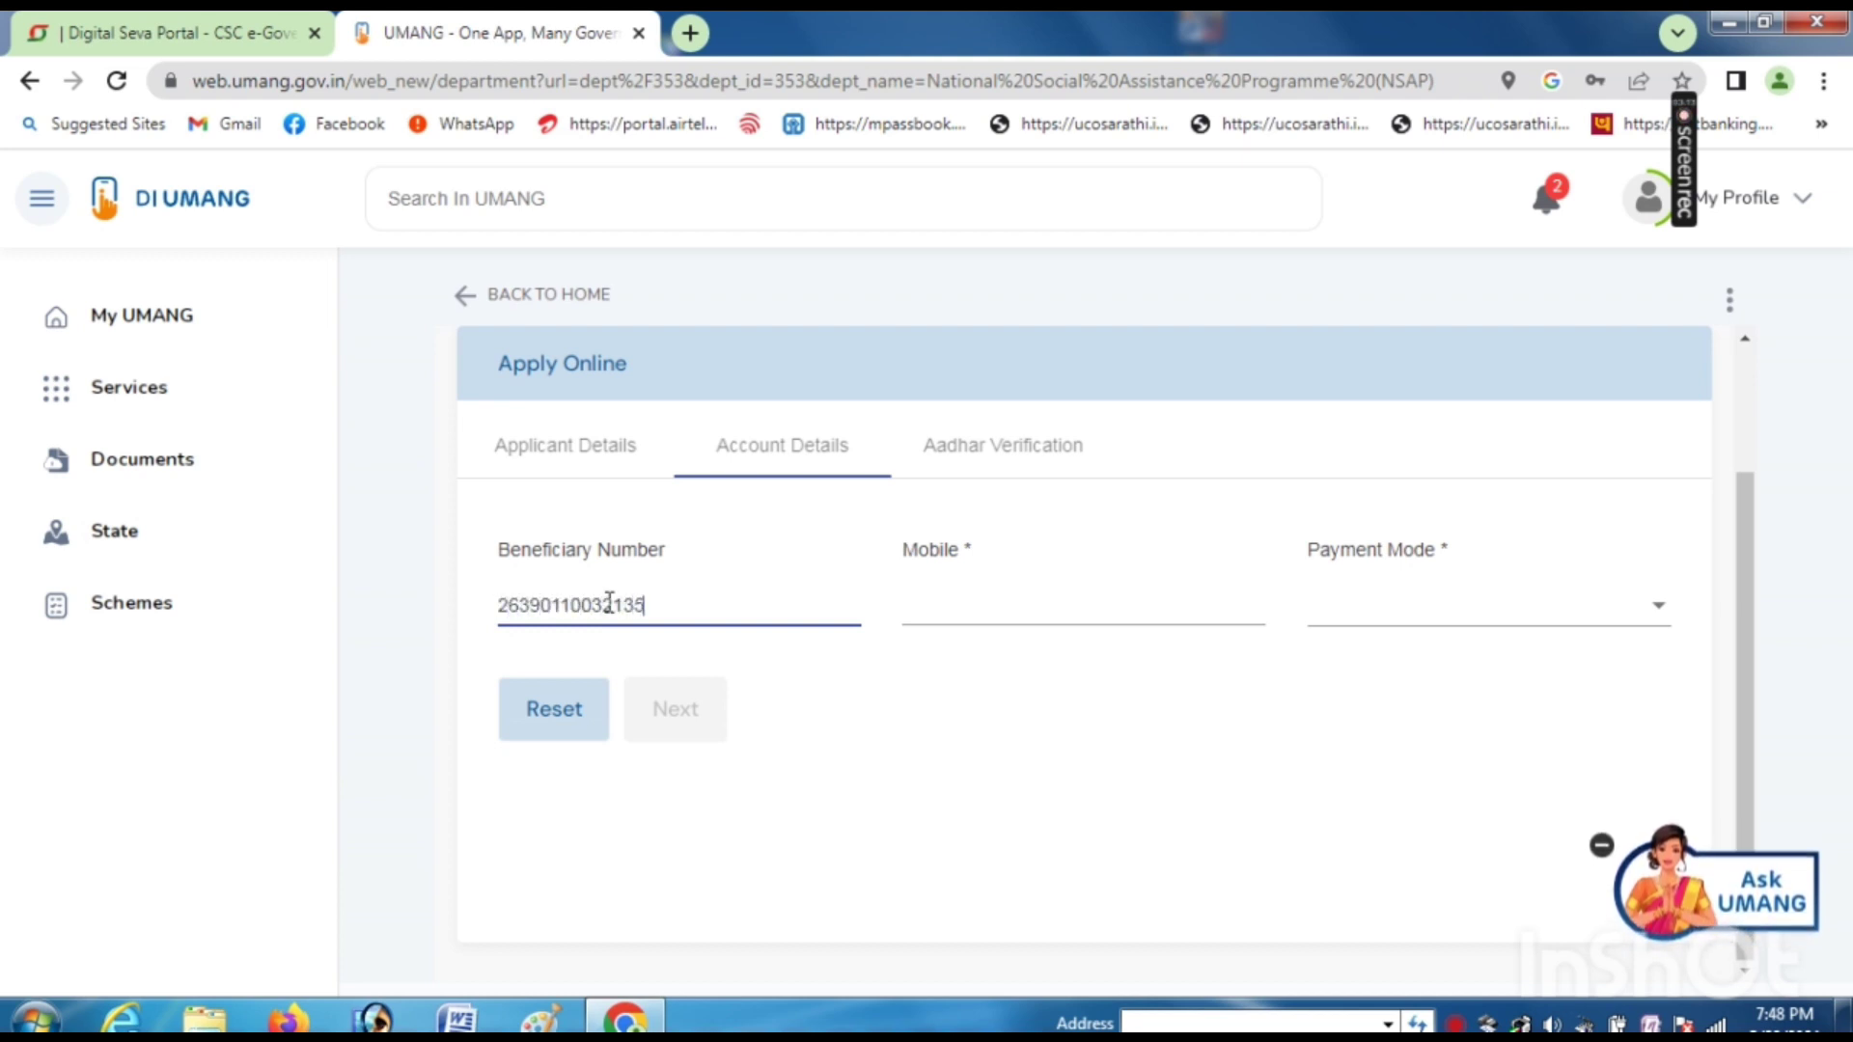
click(964, 600)
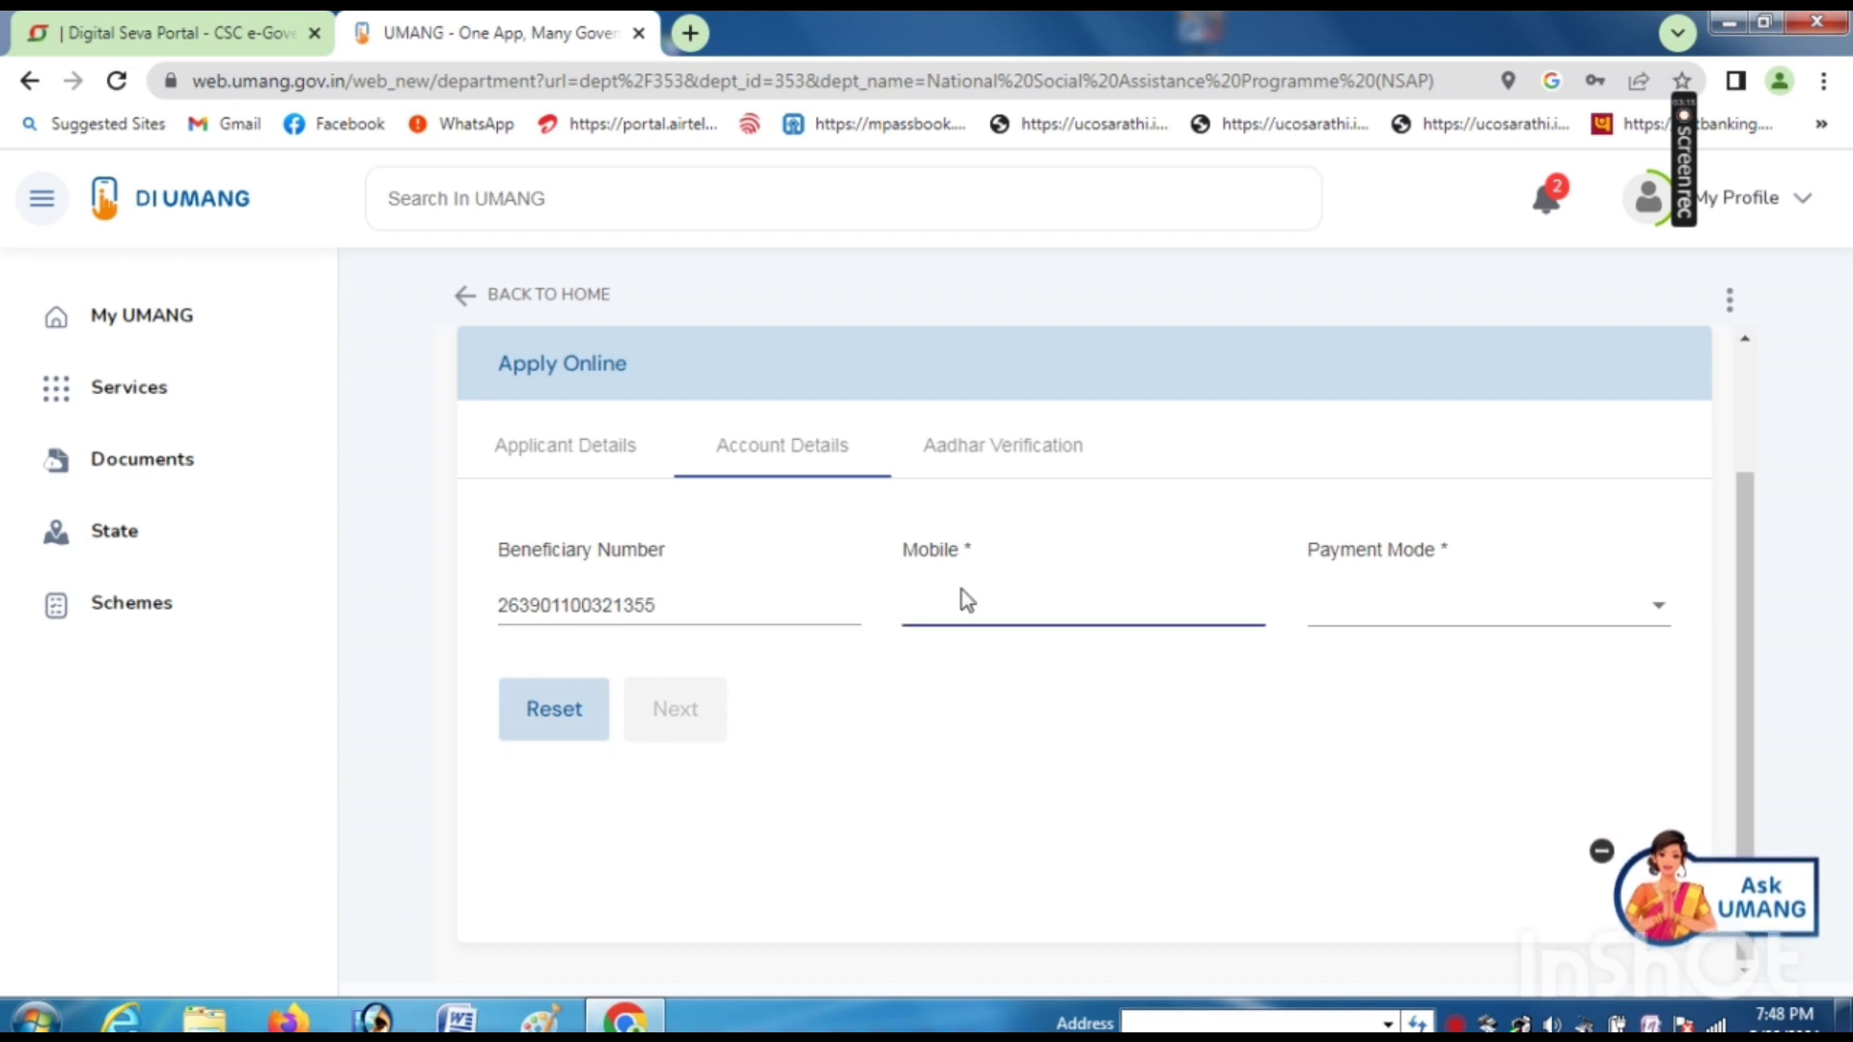
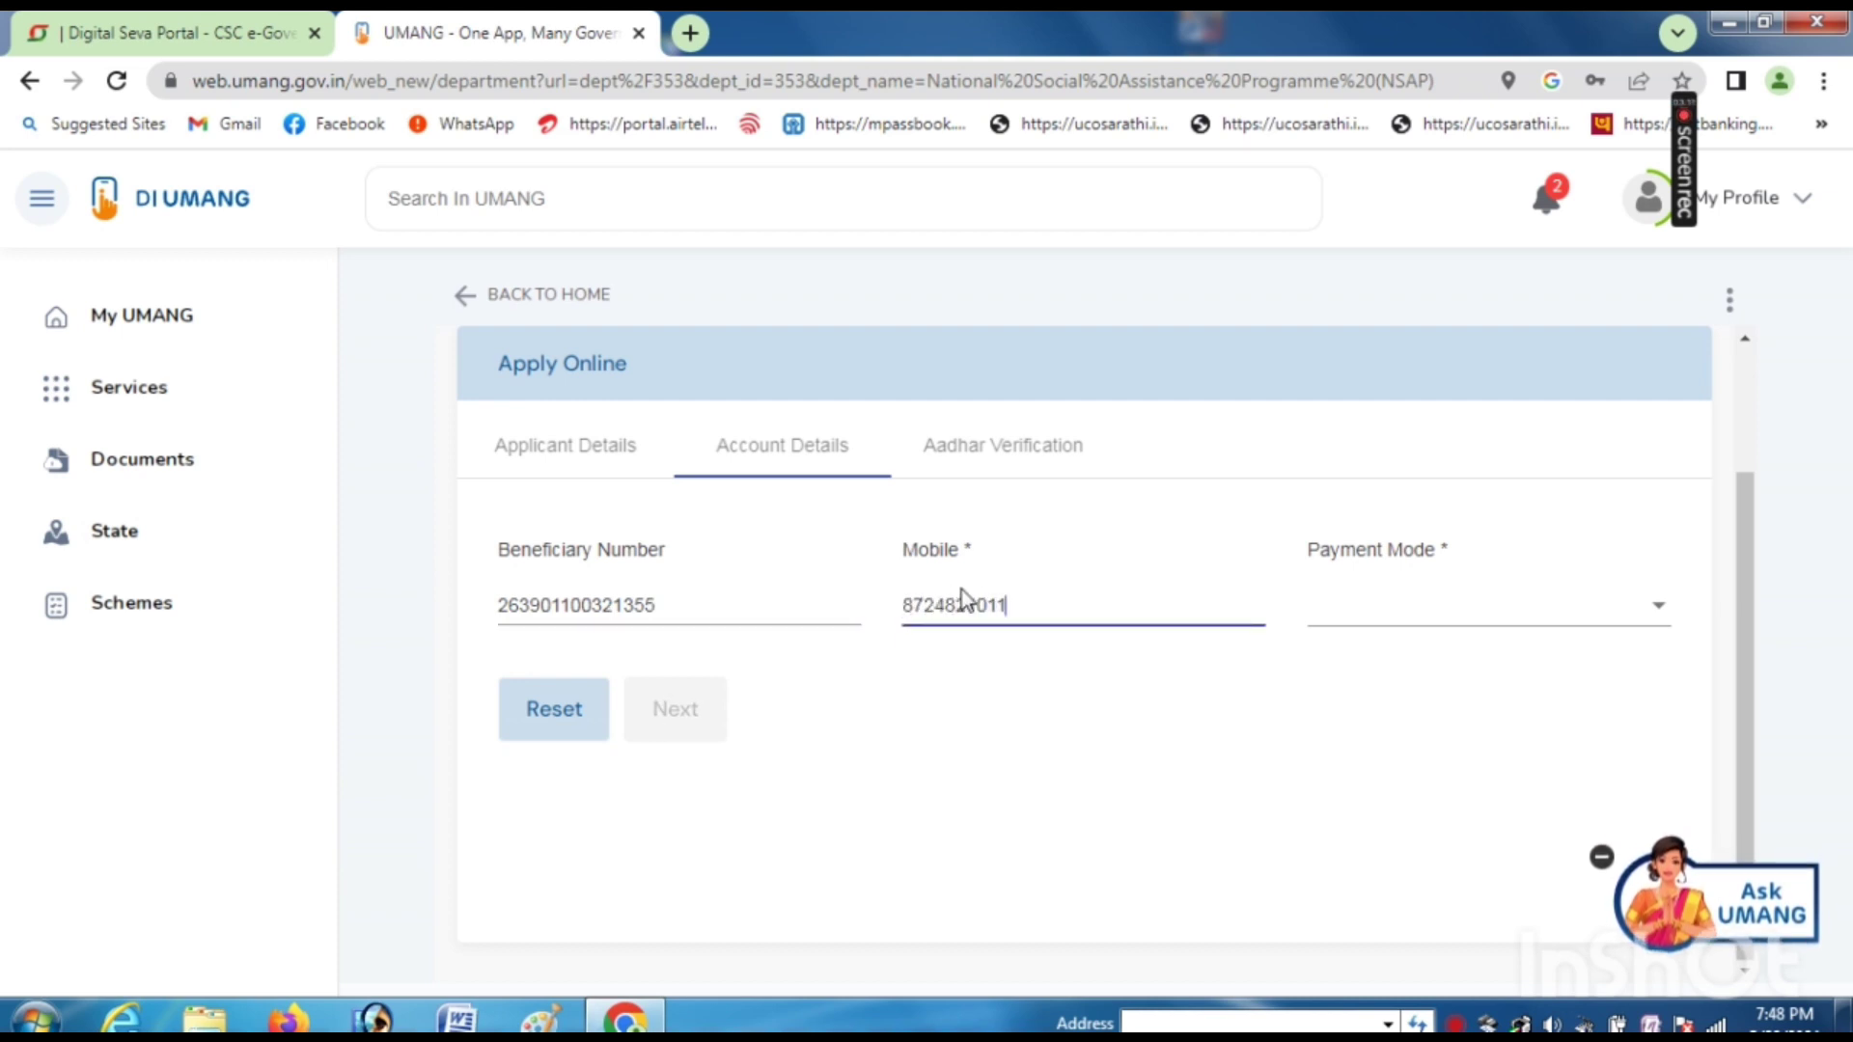
click(1472, 624)
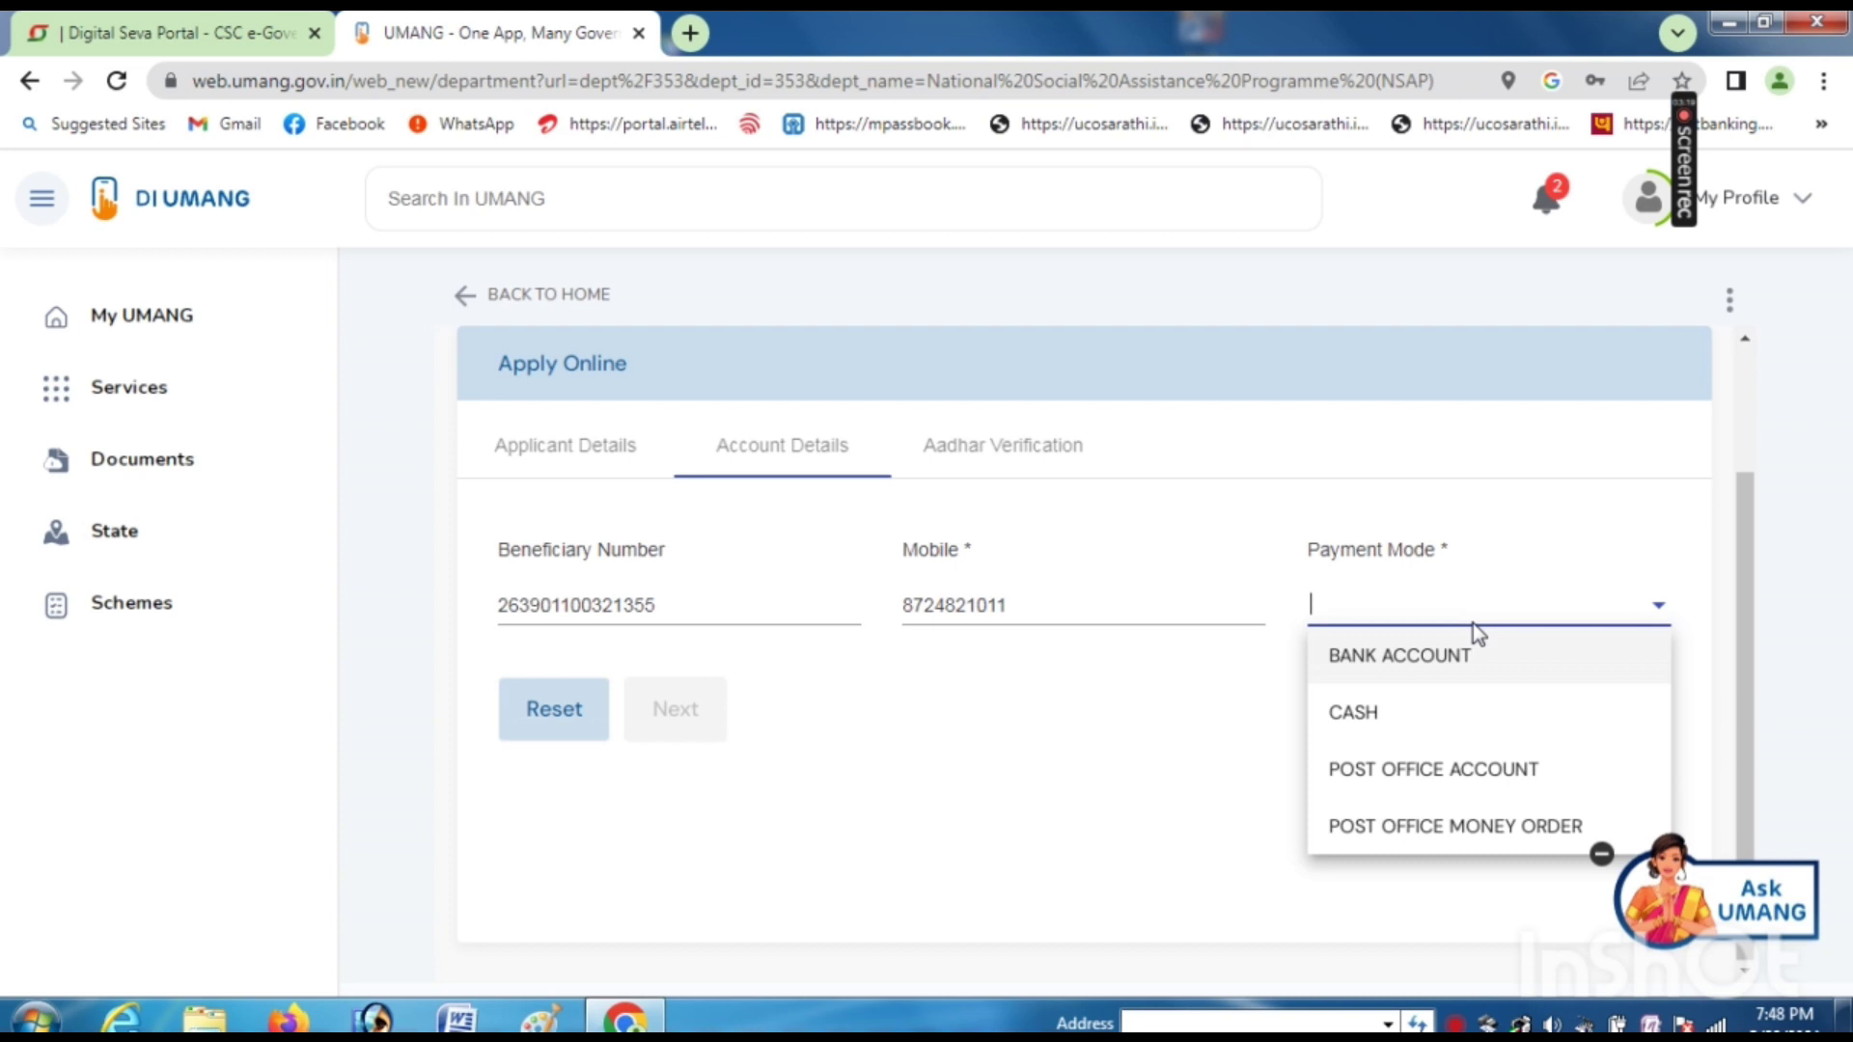
click(1401, 666)
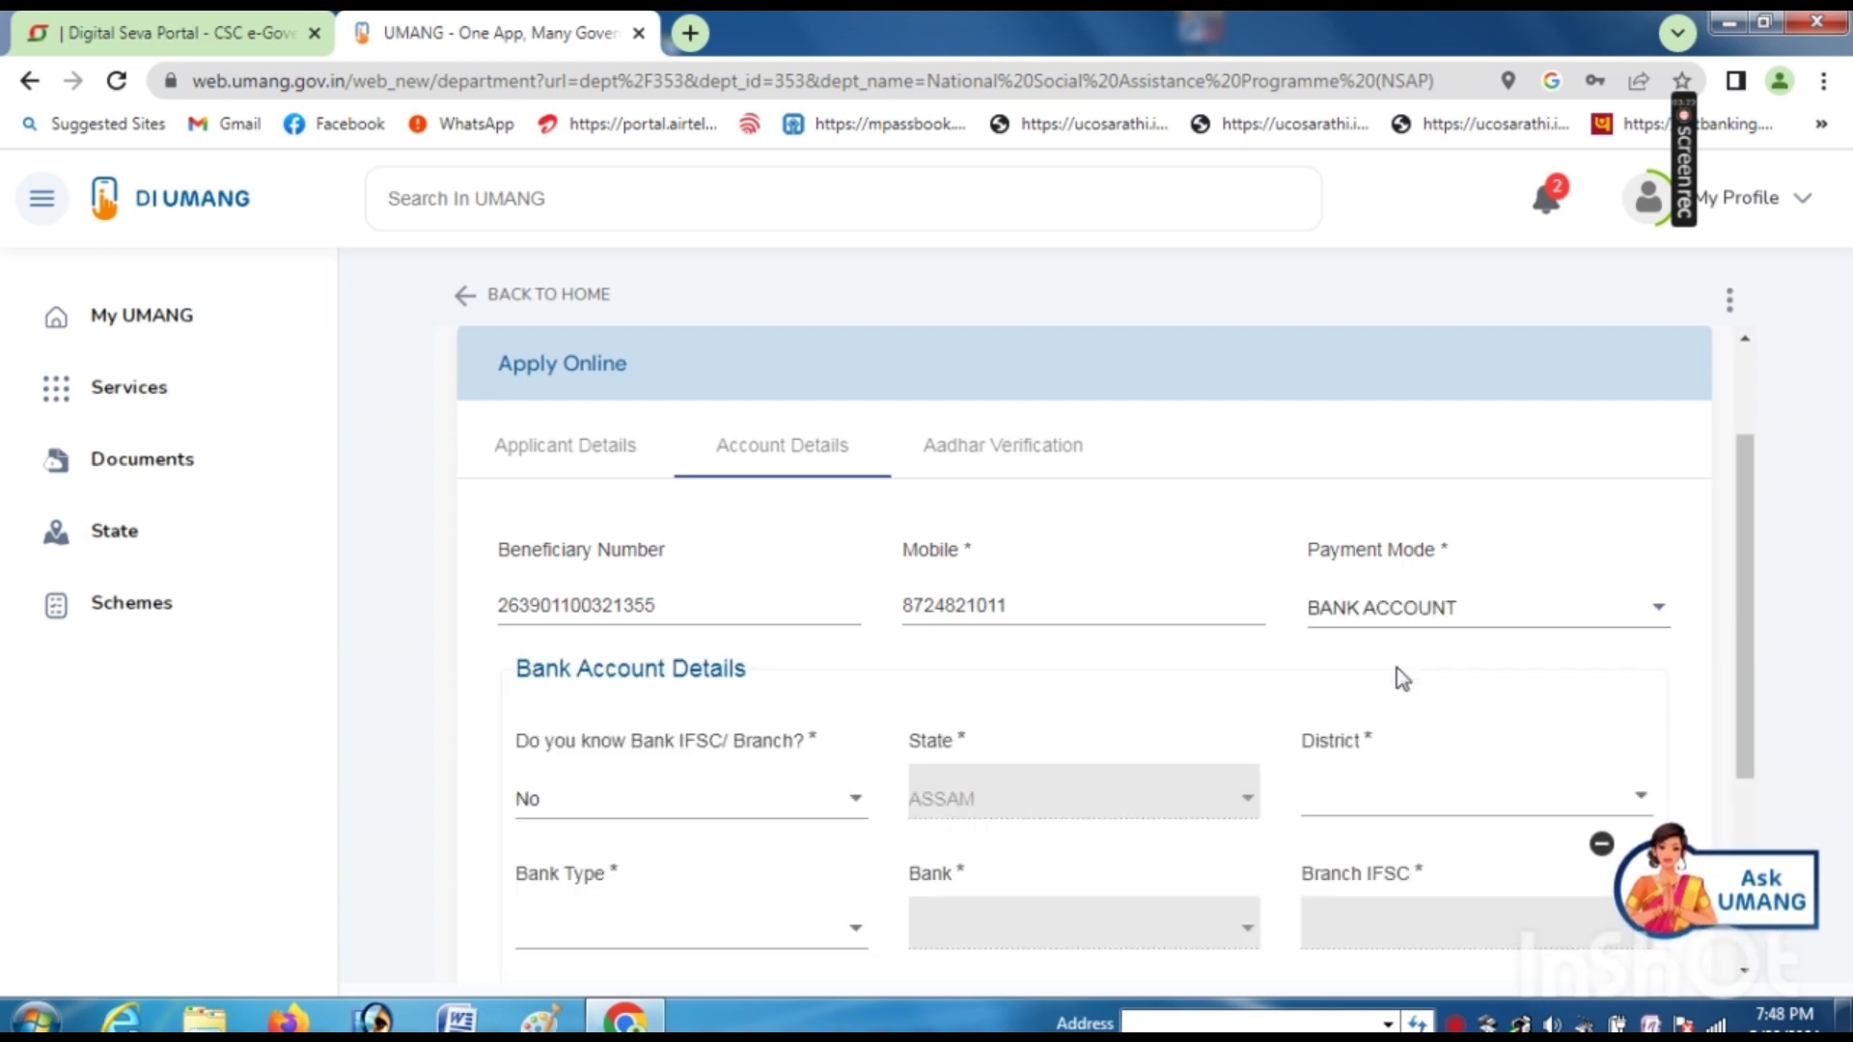
- Answer Yes to 'Do you know Bank IFSC', after briefly switching it to No
scroll(873, 656, down, 3)
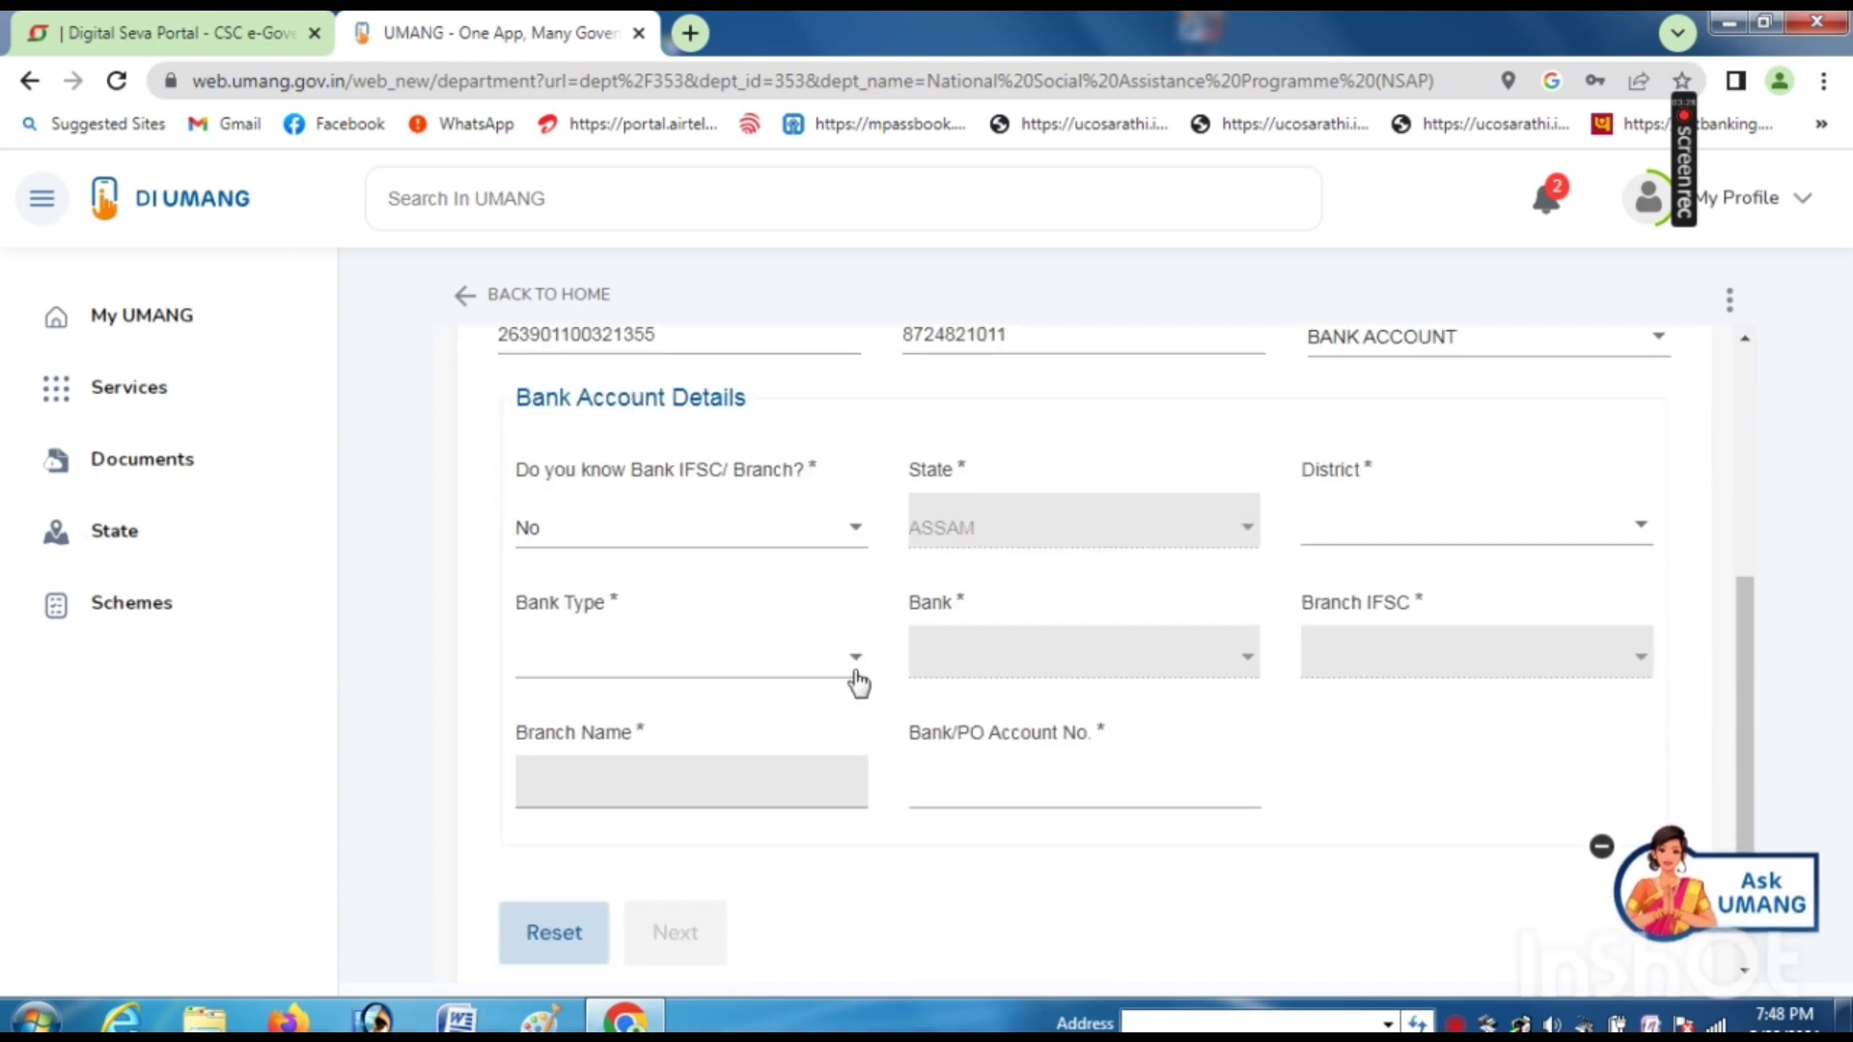
click(621, 531)
click(552, 579)
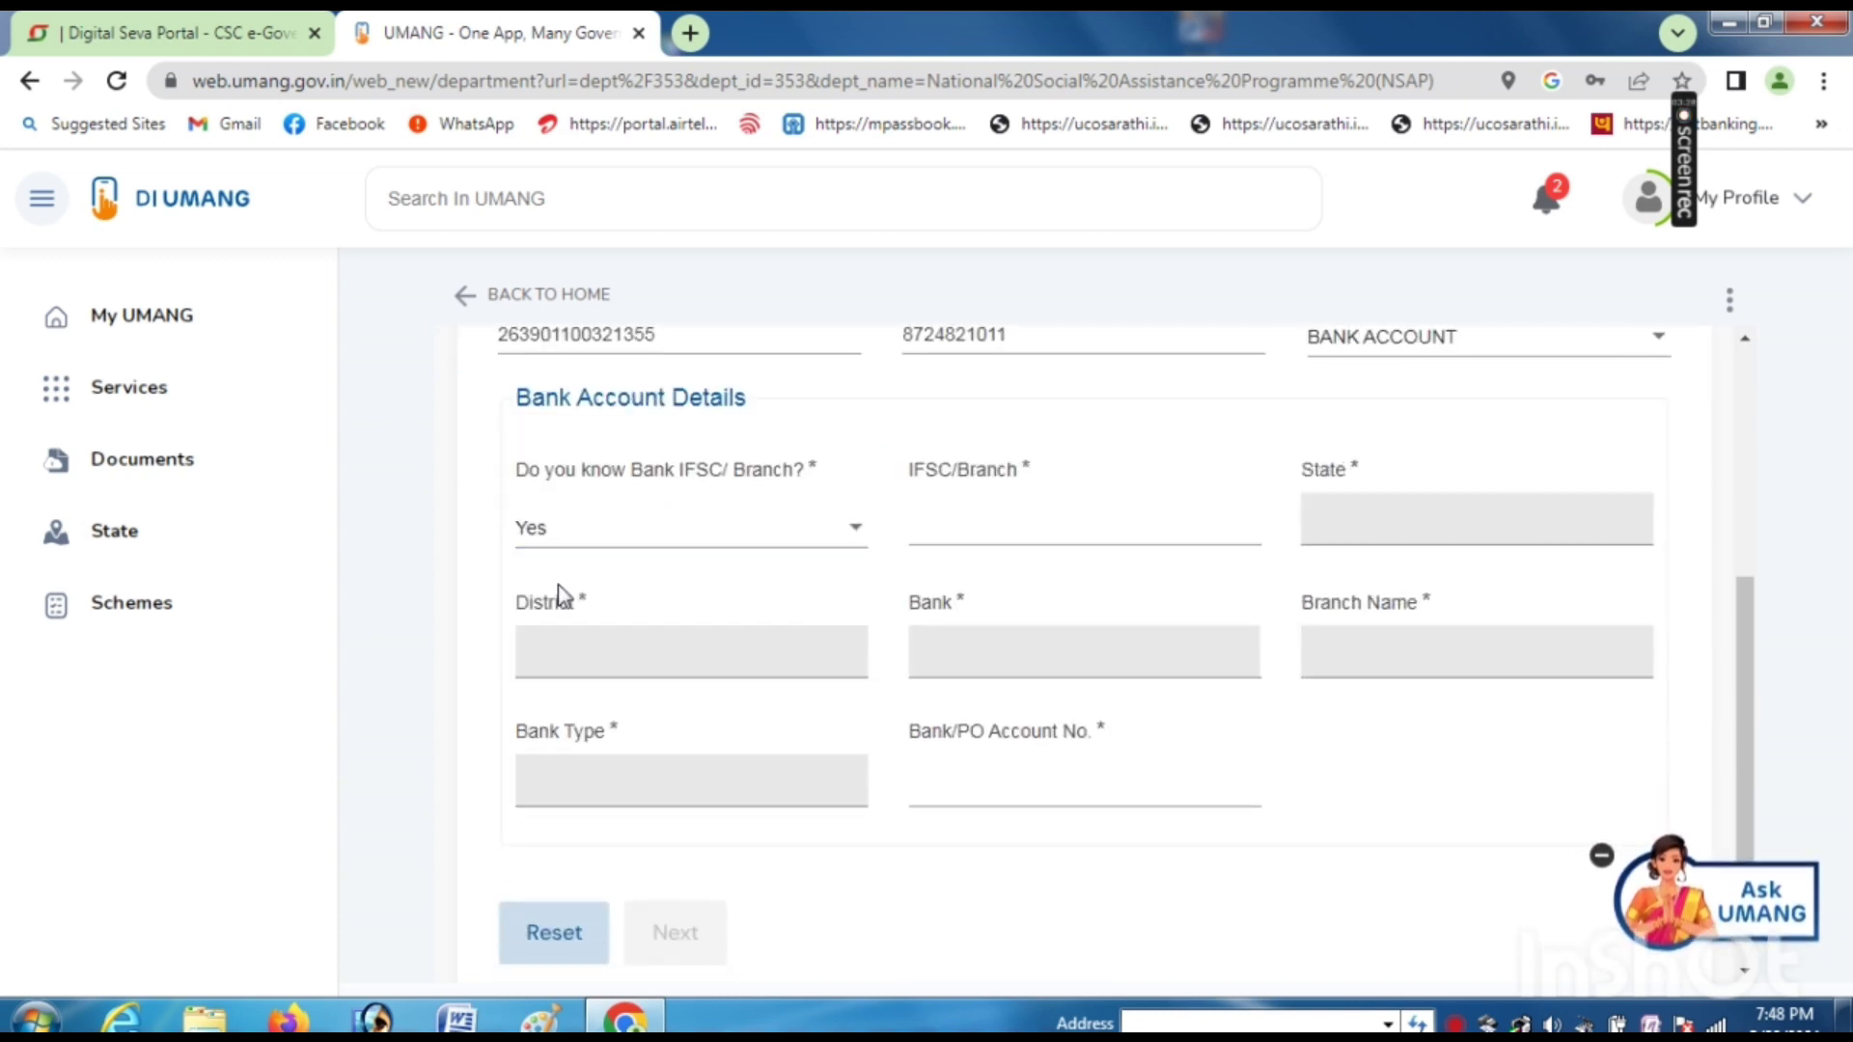
click(612, 534)
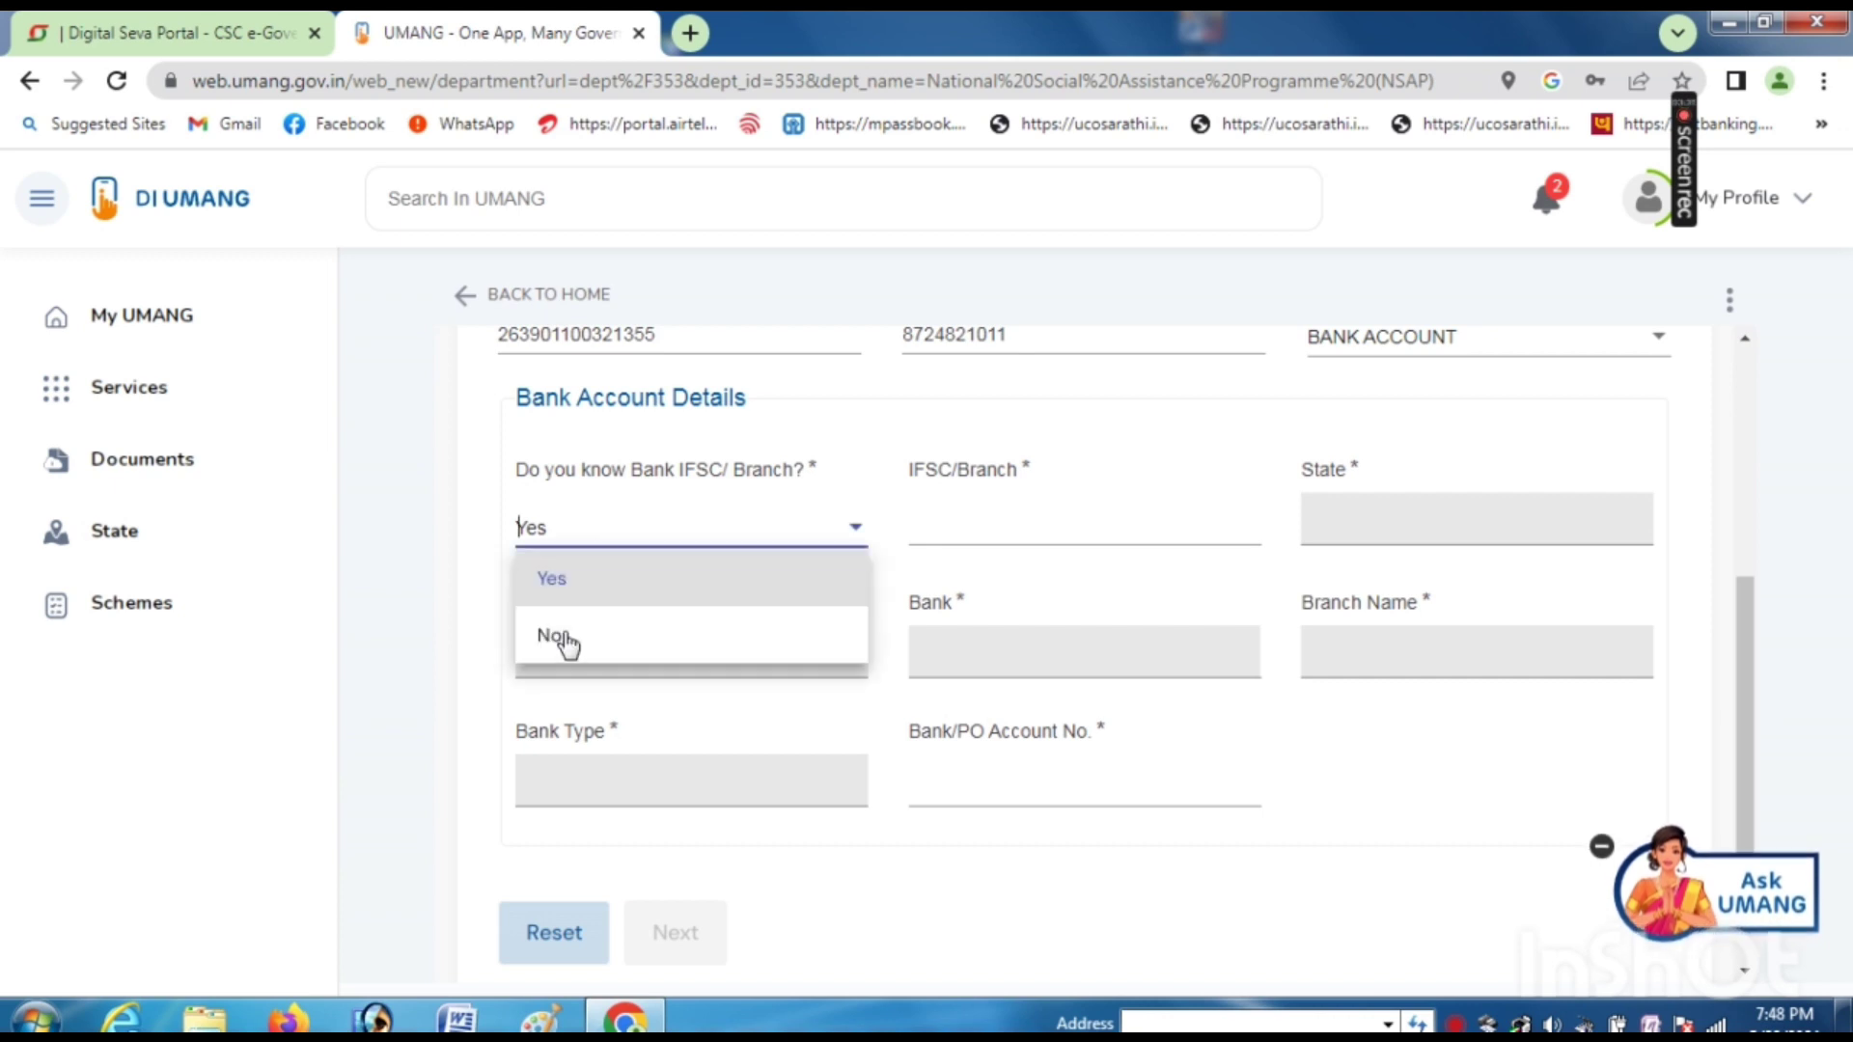
click(563, 636)
click(604, 536)
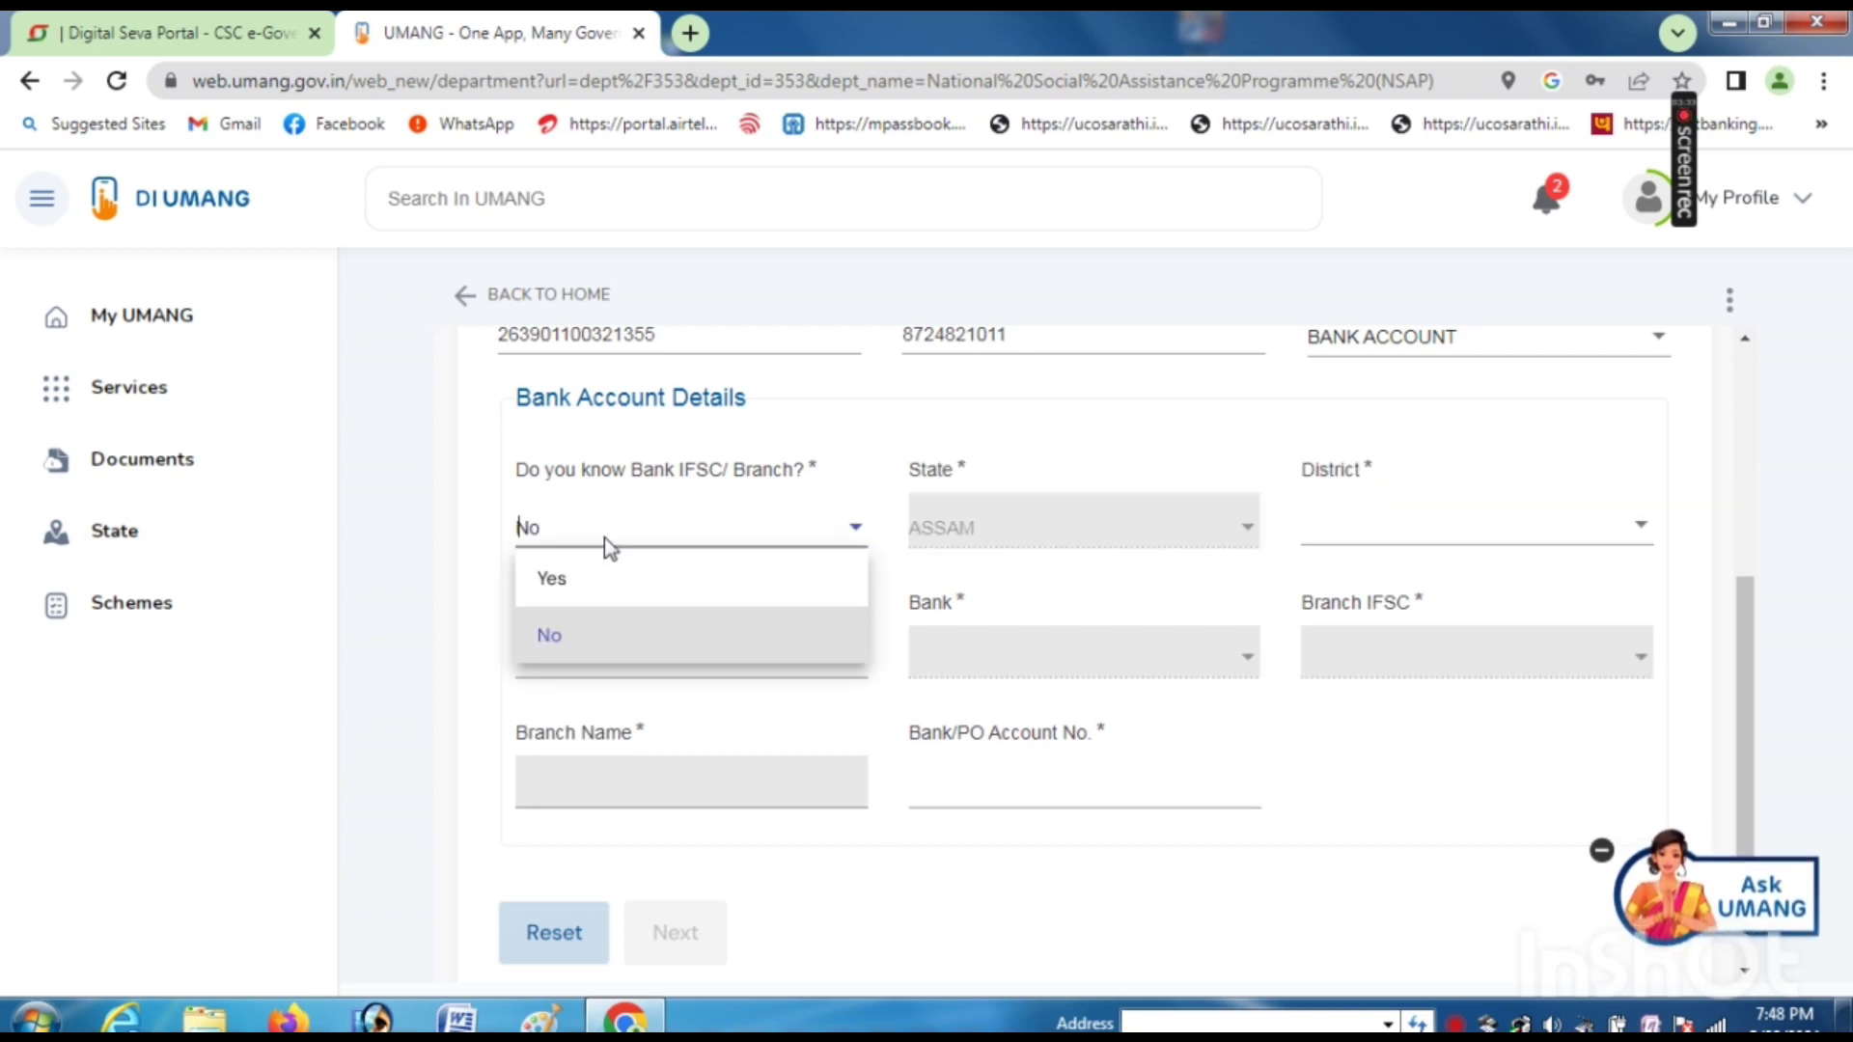
click(576, 581)
- Enter IFSC UCBA0002639, select UCO BANK JHOWDANGA PT-II, and add the bank account number
click(1084, 525)
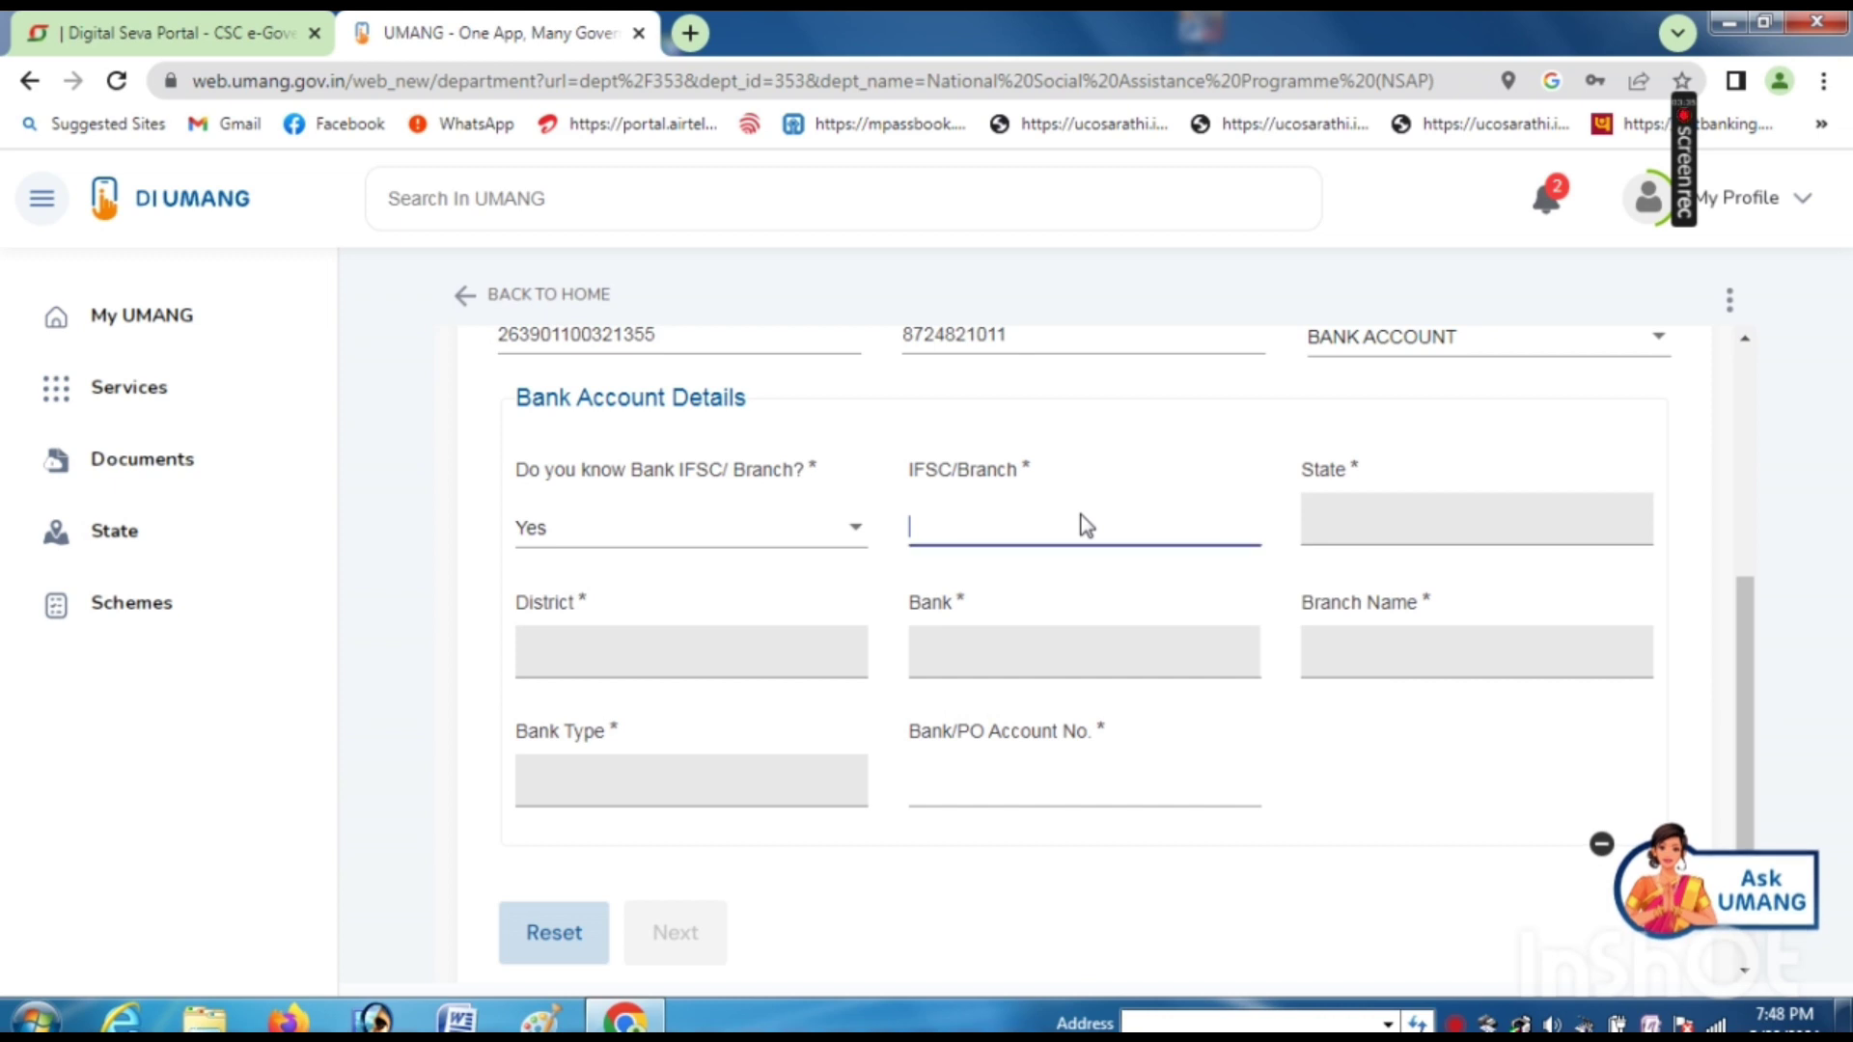
text(UCBA)
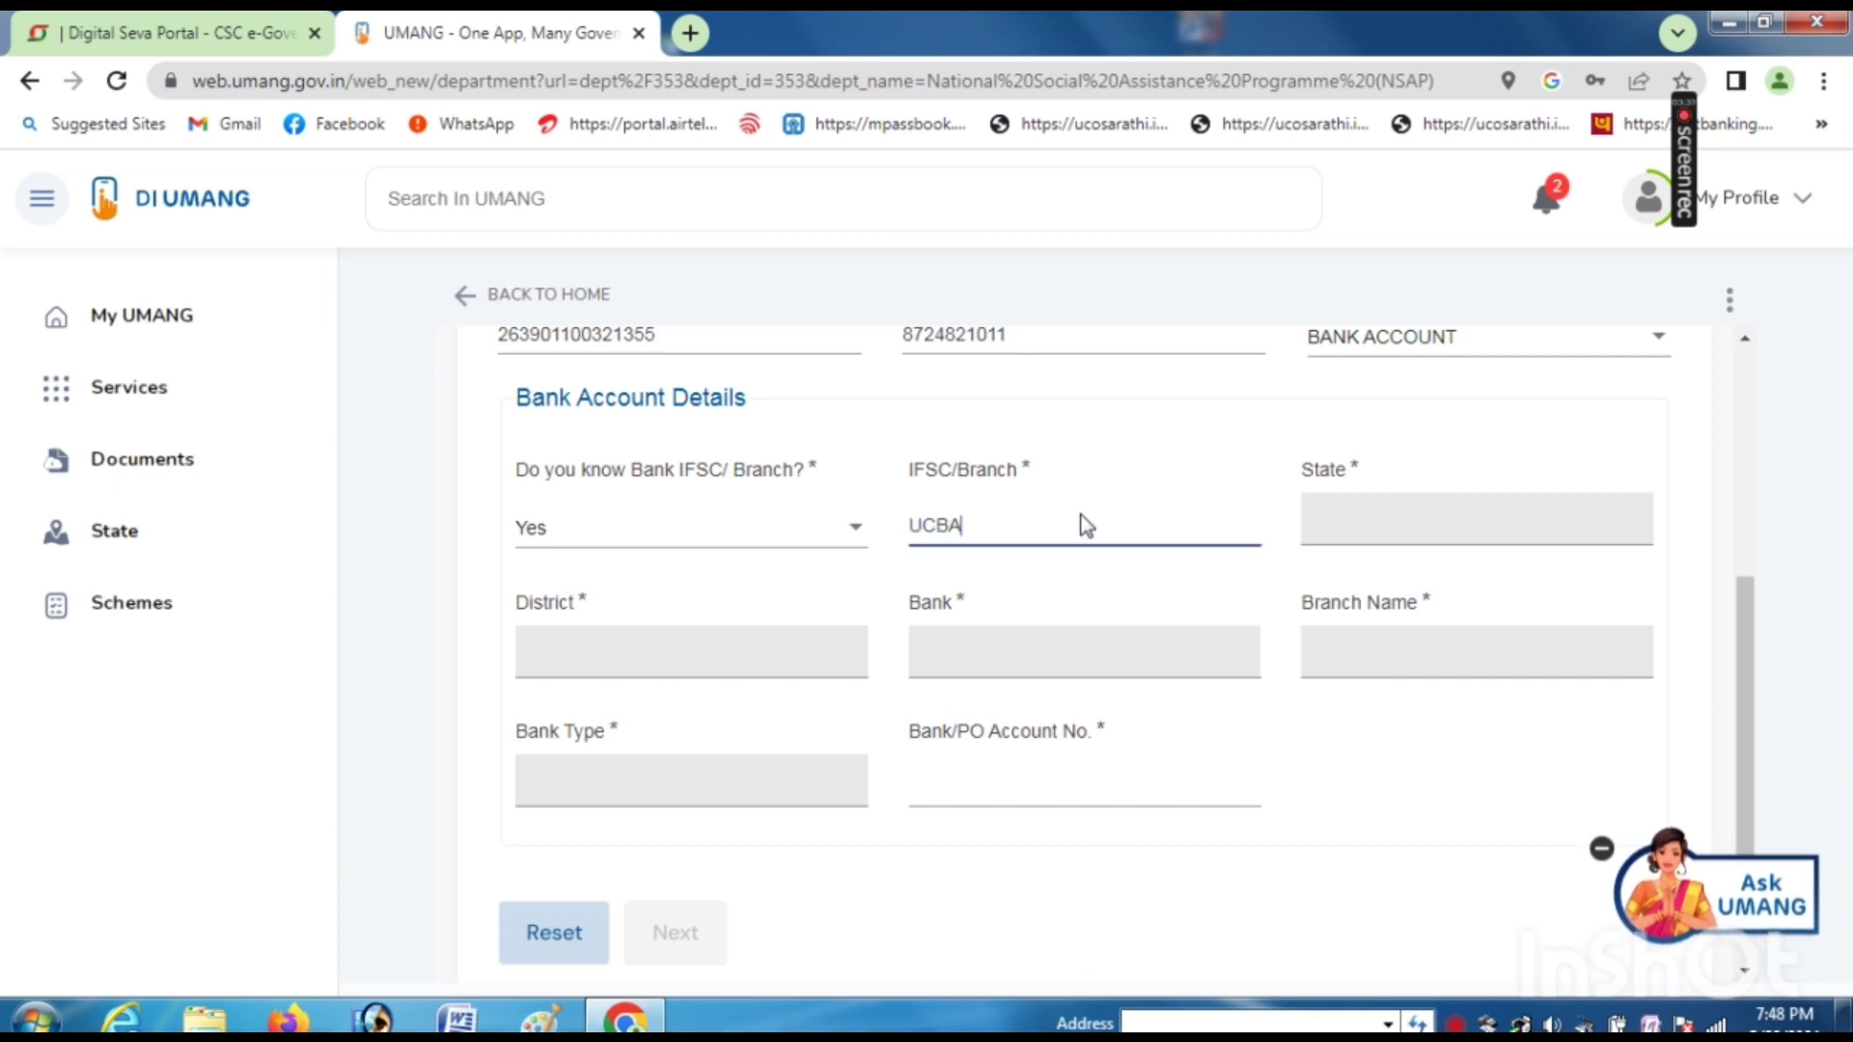
text(000263)
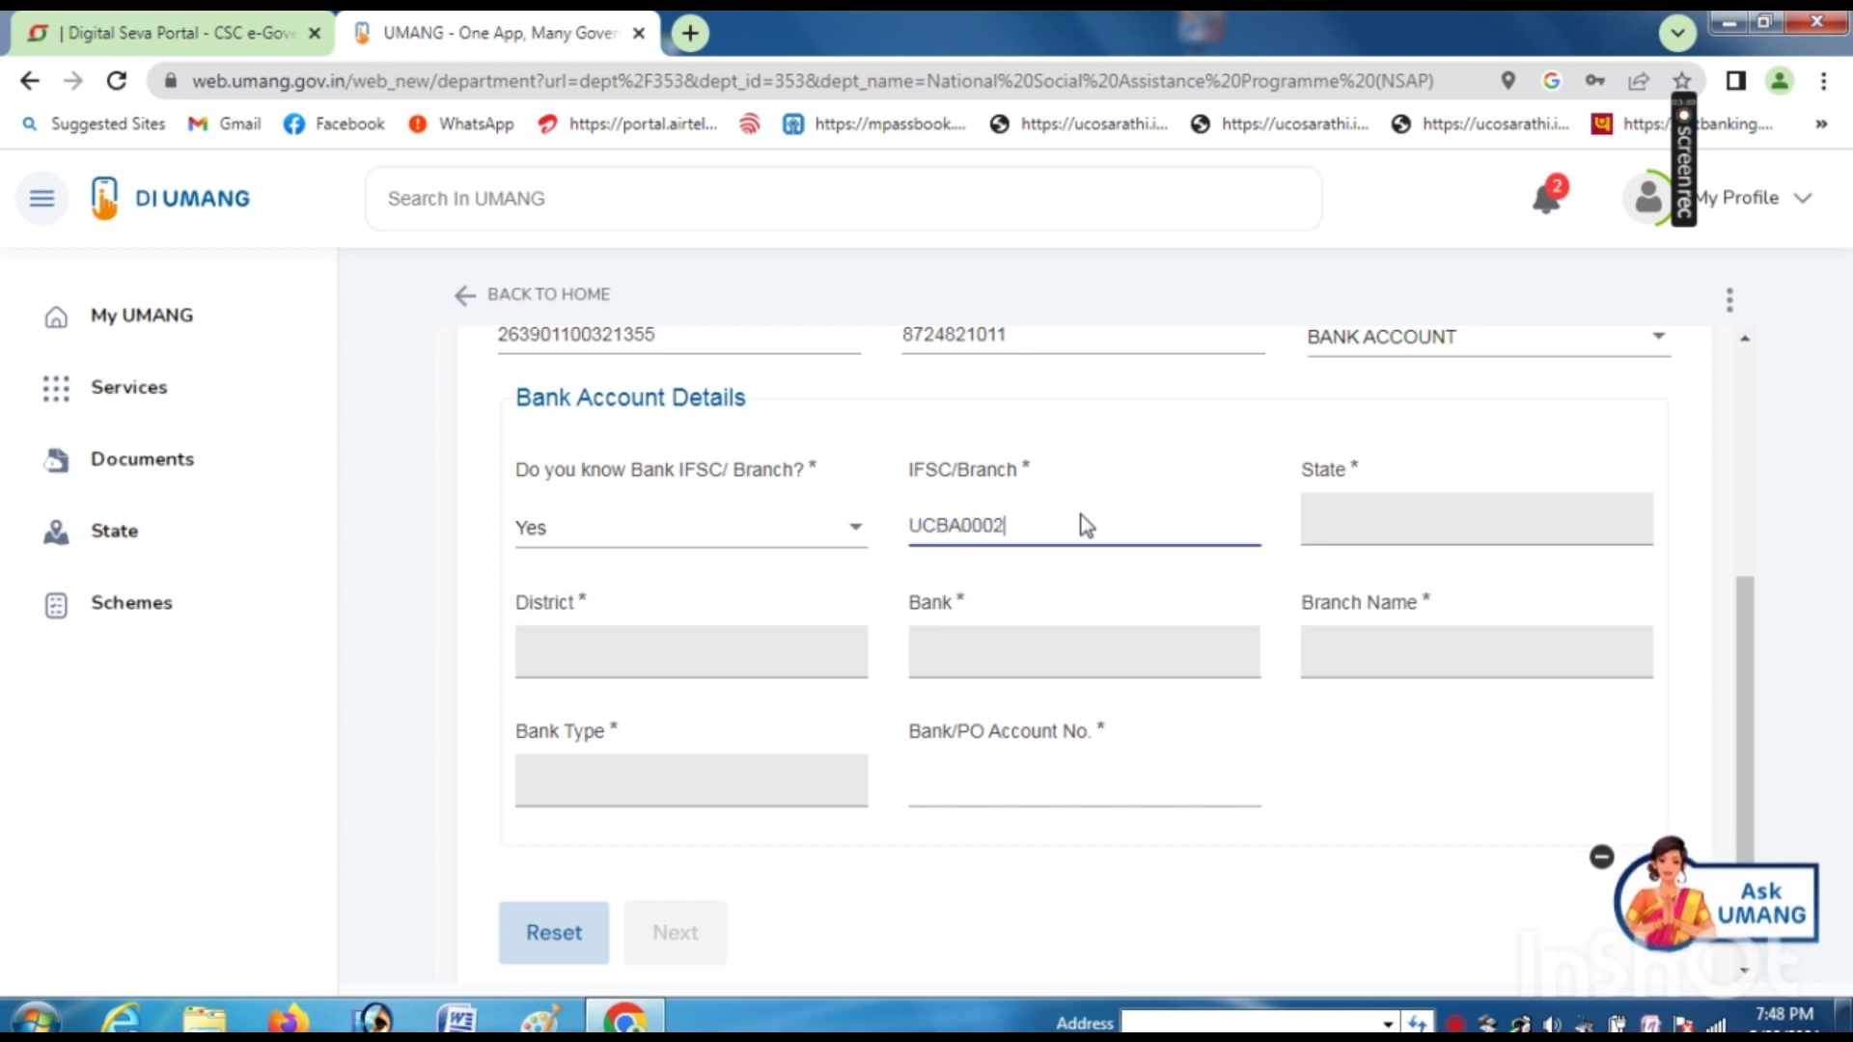
text(9)
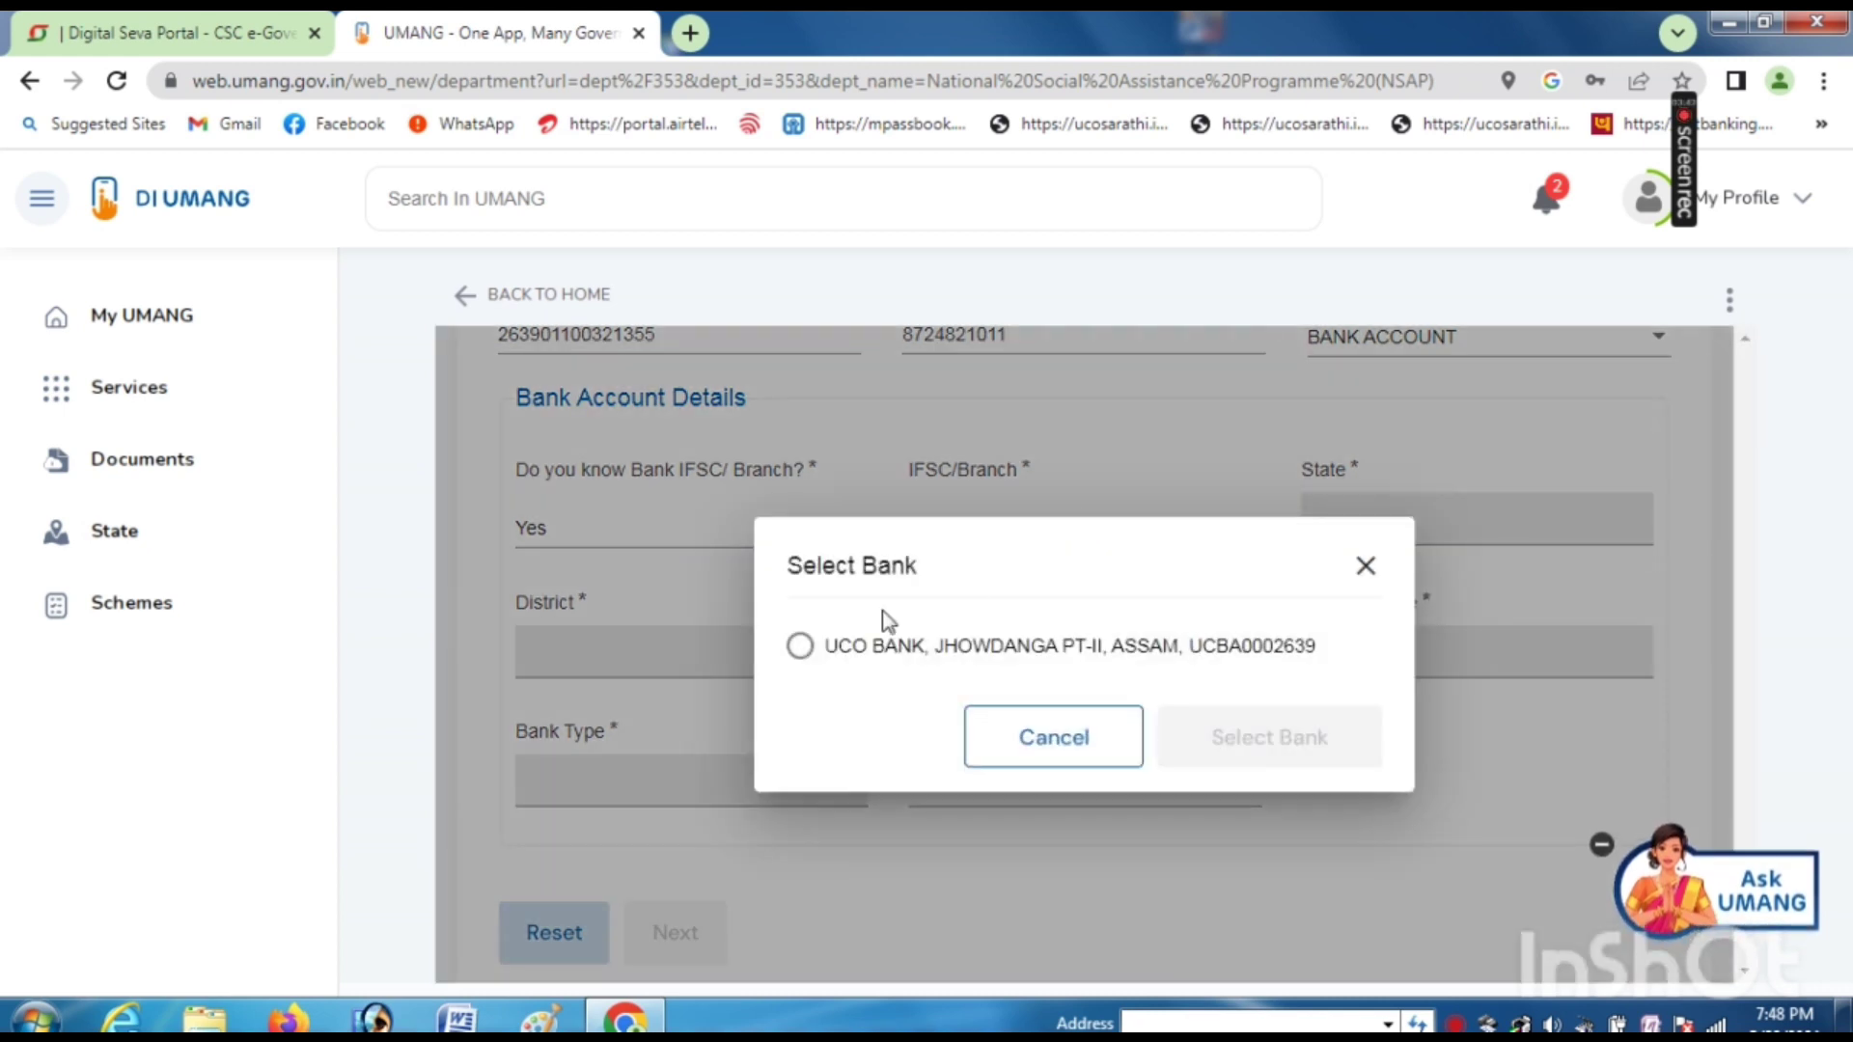
click(802, 646)
click(1361, 759)
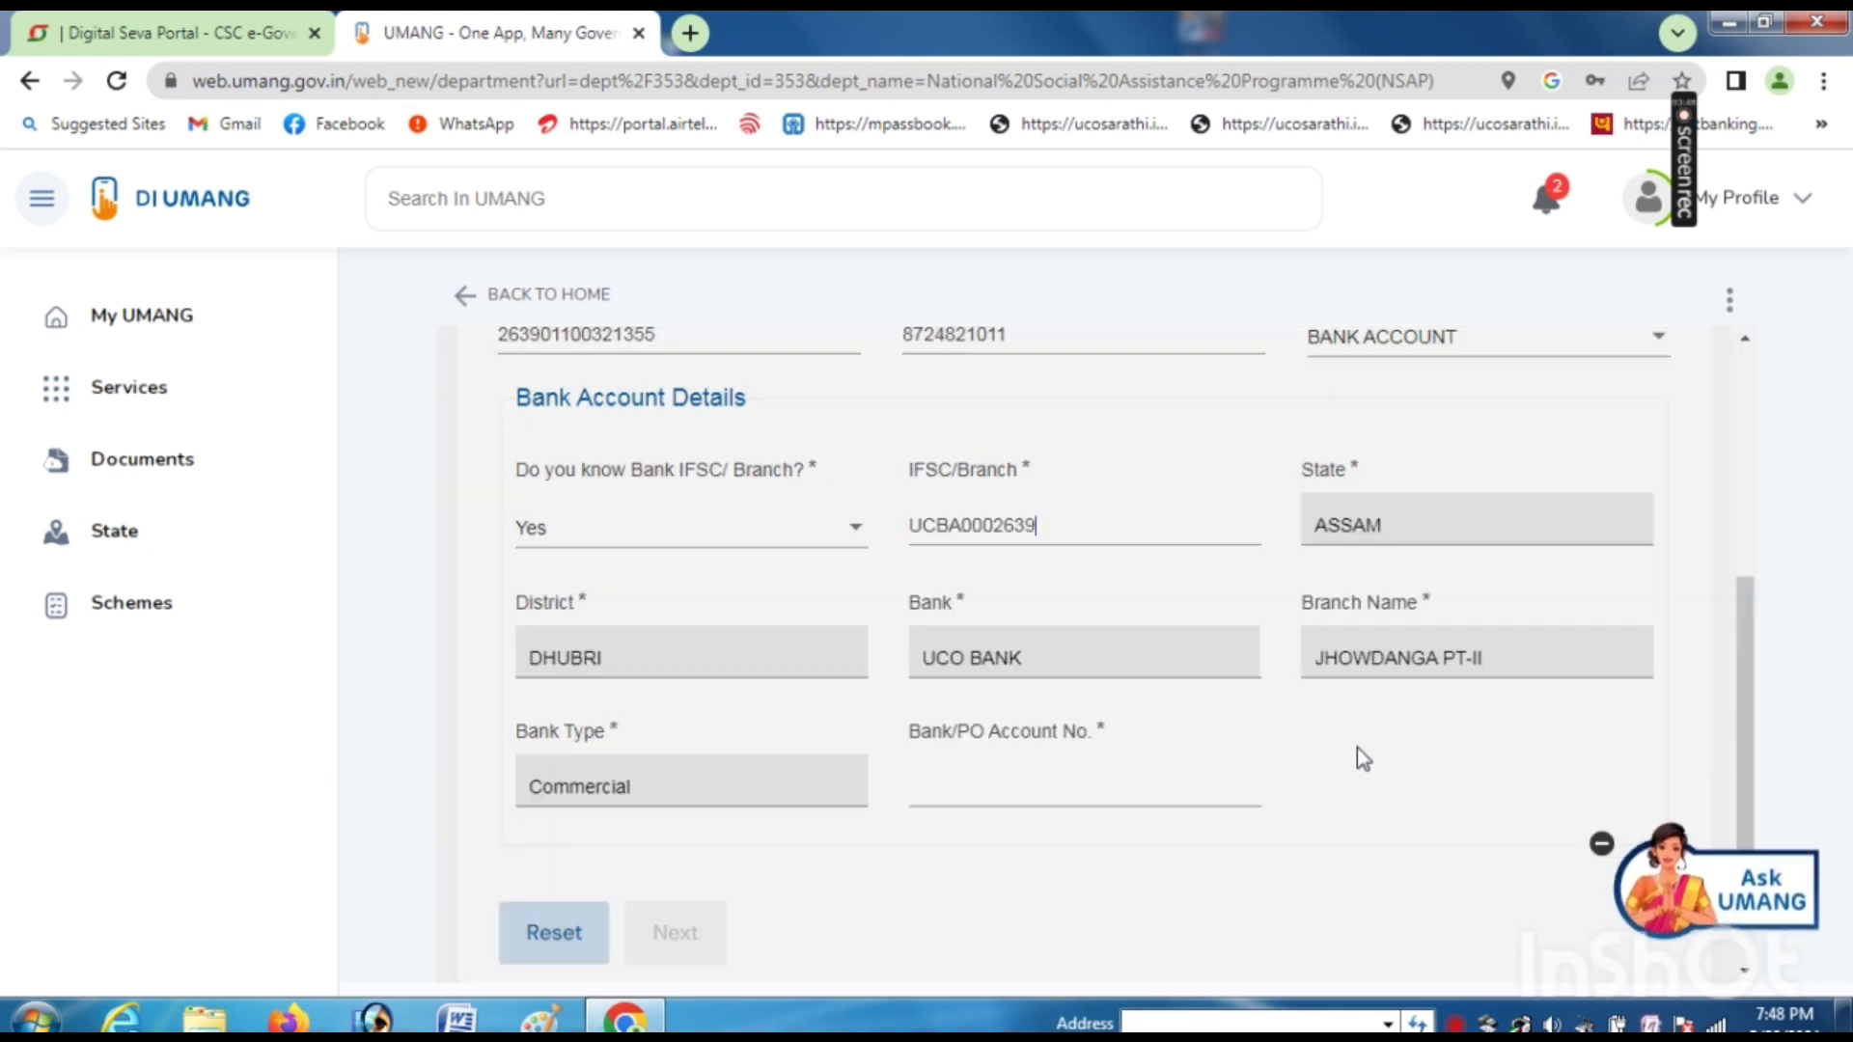
click(970, 787)
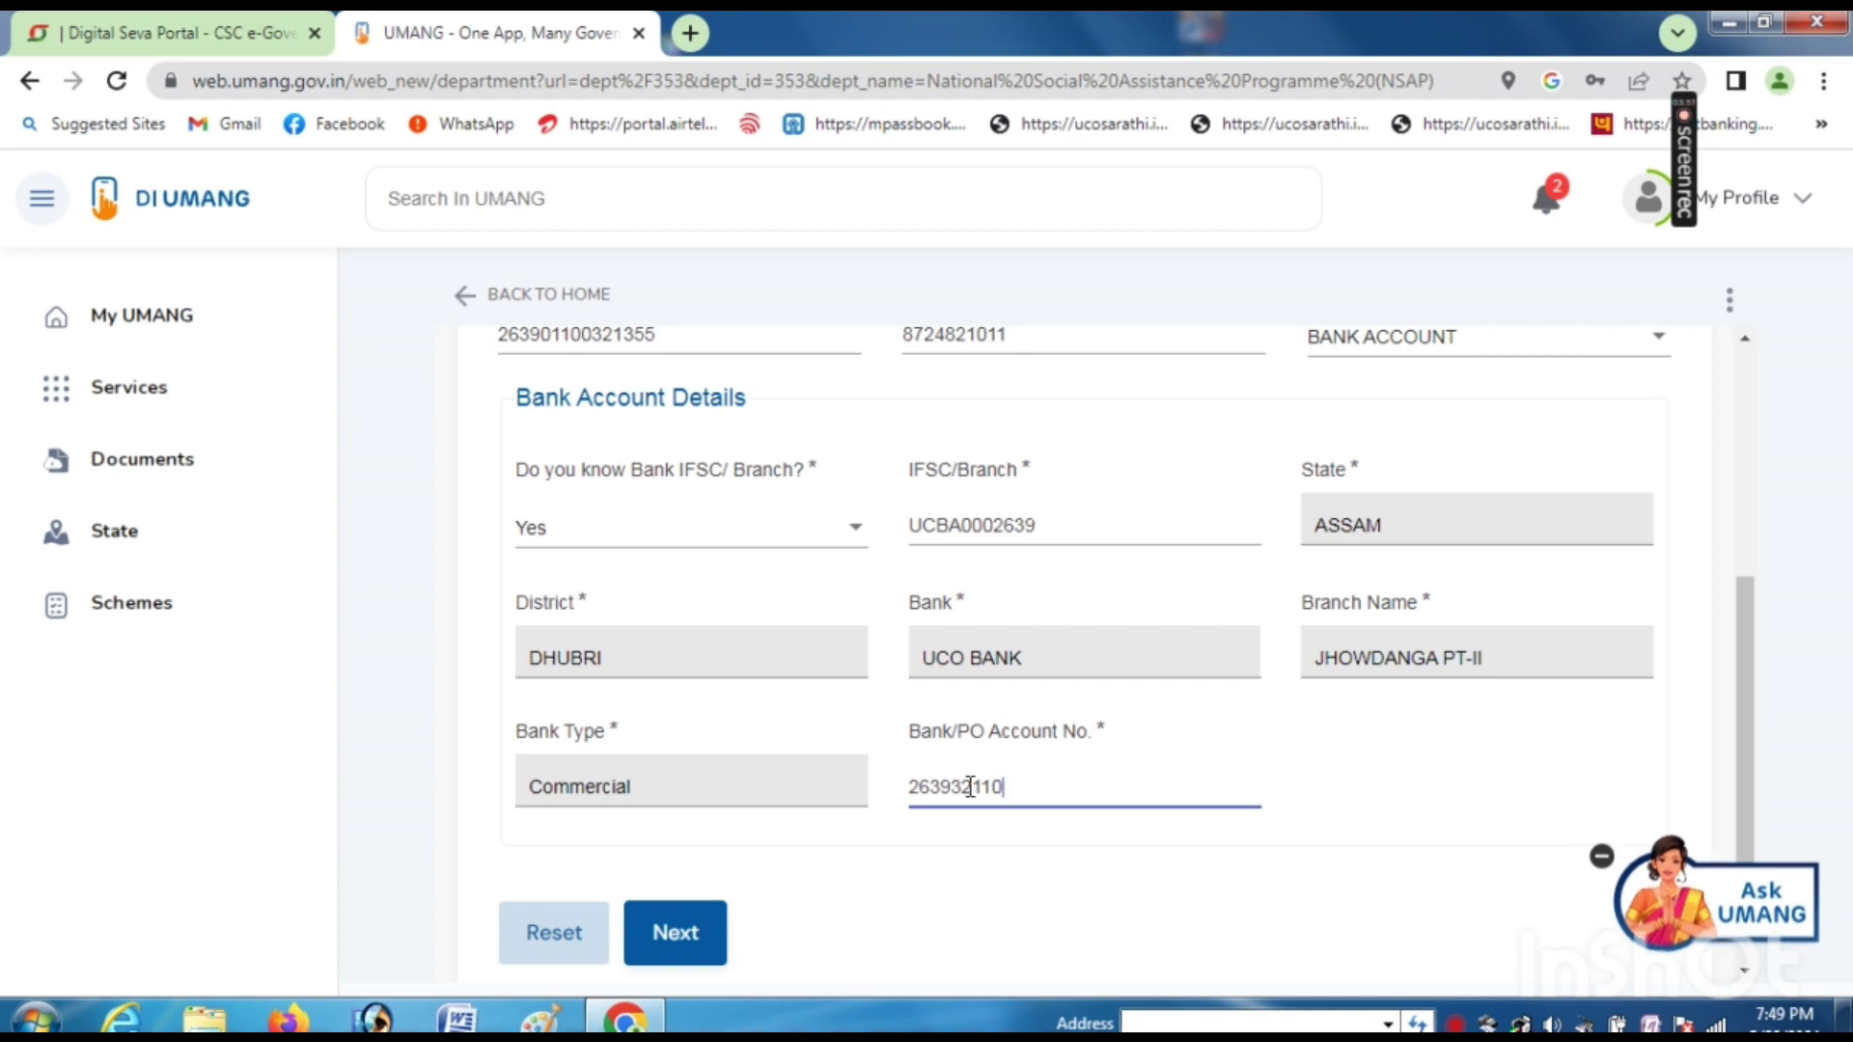
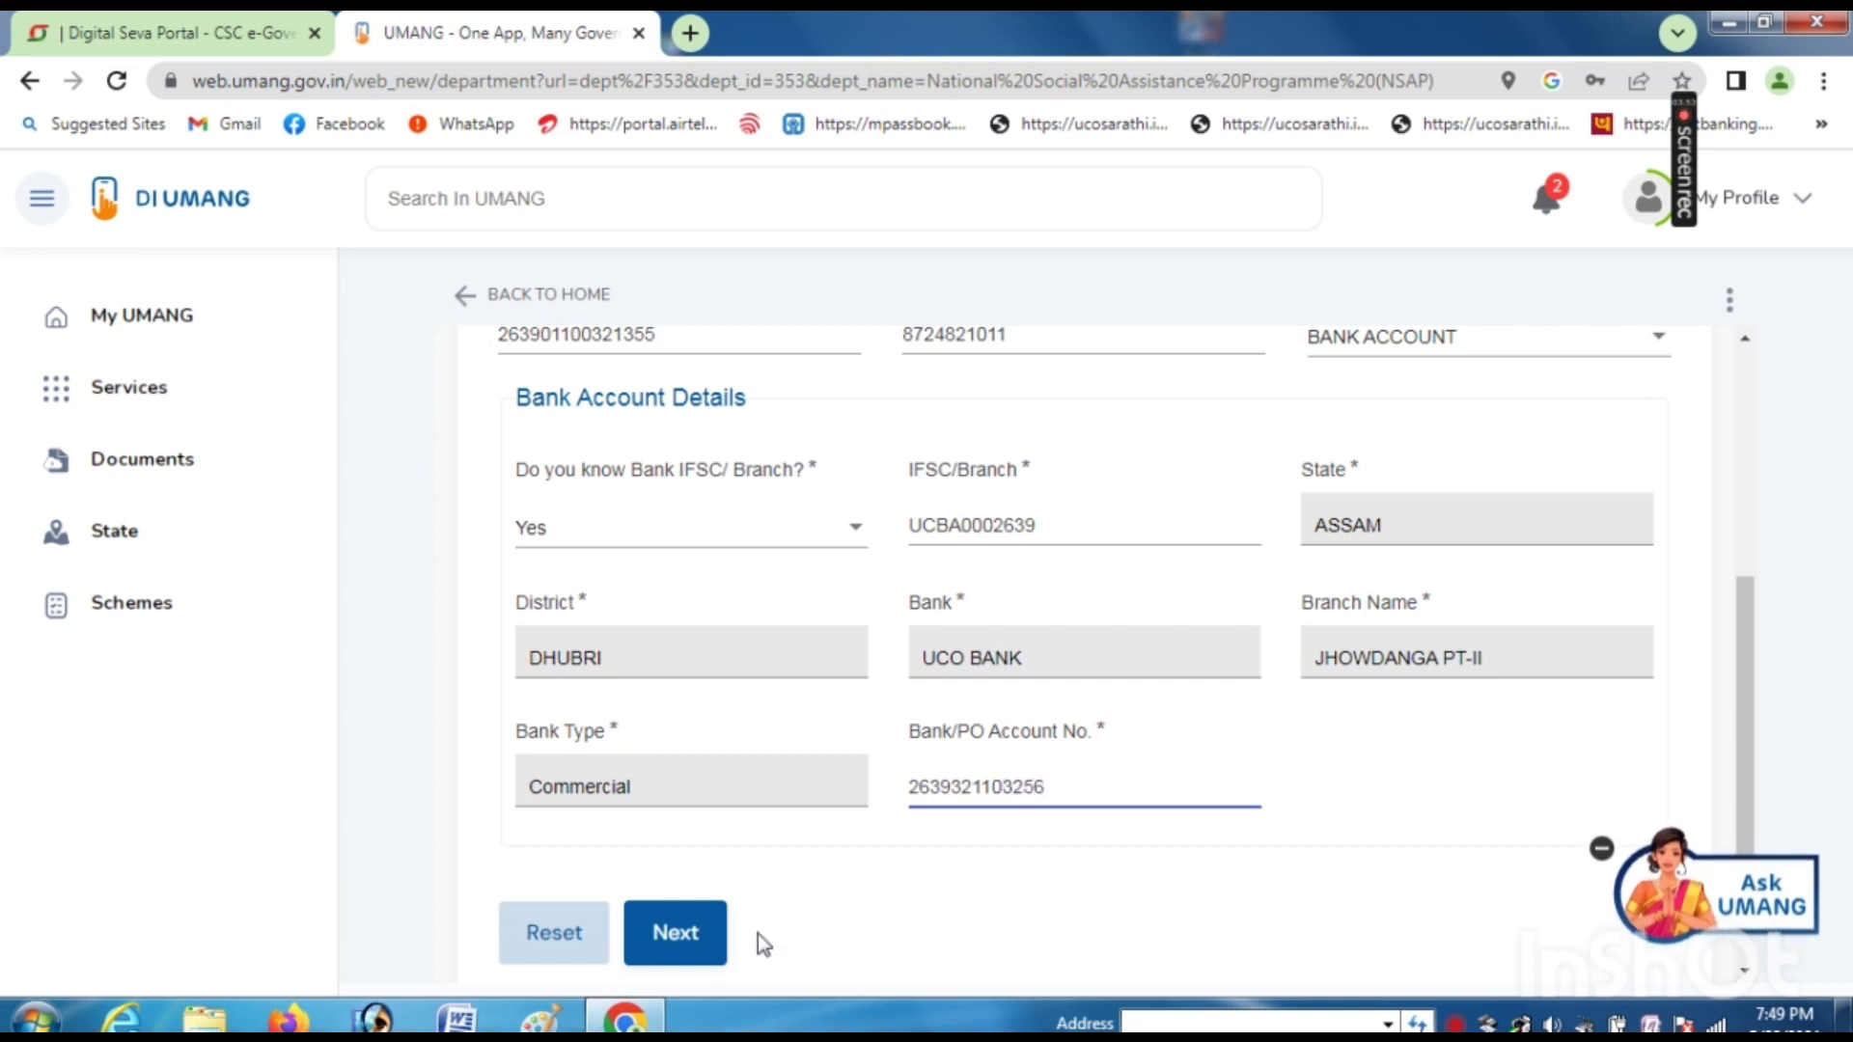
click(683, 936)
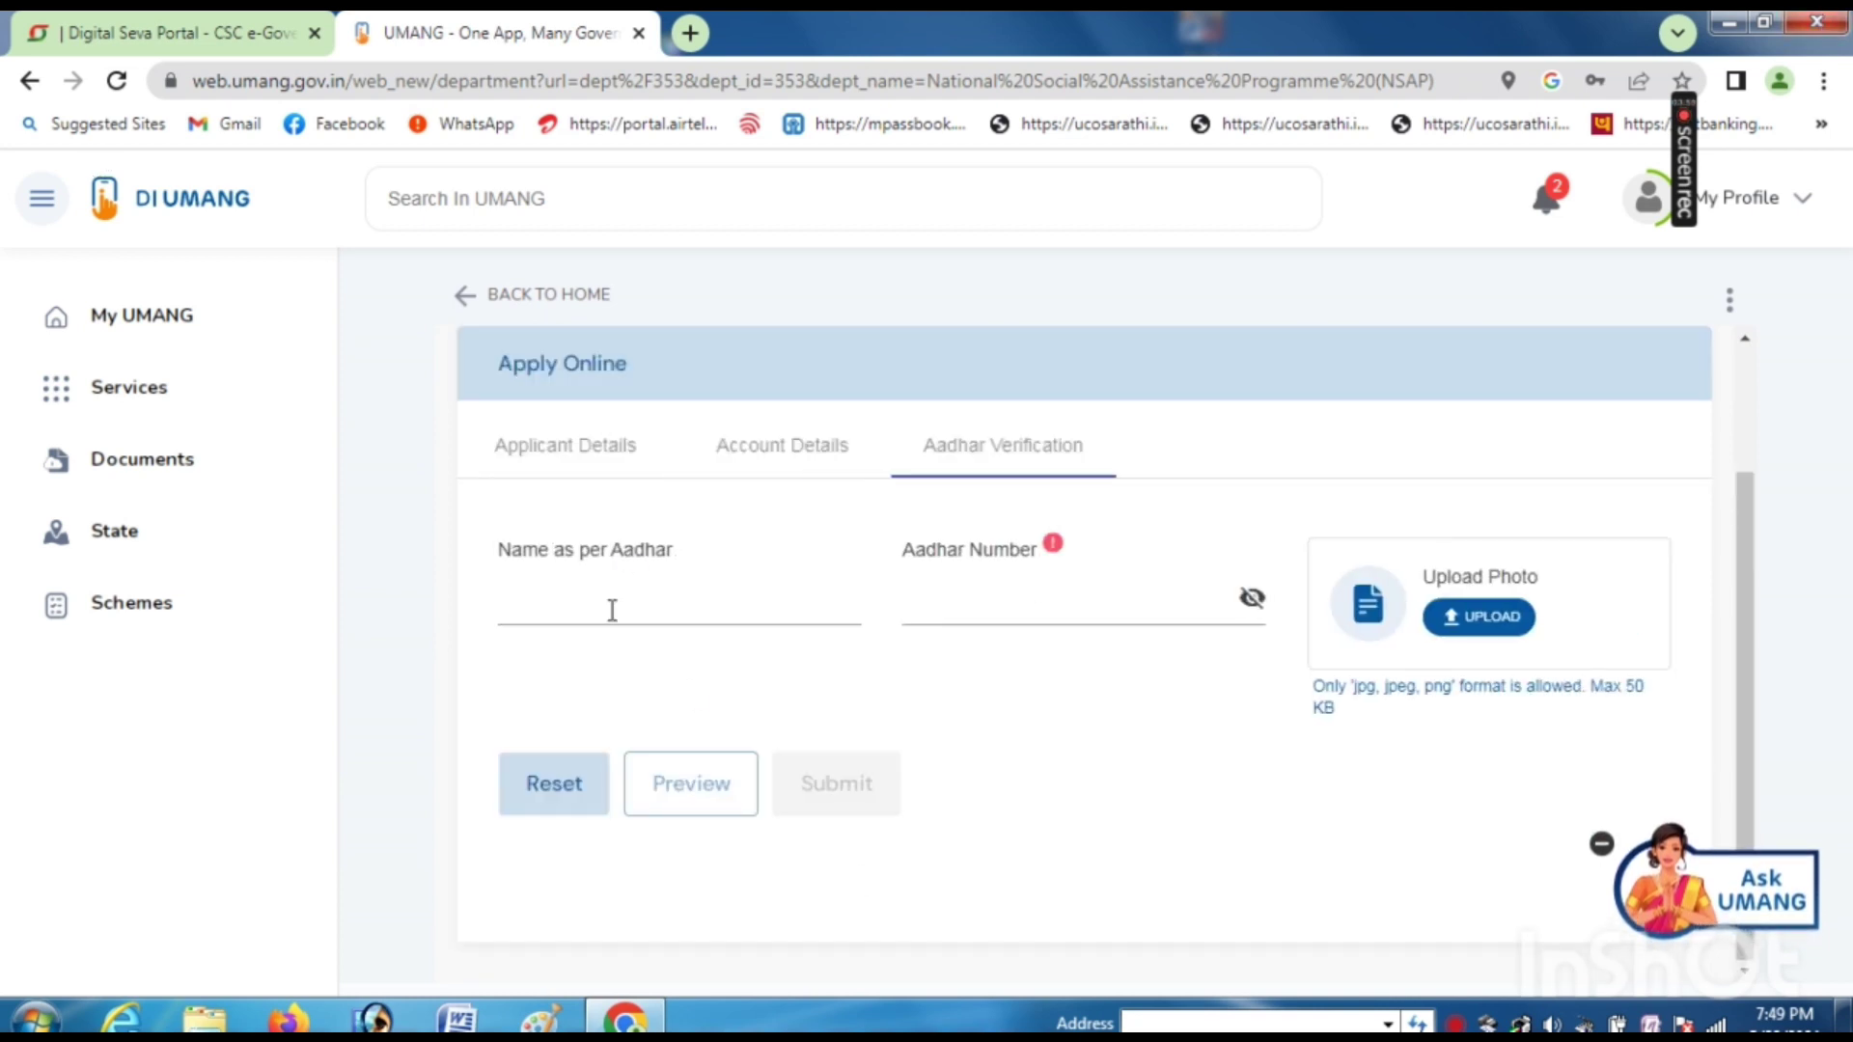
- Fill Name as per Aadhar with the applicant's full name and enter their Aadhaar number
click(612, 610)
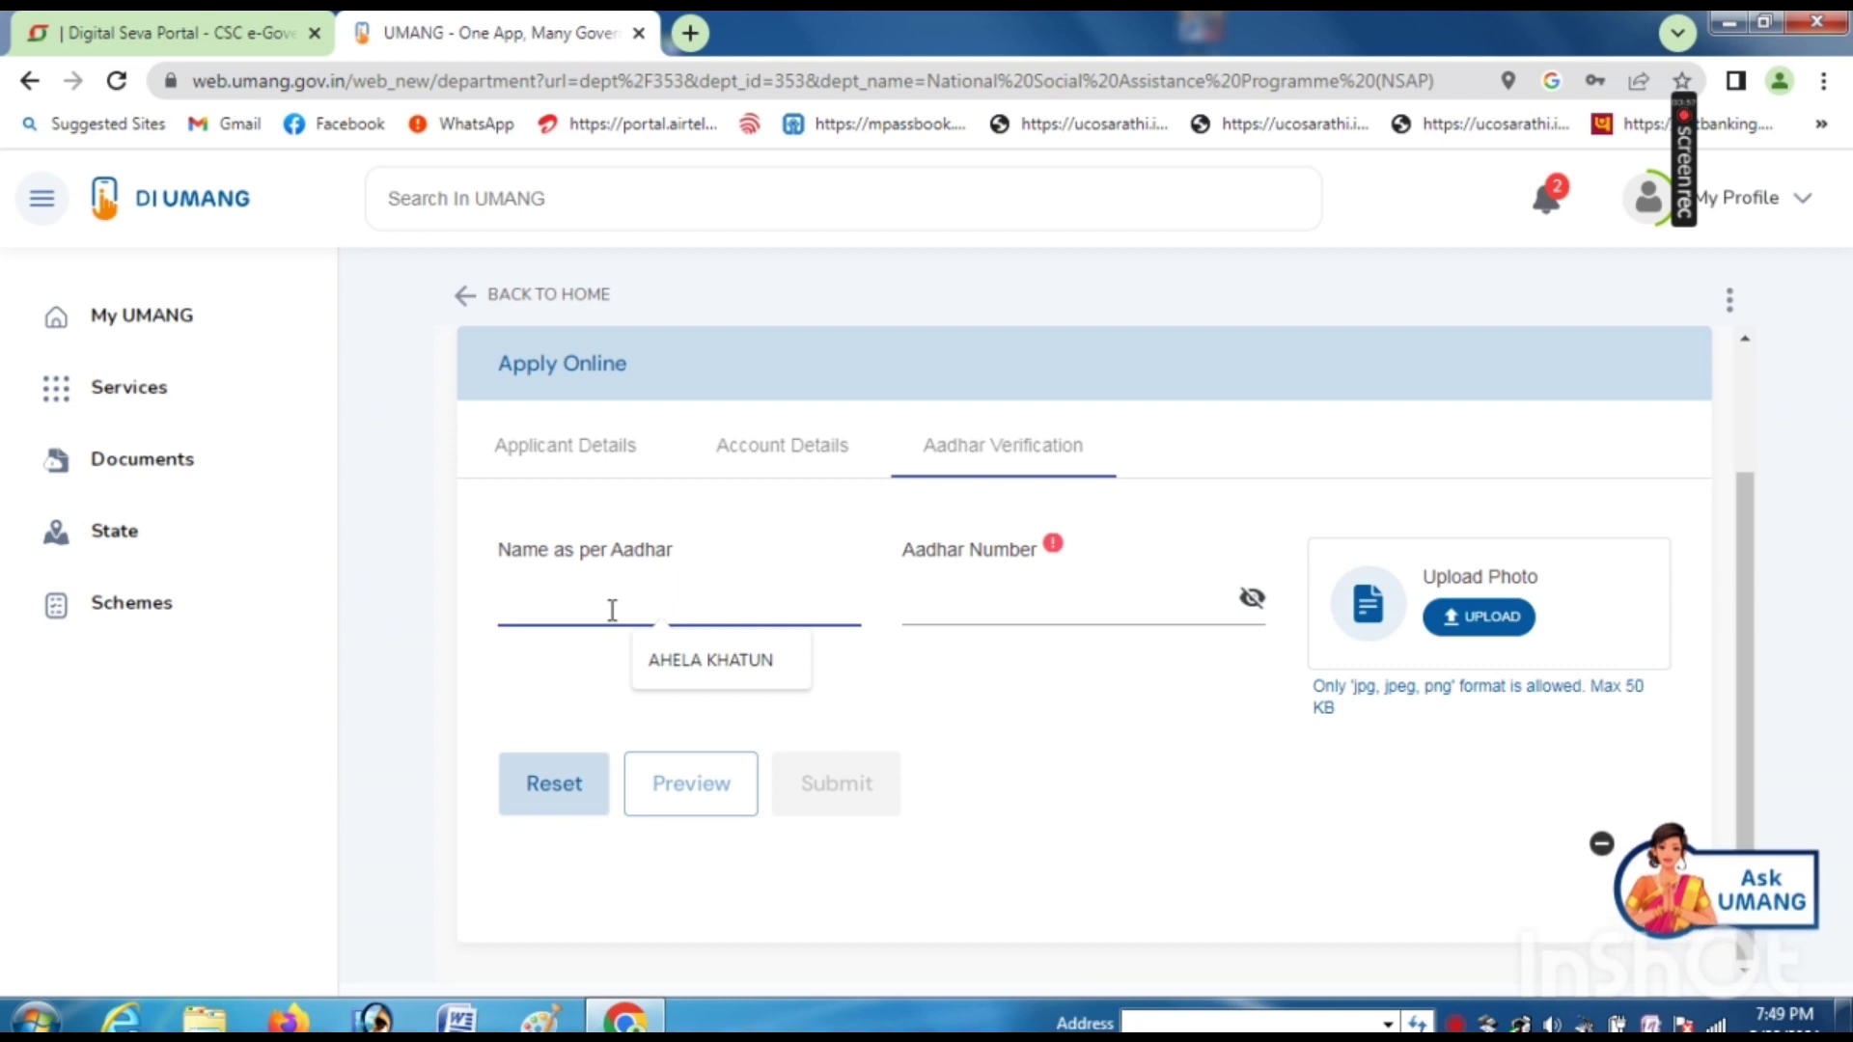
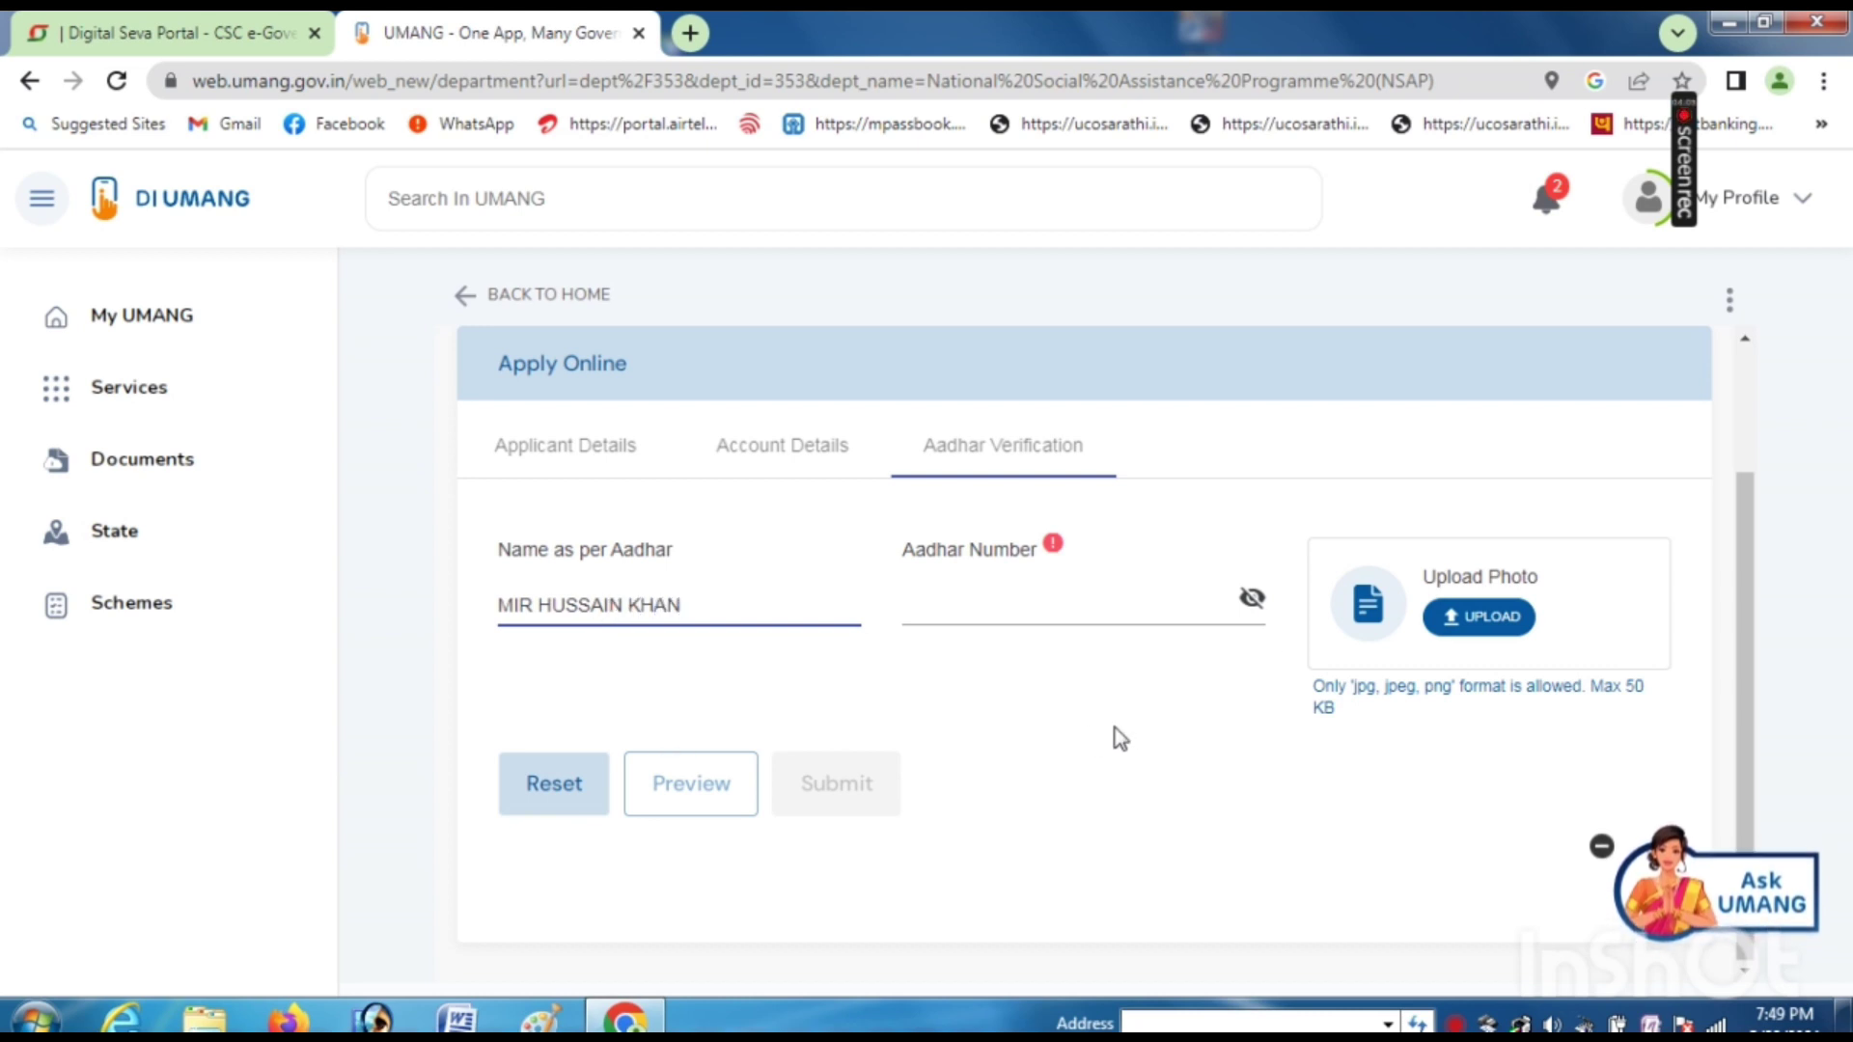
click(976, 591)
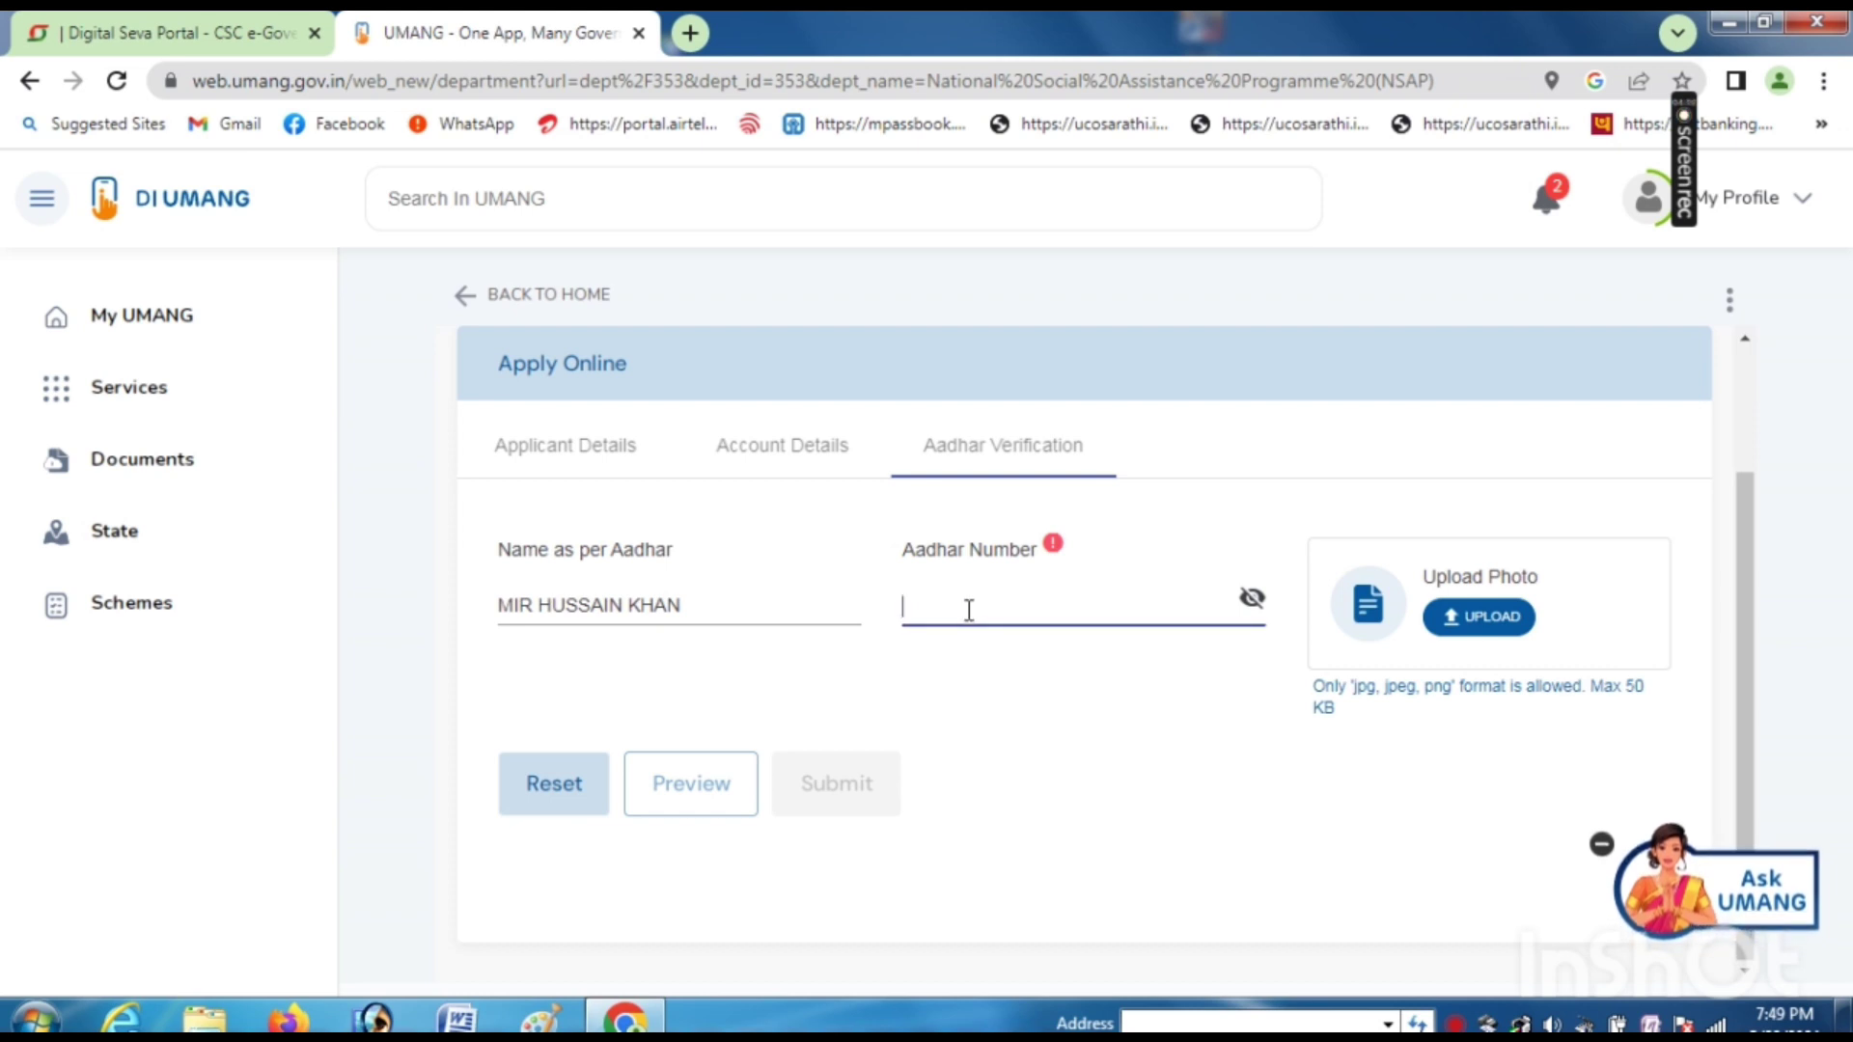
text(•••••)
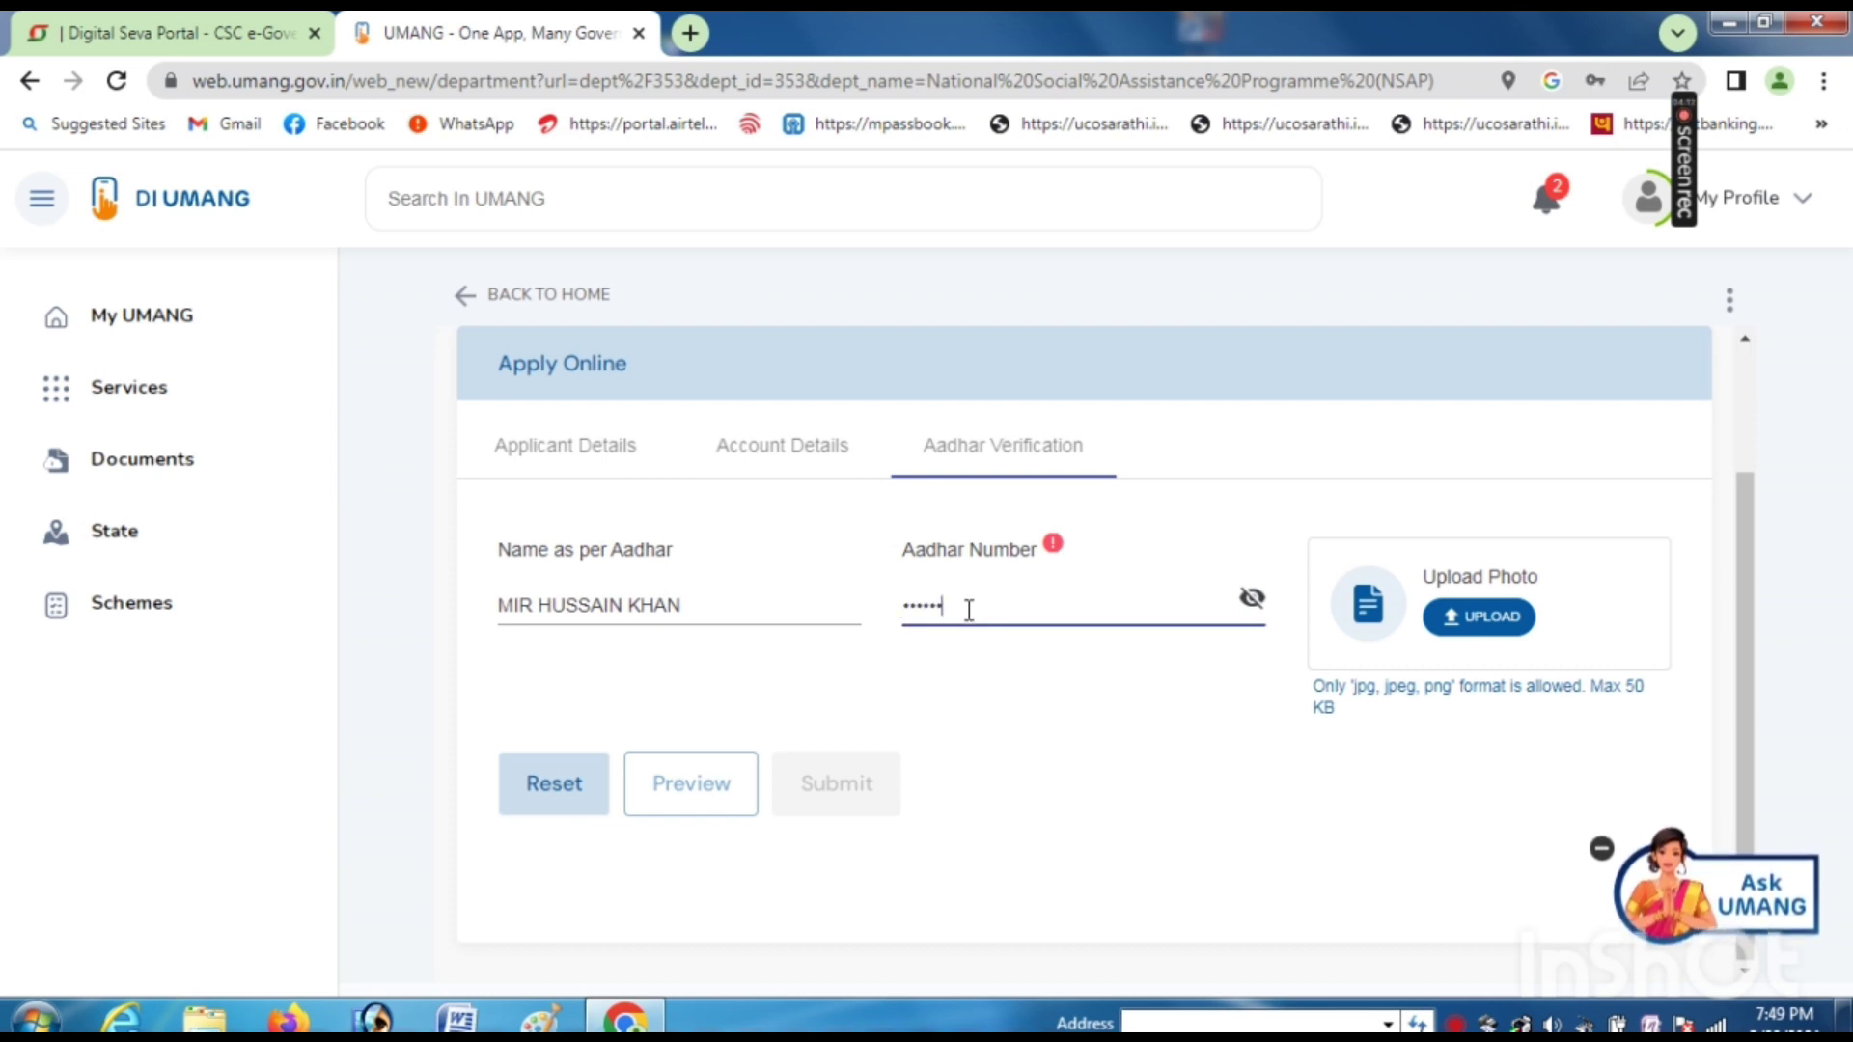
text(••••••)
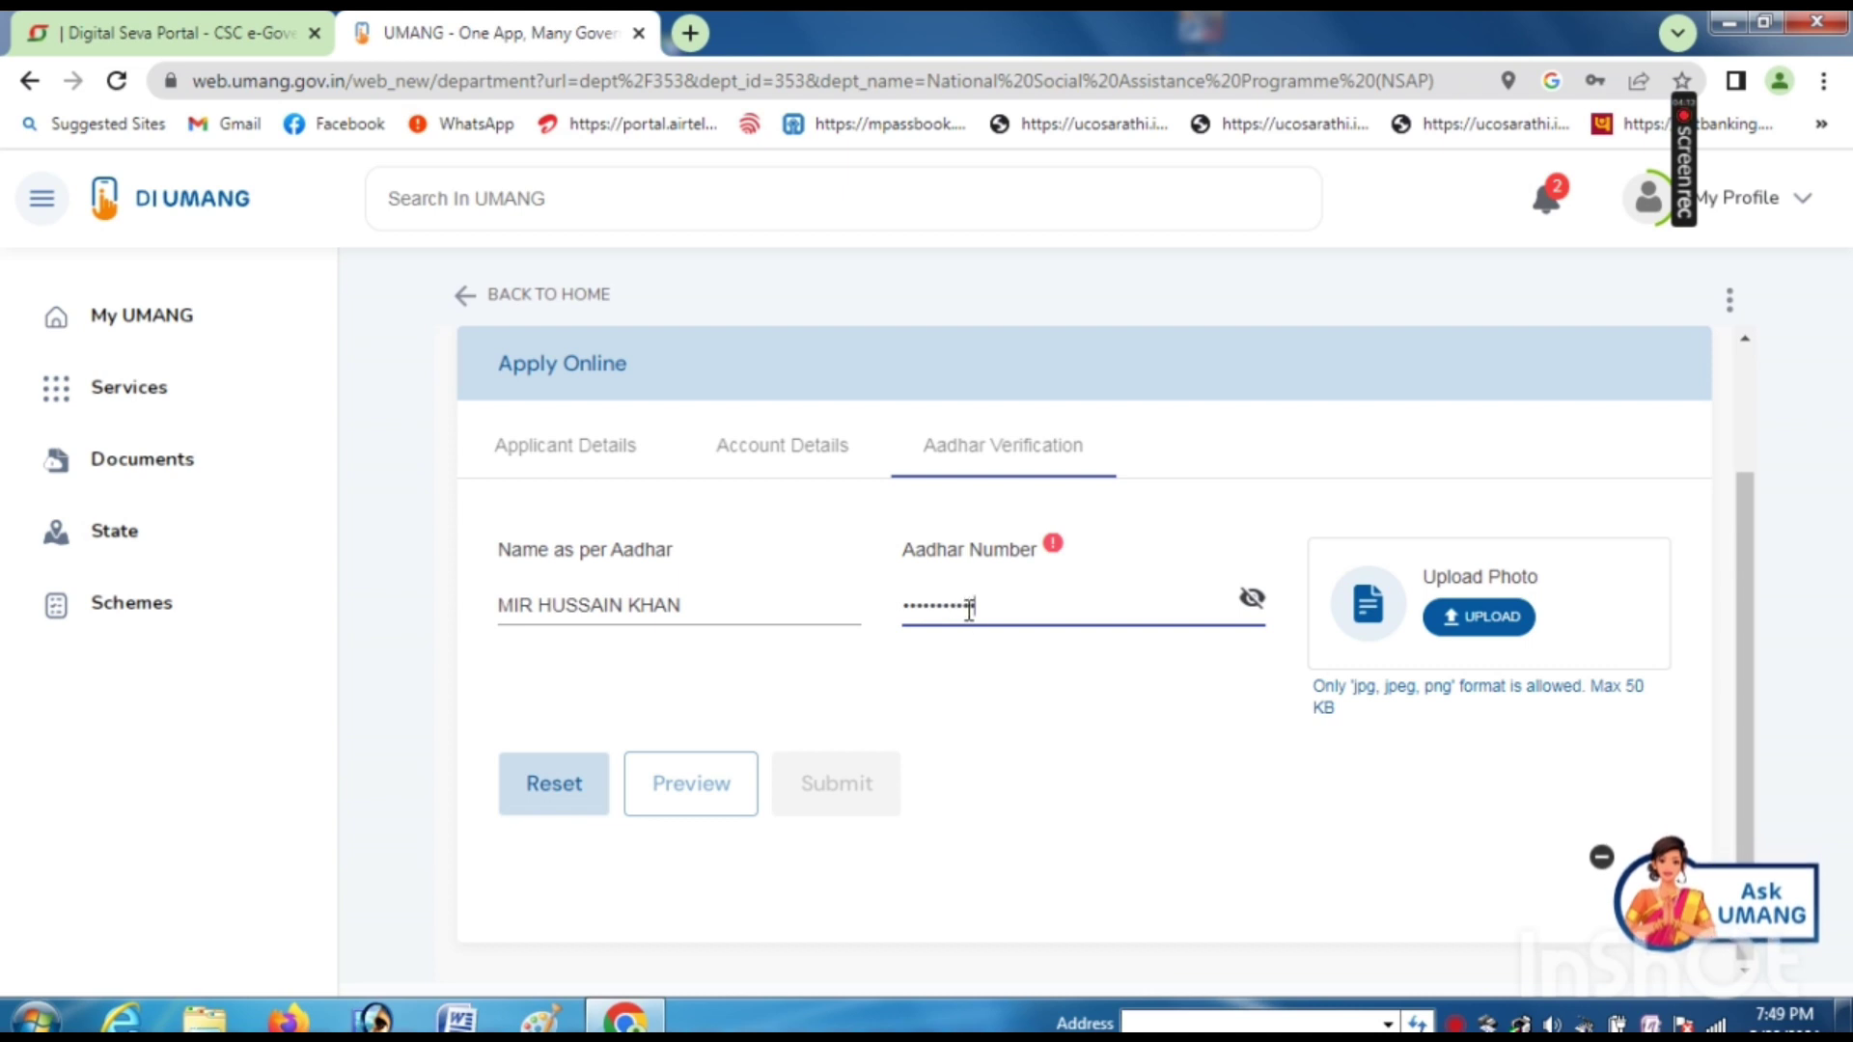
text(•)
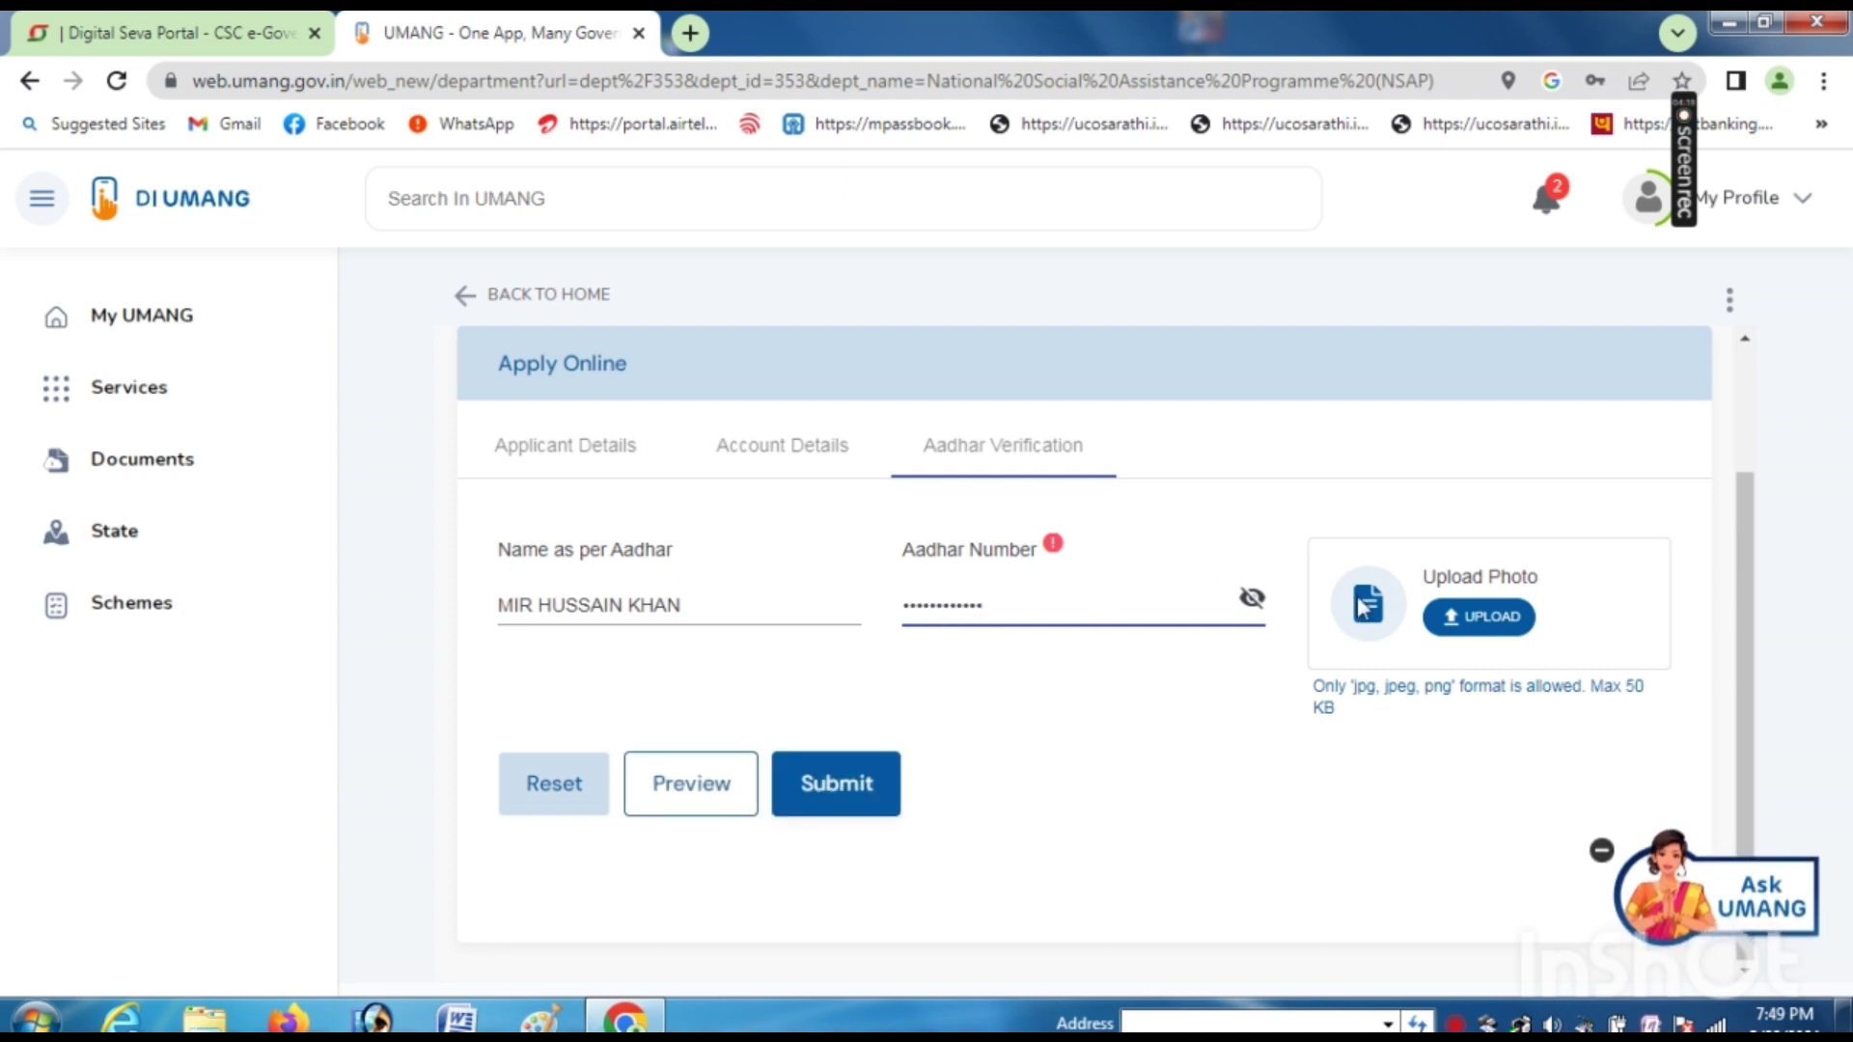
- Try uploading the applicant's photo from ALL FILE, dismiss the 50 KB rejection, and submit the application
click(1485, 629)
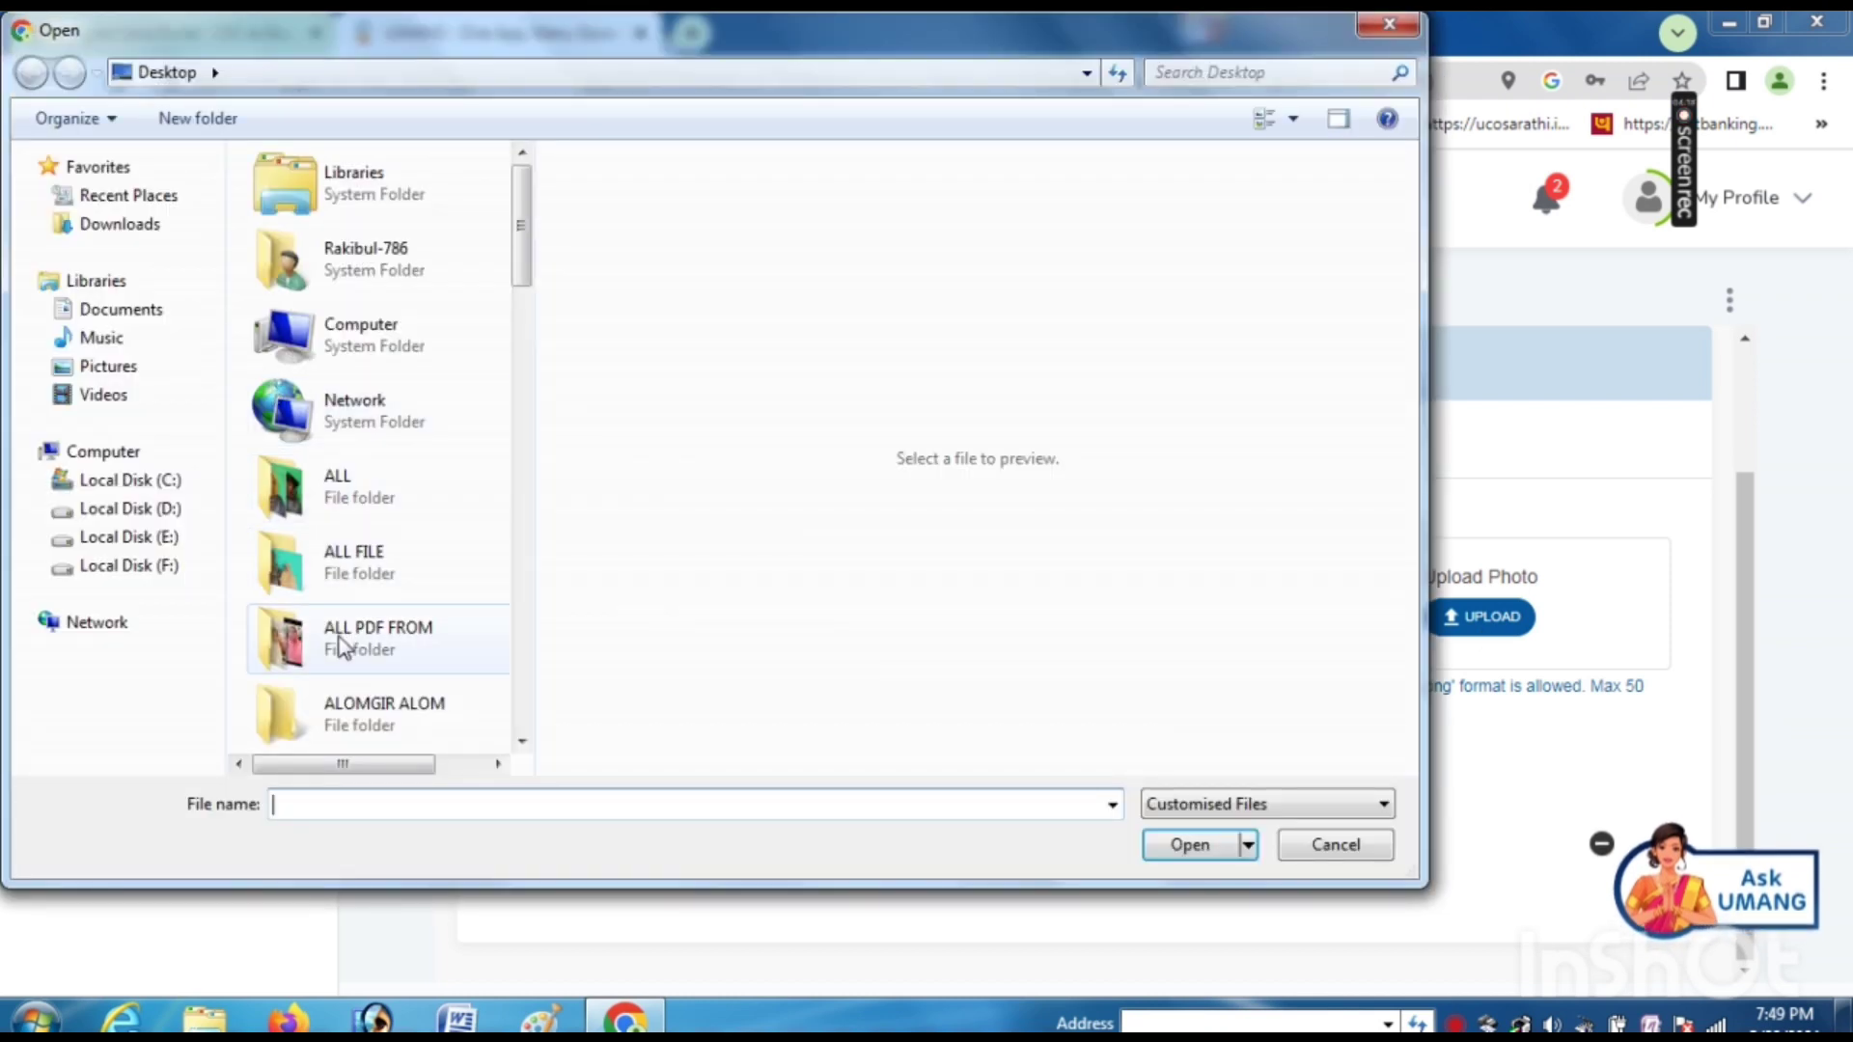
double_click(349, 566)
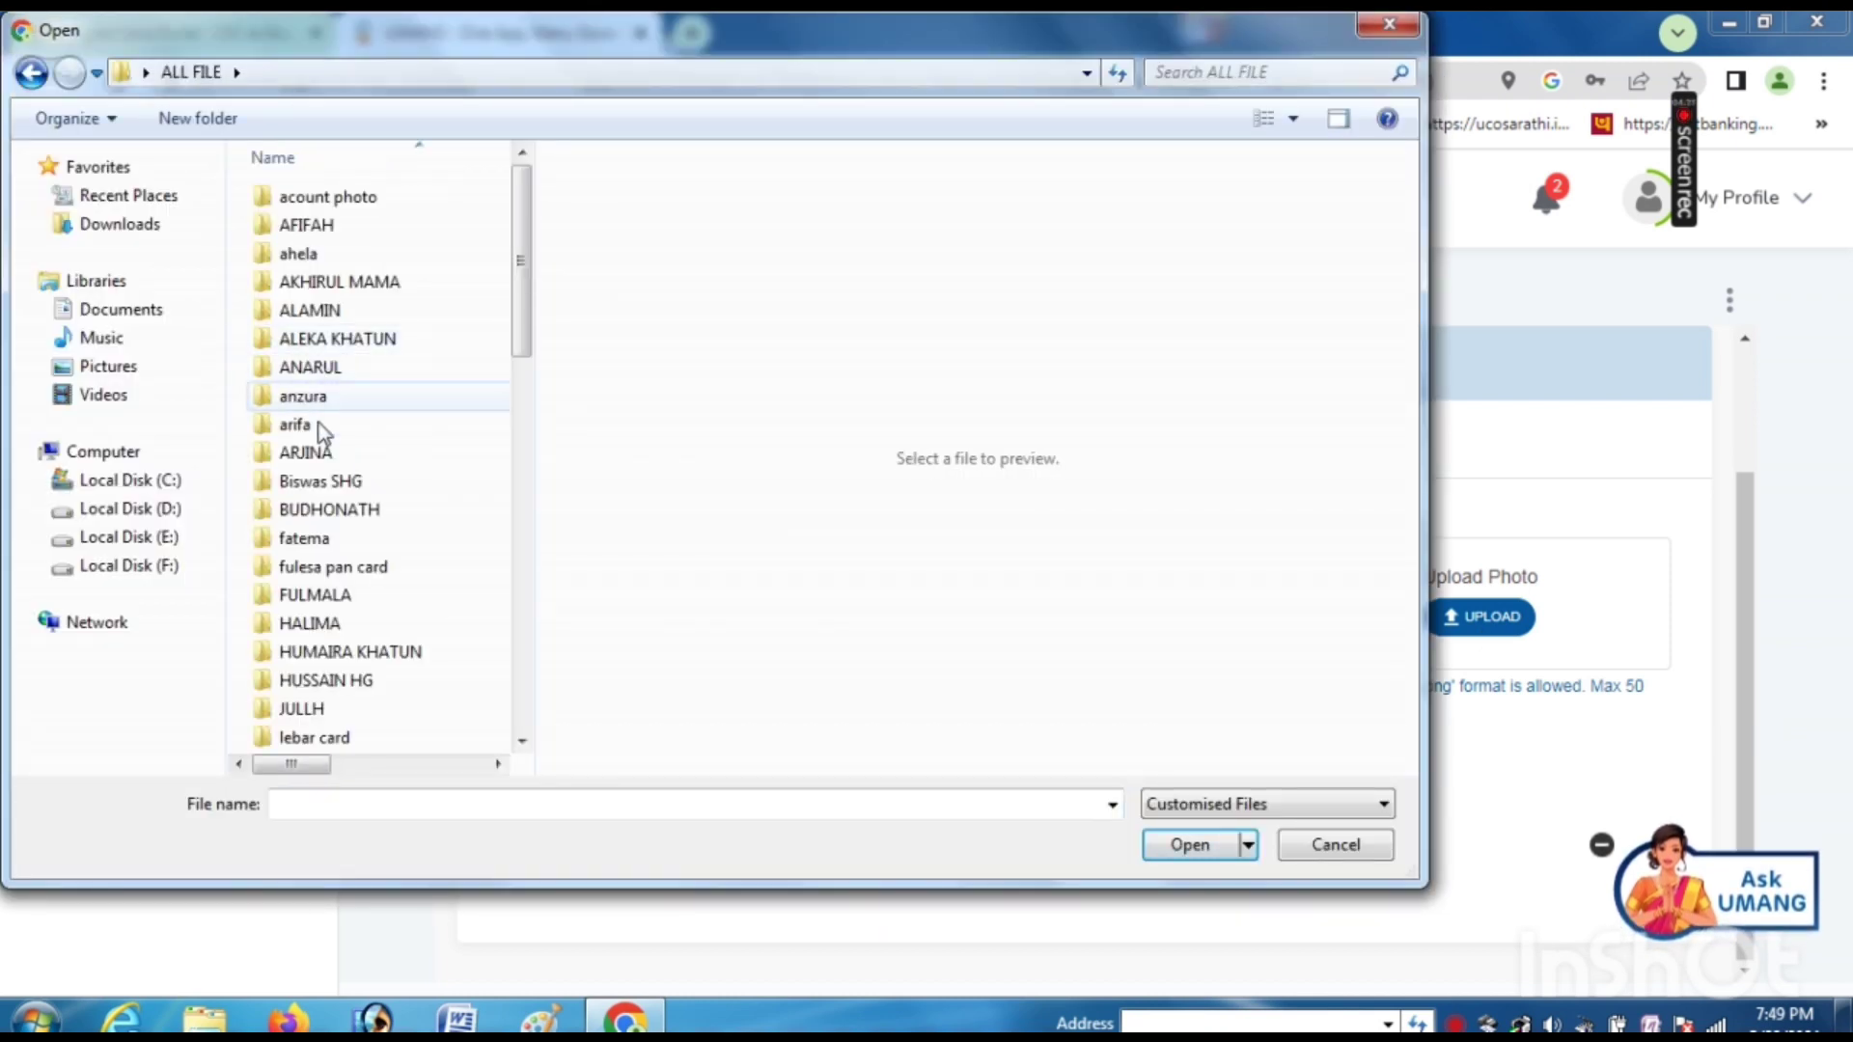
double_click(320, 427)
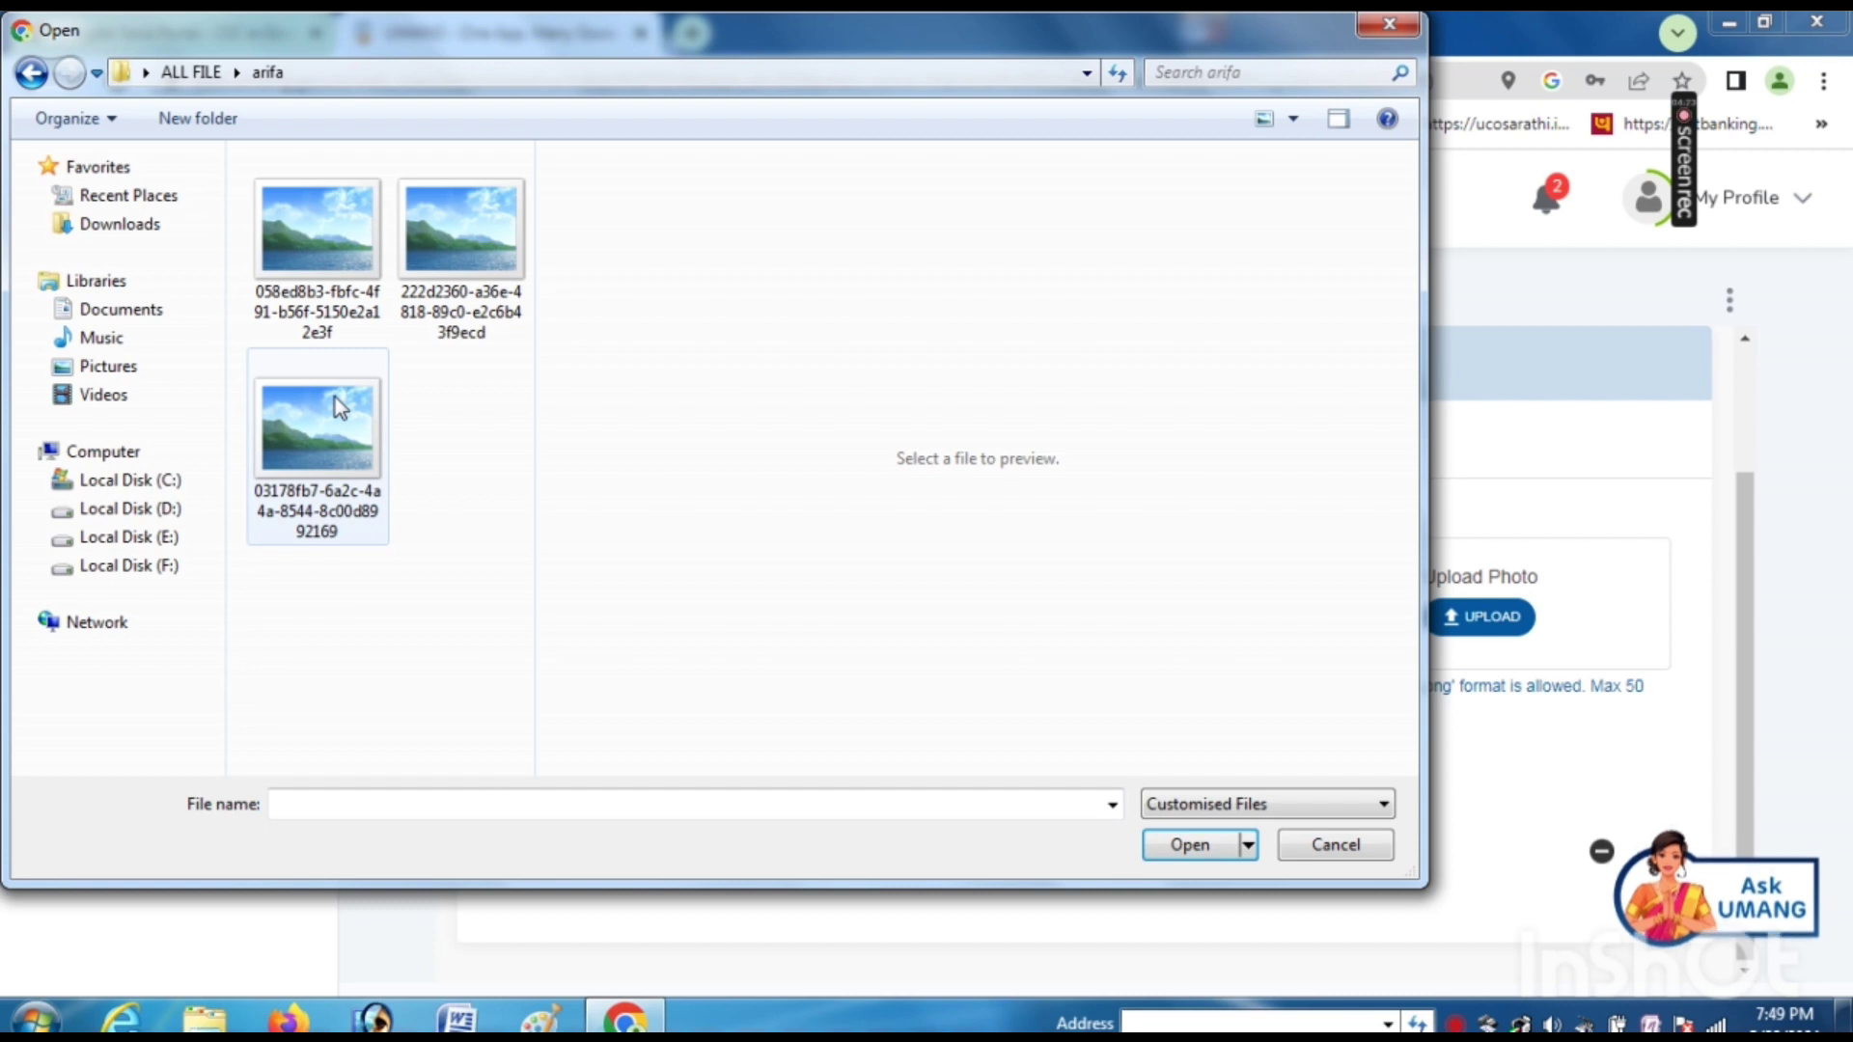
double_click(334, 397)
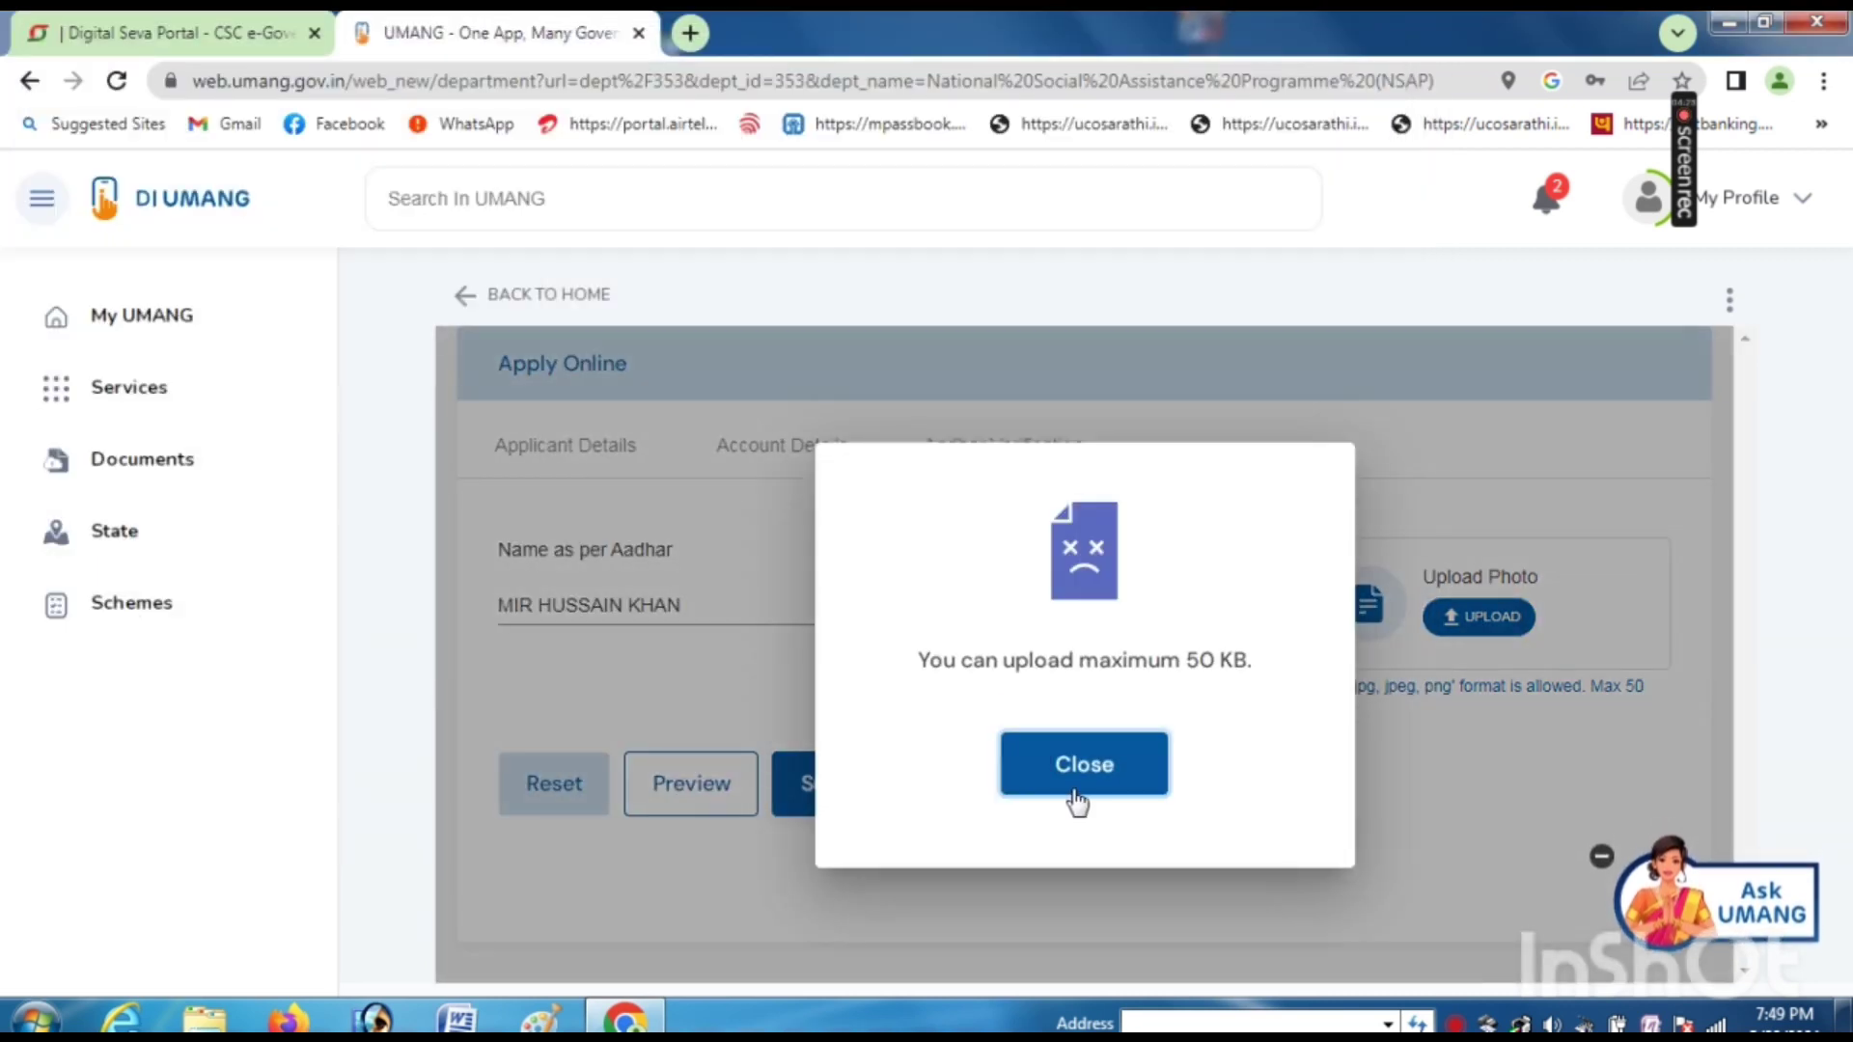
click(1077, 799)
click(831, 782)
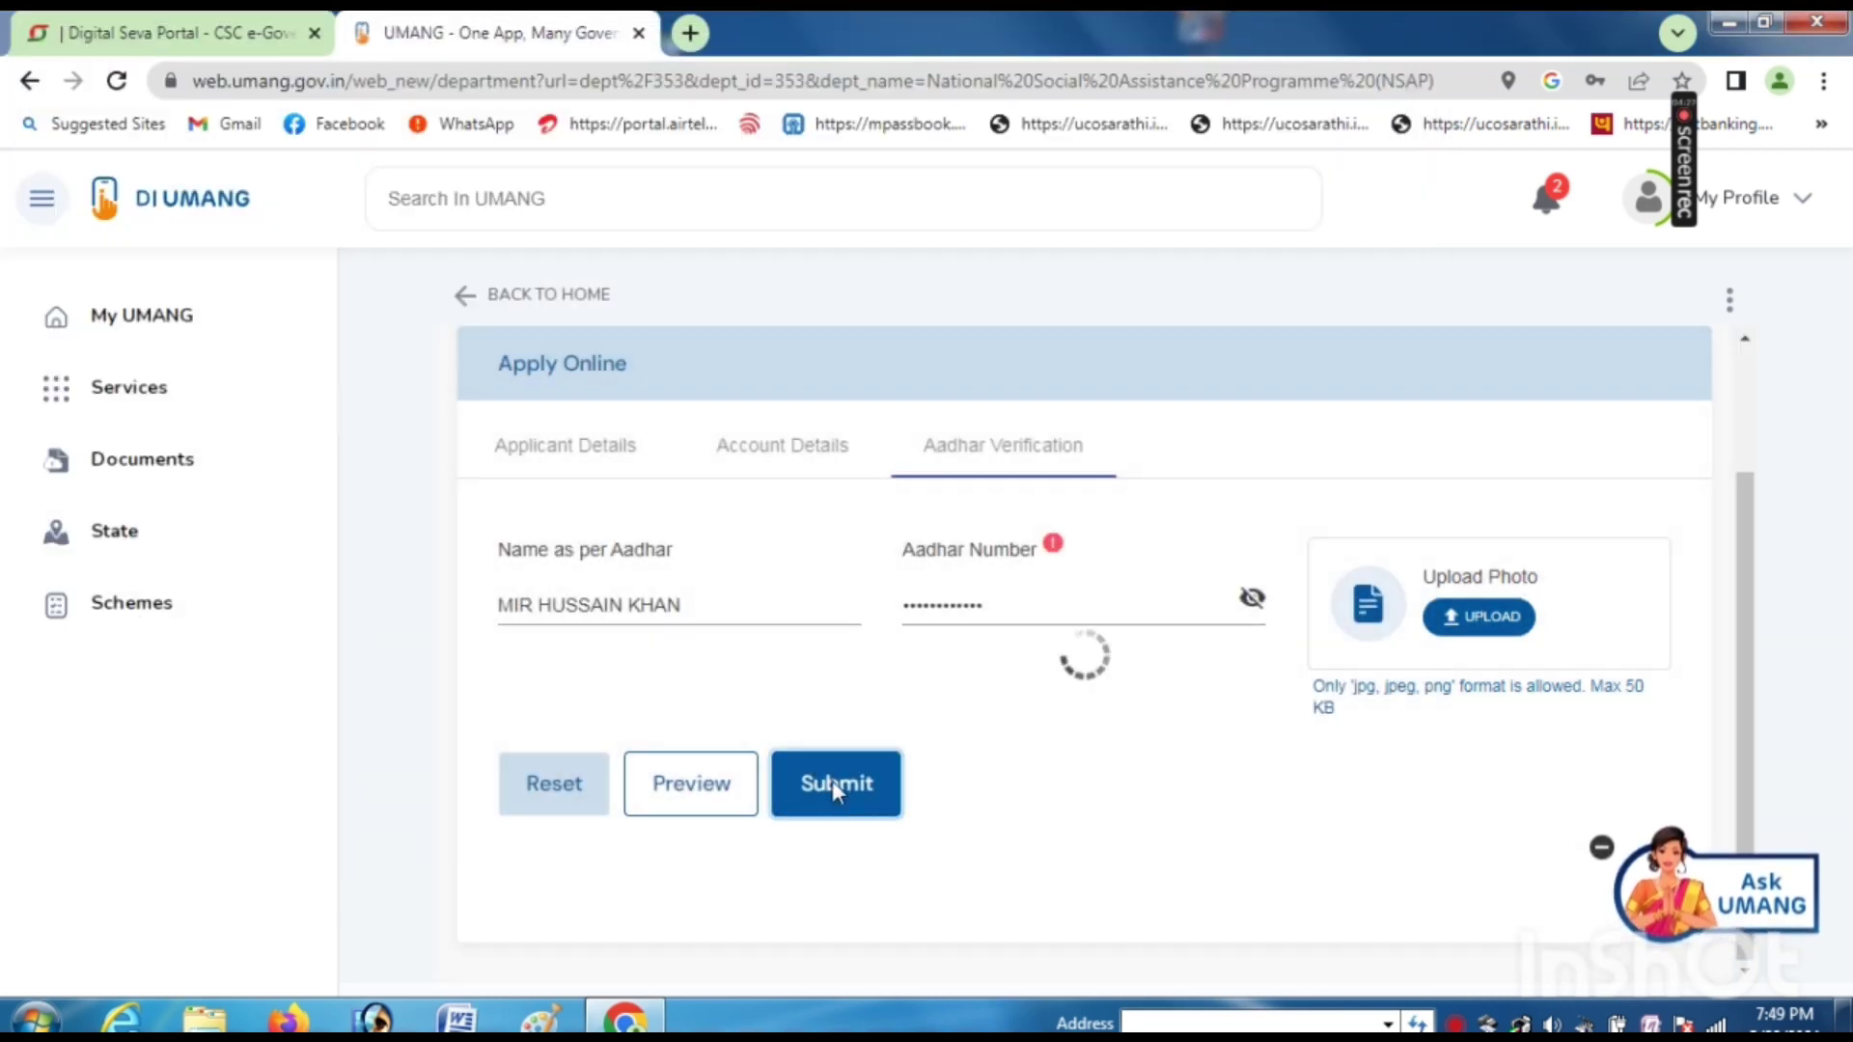